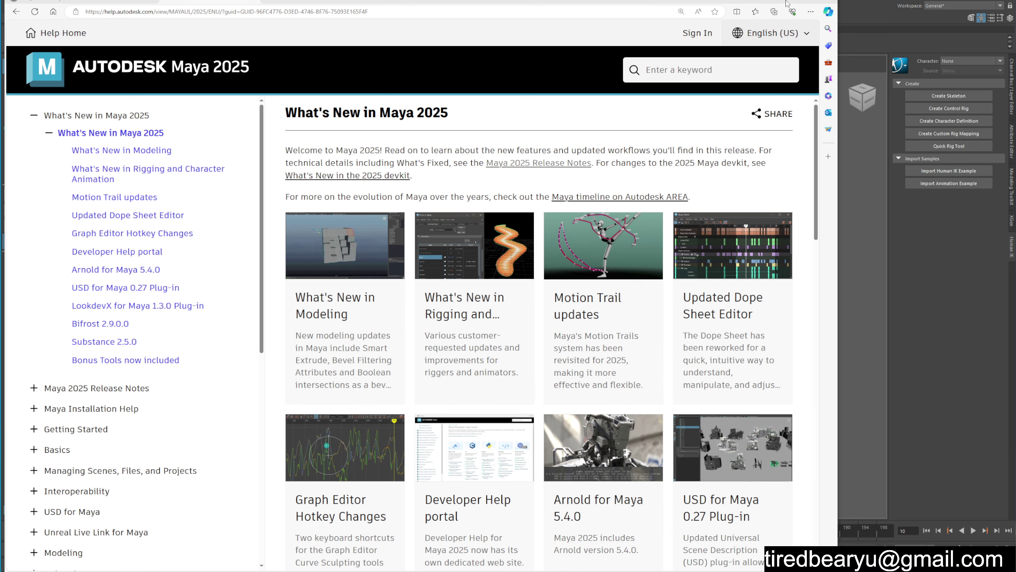
# Step: Minimize the Maya 2025 What's New help page to reveal Maya's empty grid scene
pyautogui.press('super+Down')
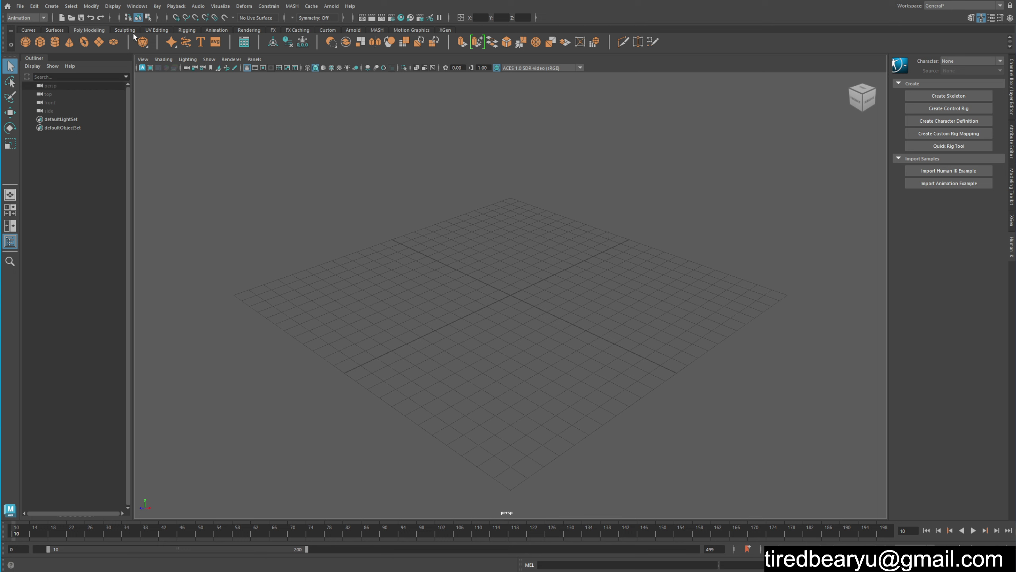
pyautogui.click(141, 7)
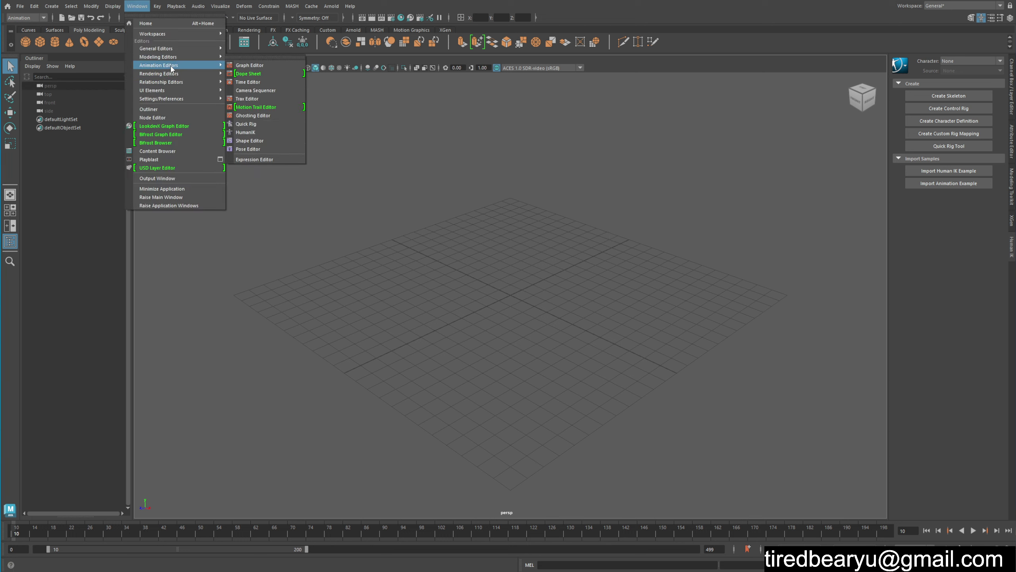
pyautogui.moveTo(159, 65)
pyautogui.click(478, 130)
pyautogui.click(34, 18)
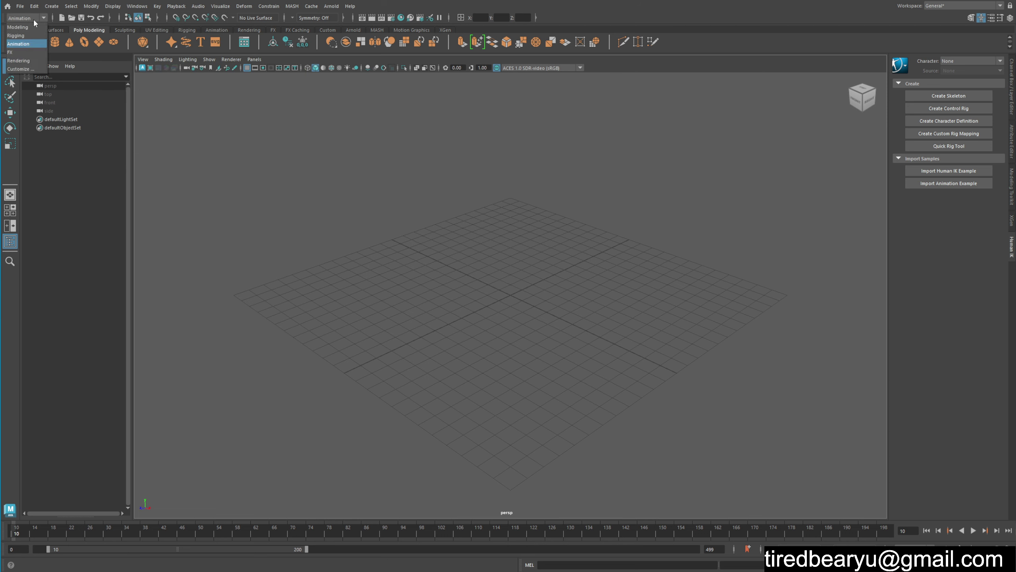
pyautogui.click(33, 18)
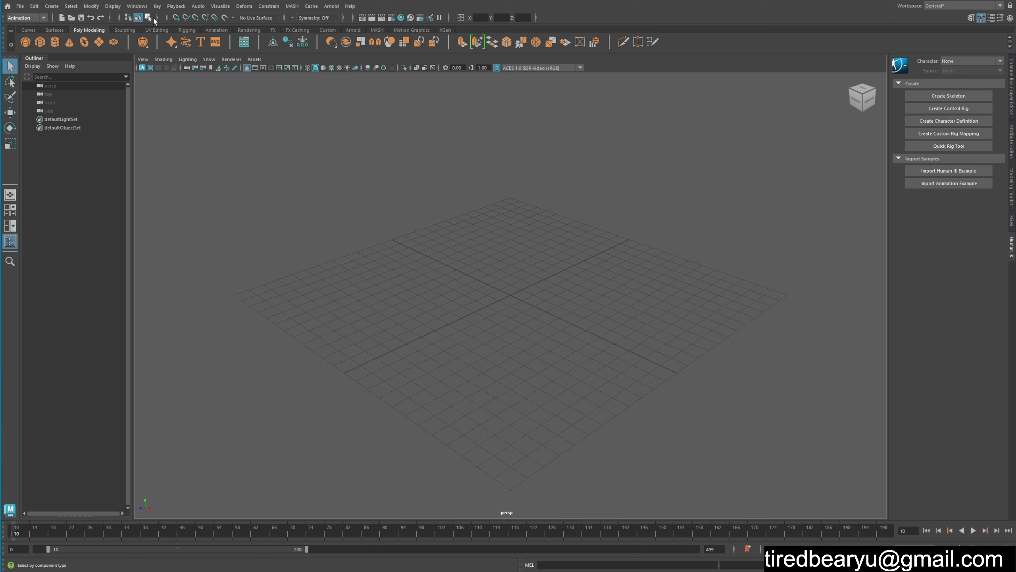
pyautogui.click(231, 6)
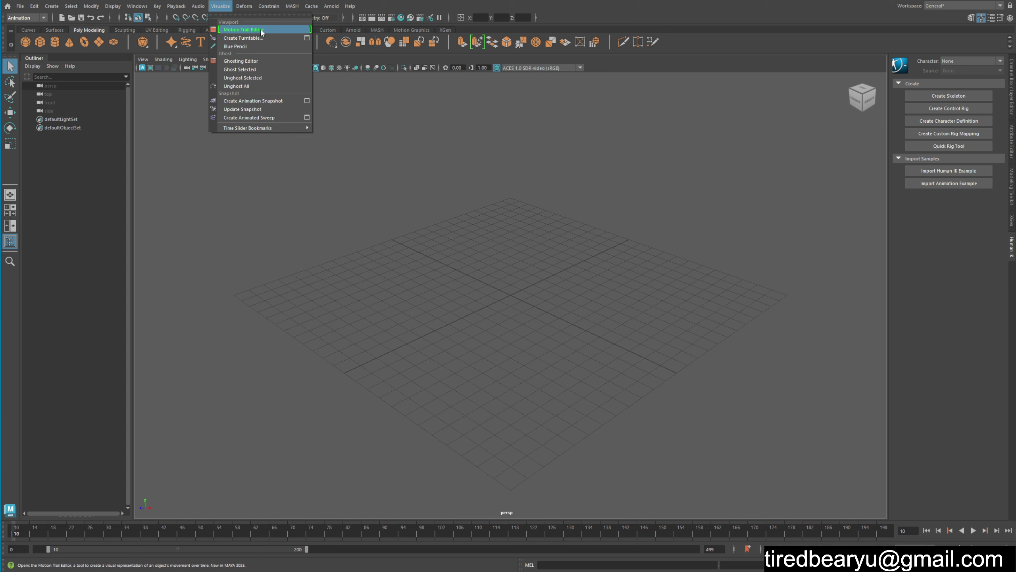
# Step: Create a poly sphere and move it to the left side of the grid
pyautogui.click(369, 180)
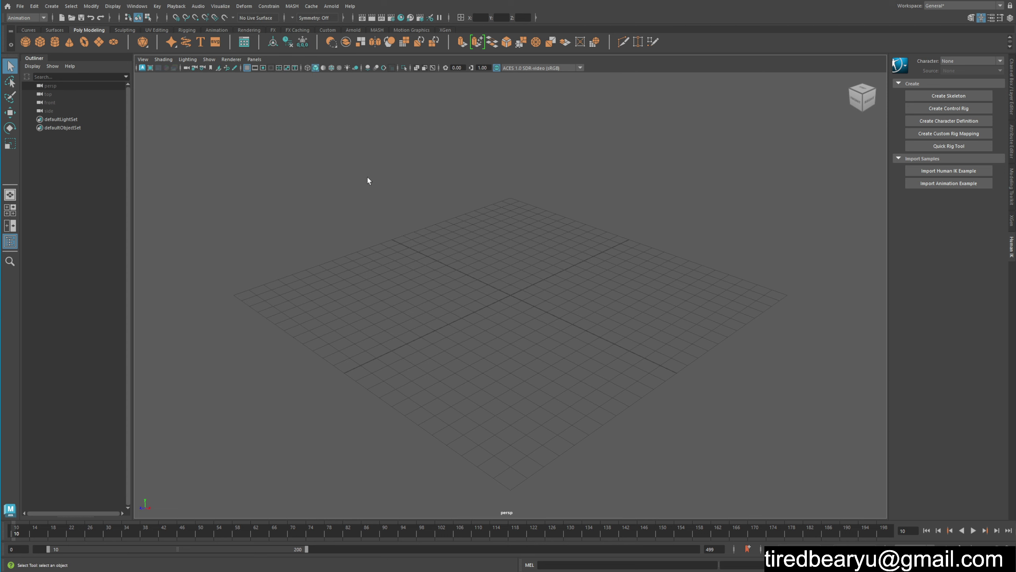
pyautogui.click(25, 41)
pyautogui.keyDown('alt'); pyautogui.moveTo(464, 342); pyautogui.dragTo(517, 325); pyautogui.keyUp('alt')
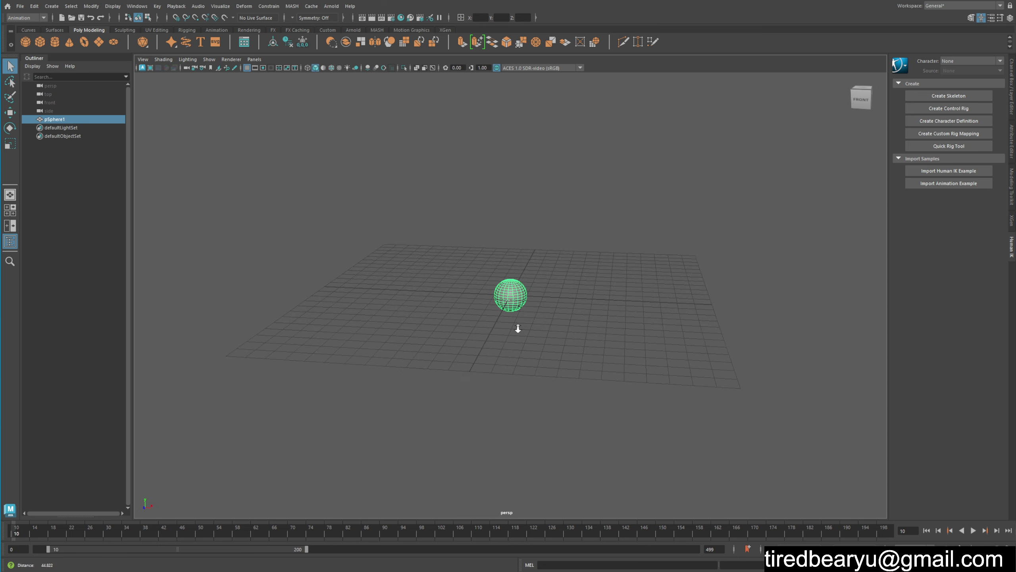
pyautogui.press('w')
pyautogui.moveTo(583, 311); pyautogui.dragTo(313, 325, button='middle')
# Step: Key pSphere1 at frames 10, 73, 138 and 200 across the grid, then play back
pyautogui.hotkey('alt', 'v')
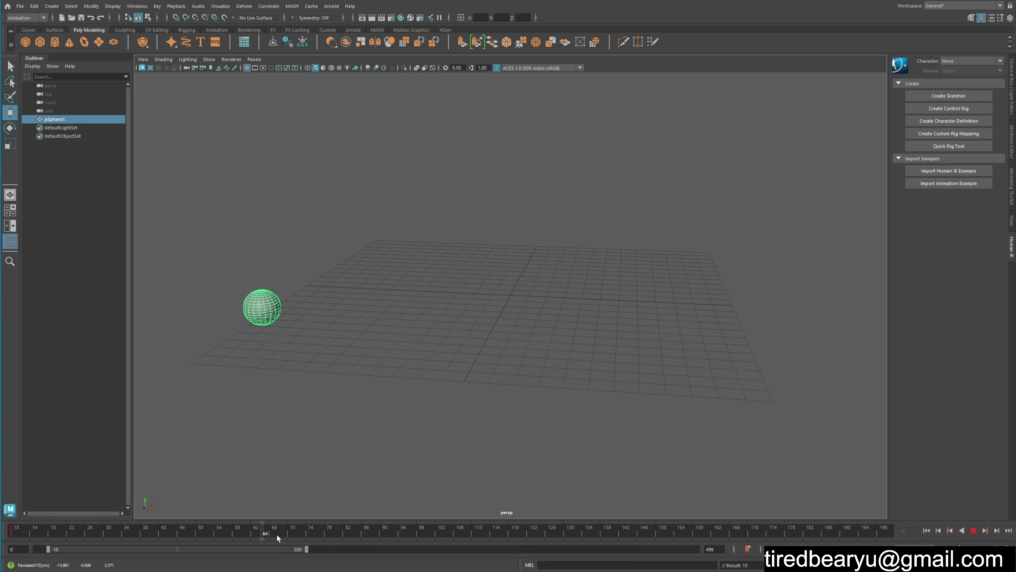
pyautogui.hotkey('alt', 'v')
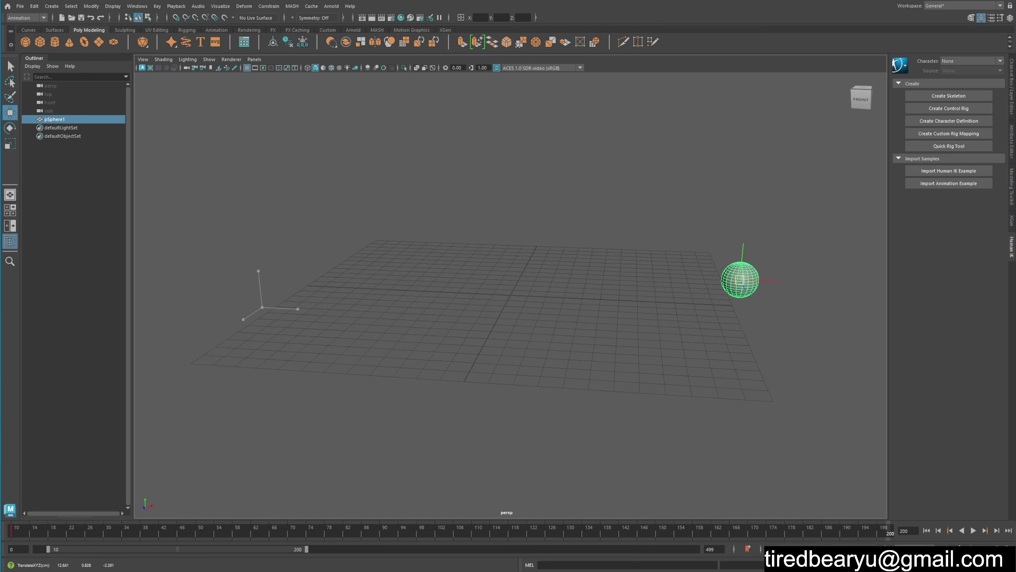
pyautogui.moveTo(427, 536); pyautogui.dragTo(306, 532)
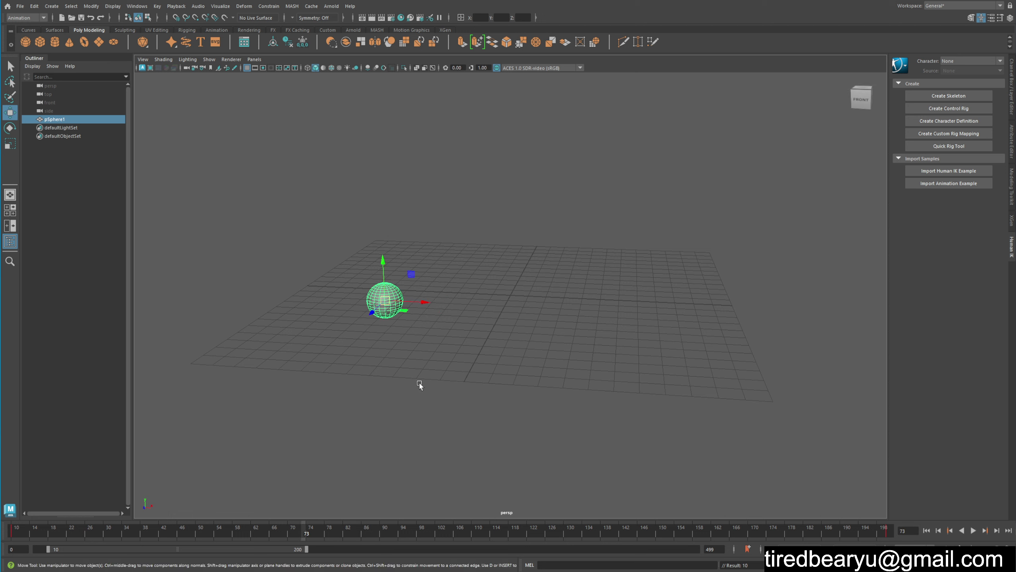
pyautogui.moveTo(420, 386); pyautogui.dragTo(423, 360, button='middle')
pyautogui.moveTo(568, 539); pyautogui.dragTo(600, 532)
pyautogui.moveTo(612, 446); pyautogui.dragTo(638, 483, button='middle')
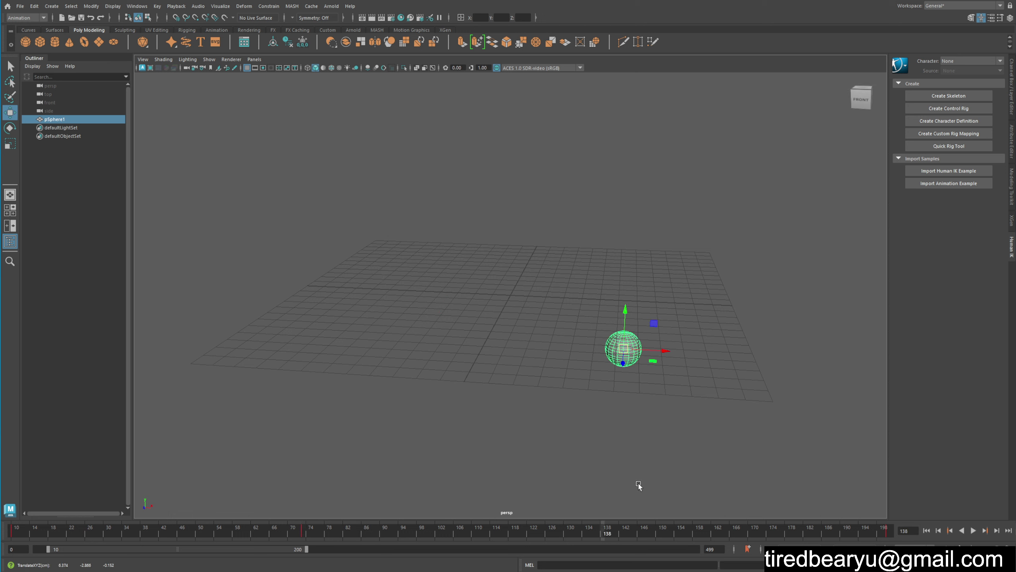
pyautogui.press('s')
pyautogui.hotkey('alt', 'v')
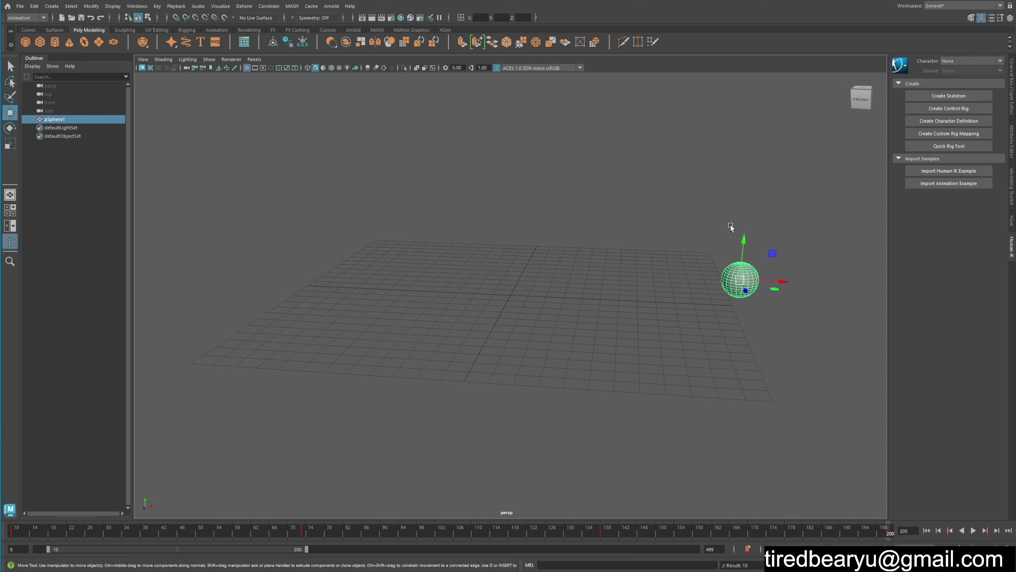
# Step: Open the Motion Trail Editor from Visualize and place it beside the scene
pyautogui.click(220, 12)
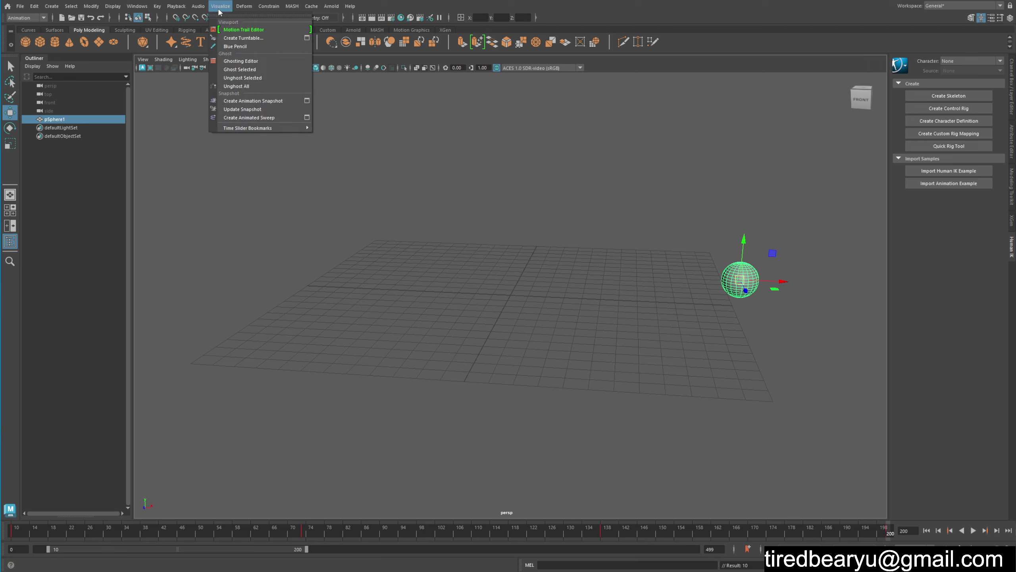
pyautogui.click(262, 32)
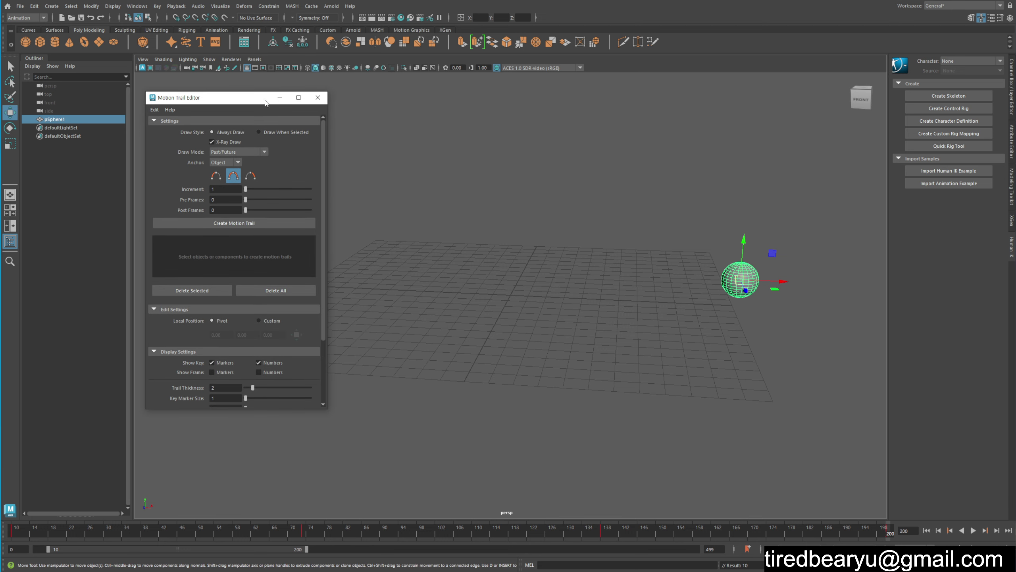
pyautogui.moveTo(222, 98); pyautogui.dragTo(374, 88)
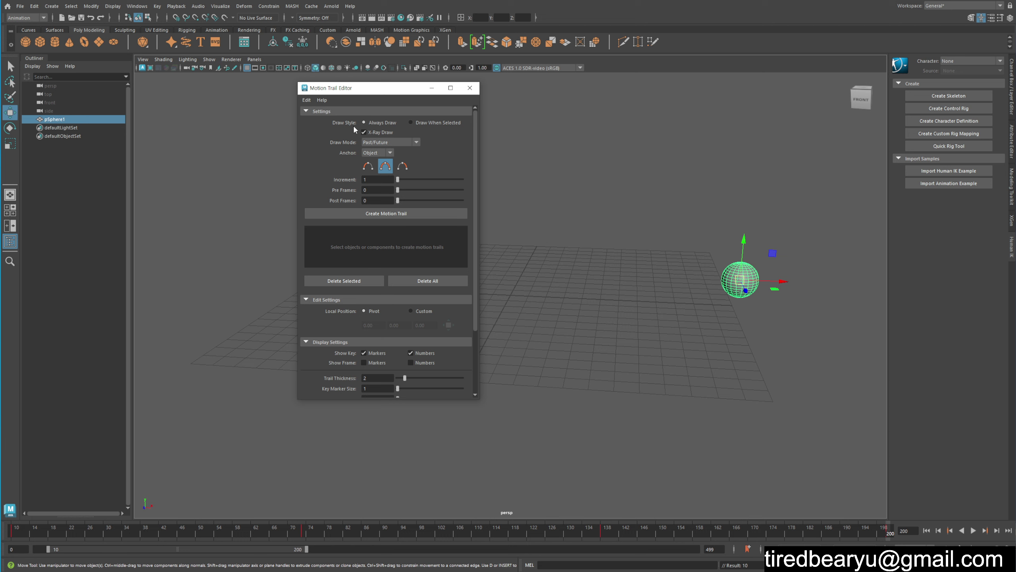
pyautogui.moveTo(354, 88); pyautogui.dragTo(258, 69)
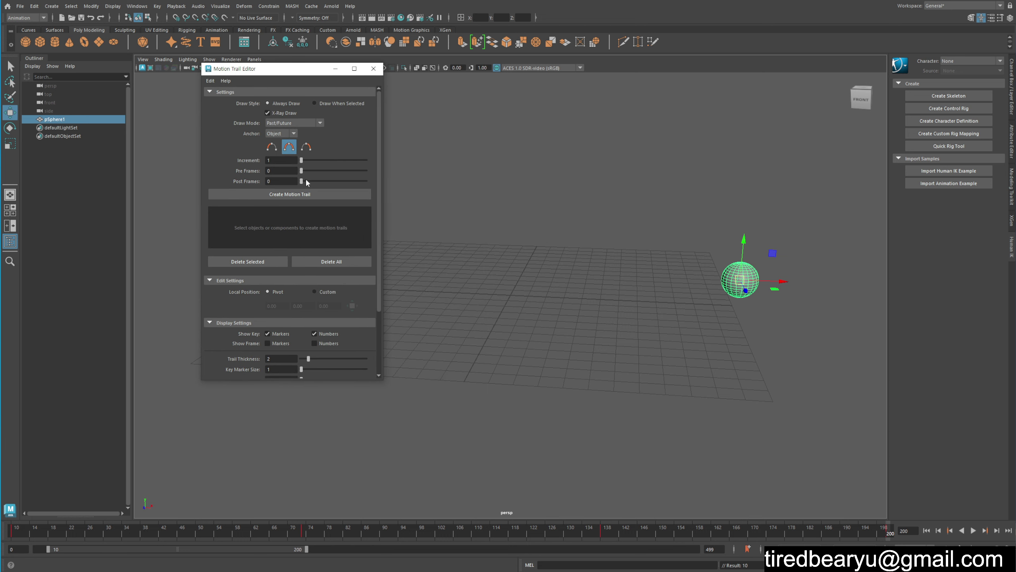
# Step: Reselect the sphere and reset the Motion Trail Editor settings, leaving Anchor on World
pyautogui.click(692, 335)
pyautogui.moveTo(665, 187); pyautogui.dragTo(810, 365)
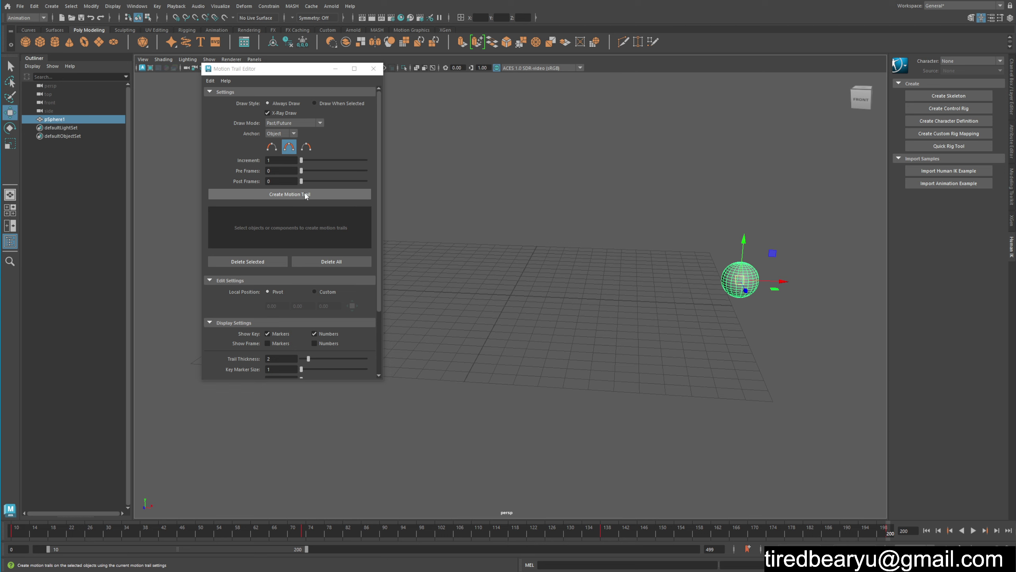
pyautogui.click(210, 81)
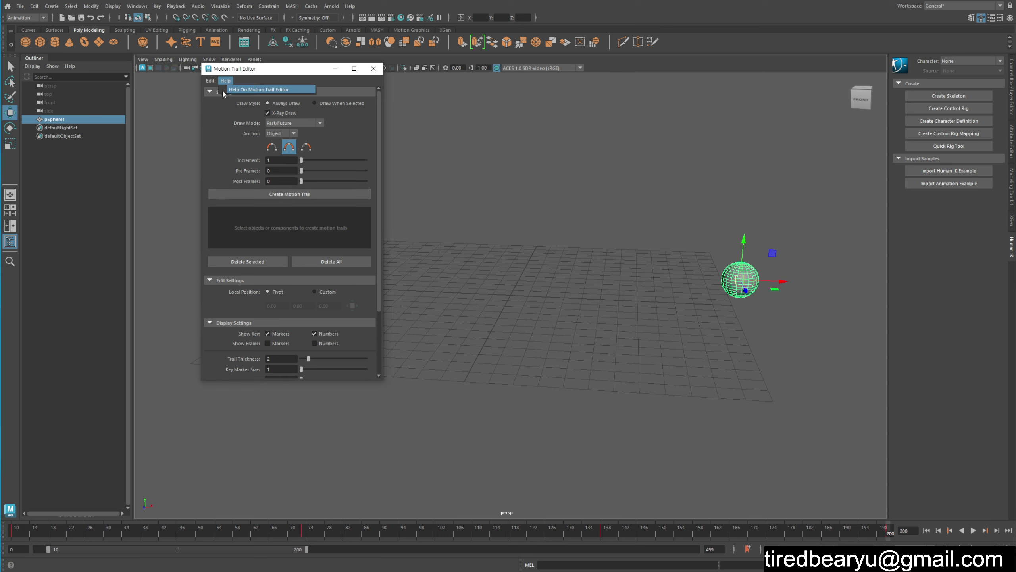
pyautogui.click(215, 89)
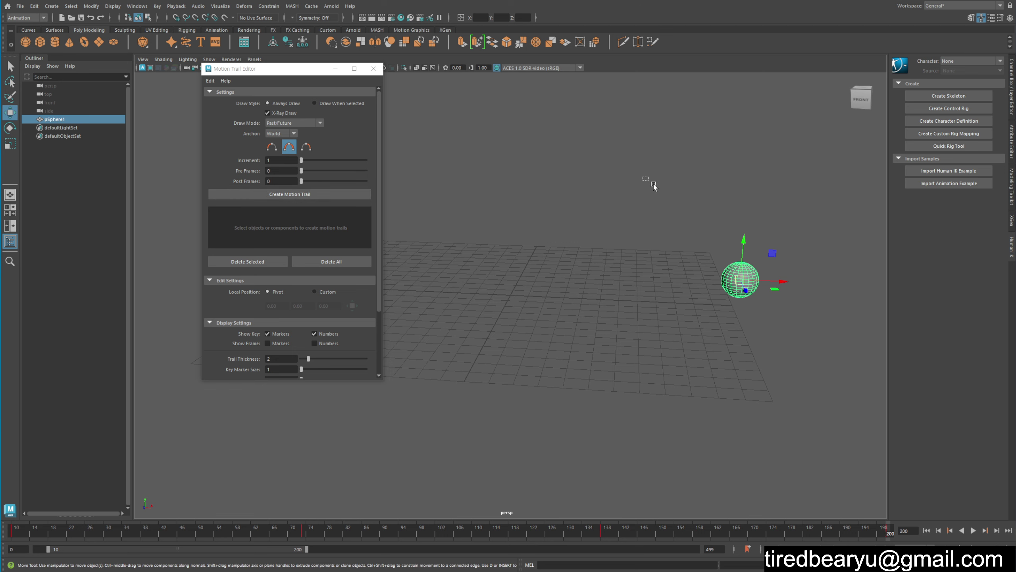
# Step: Create pSphere1_motionTrail, move the editor aside, play to frame 111, then deselect
pyautogui.click(218, 197)
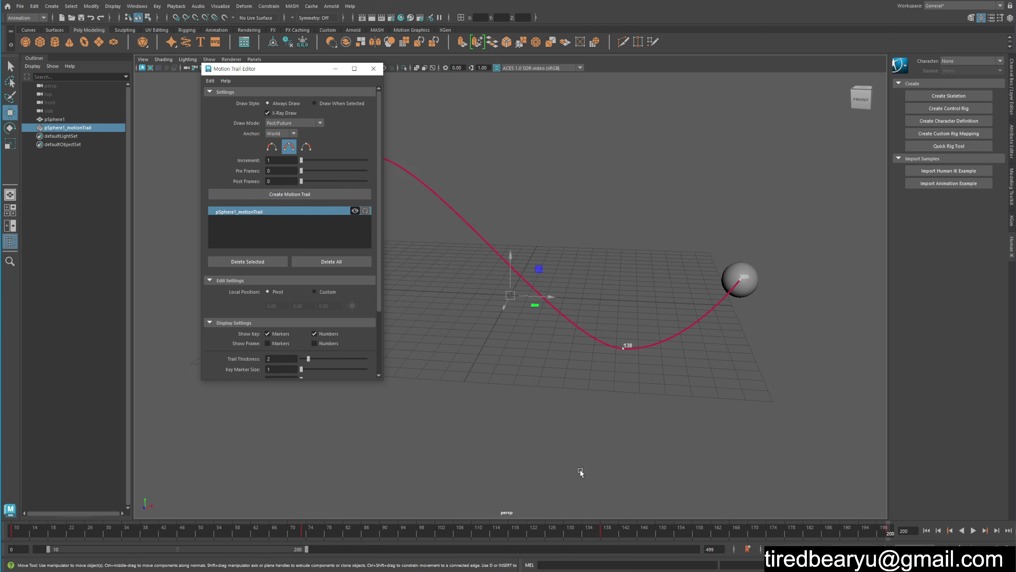
pyautogui.moveTo(280, 68); pyautogui.dragTo(138, 130)
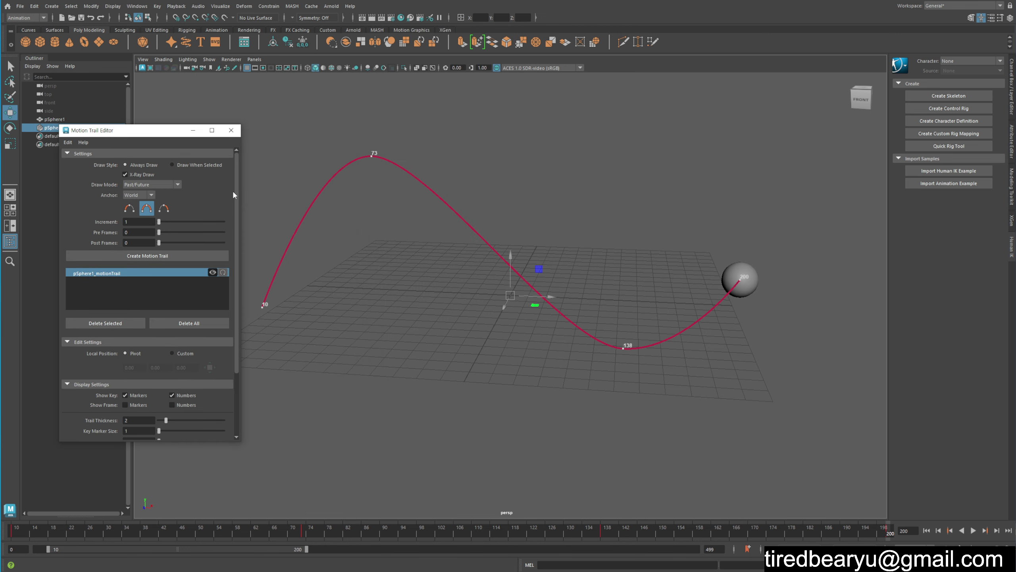
pyautogui.hotkey('alt', 'v')
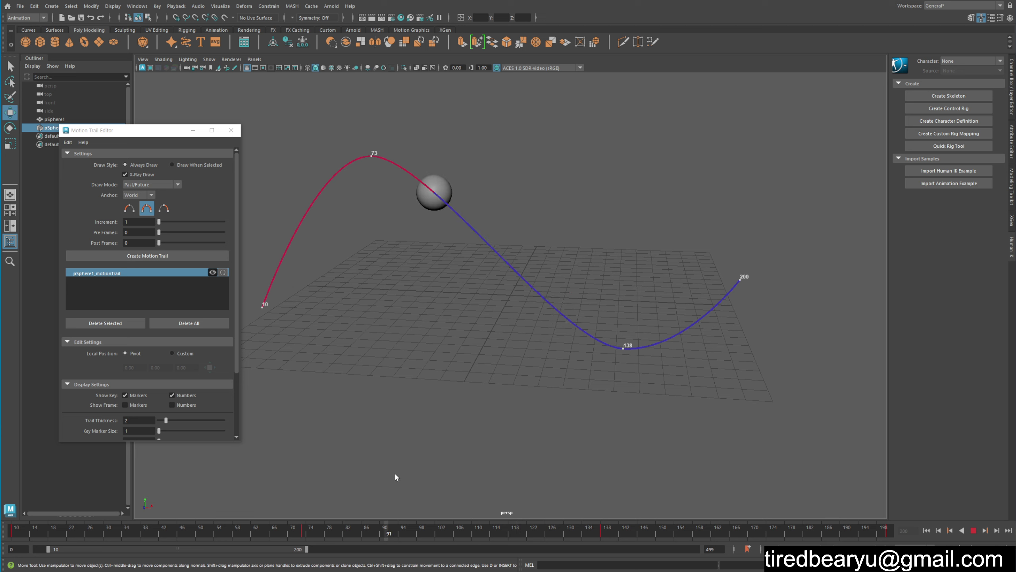
pyautogui.hotkey('alt', 'v')
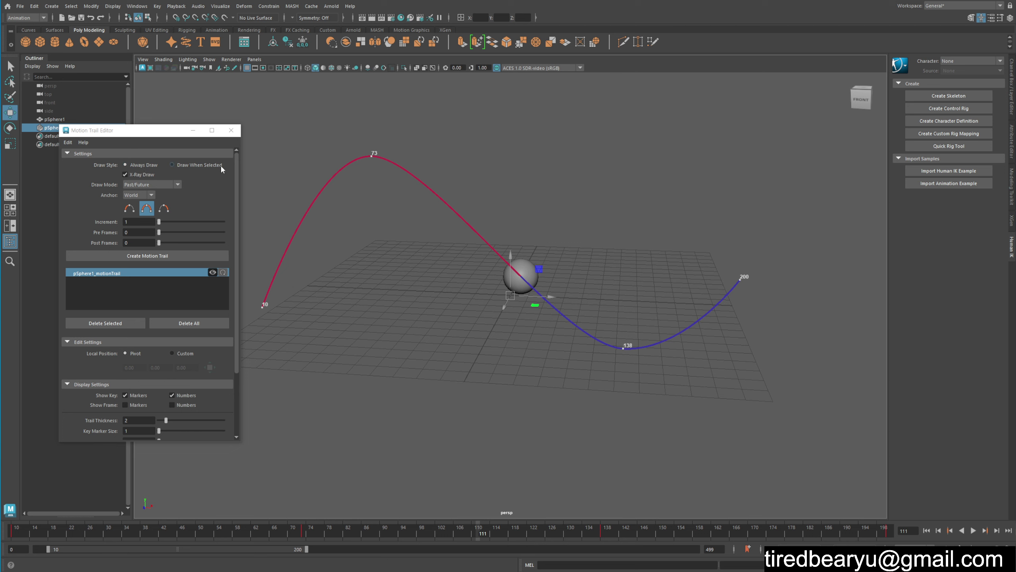
pyautogui.click(606, 145)
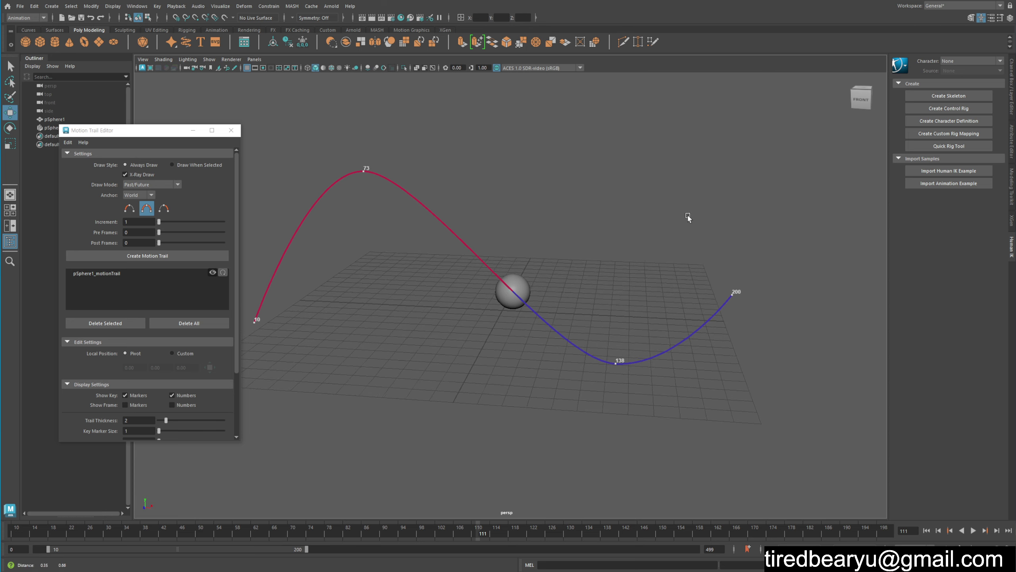
# Step: Reframe the view and test selecting the first sphere and its motion trail
pyautogui.scroll(-5, 687, 218)
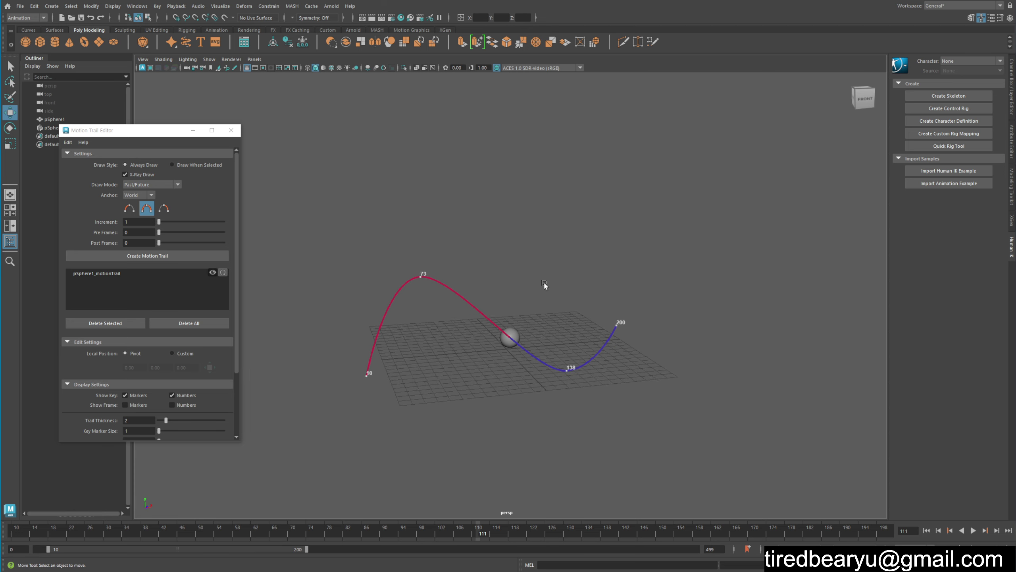
pyautogui.keyDown('alt'); pyautogui.moveTo(544, 283); pyautogui.dragTo(631, 235); pyautogui.keyUp('alt')
pyautogui.keyDown('alt'); pyautogui.moveTo(631, 235); pyautogui.dragTo(618, 217, button='middle'); pyautogui.keyUp('alt')
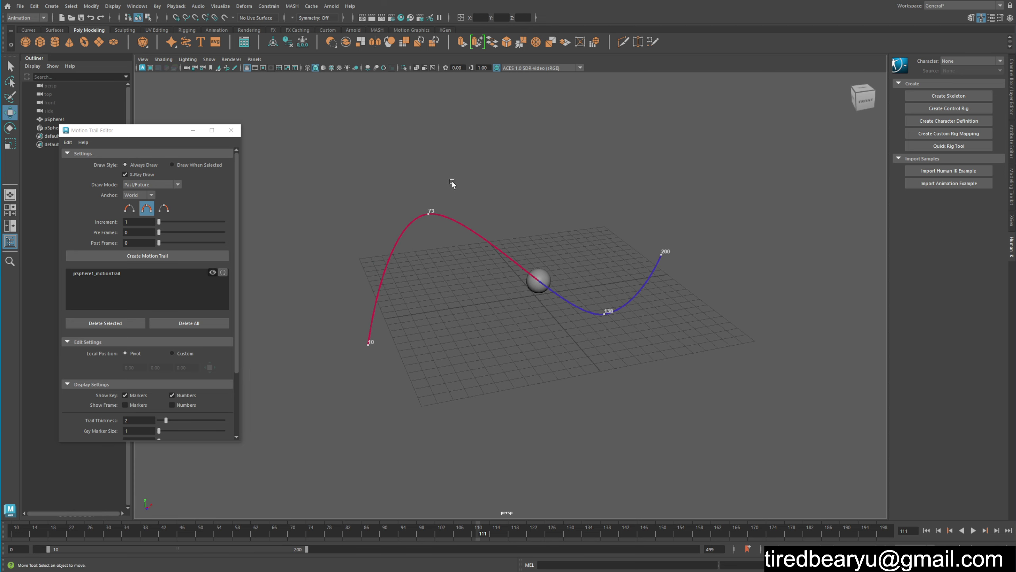
pyautogui.click(541, 270)
pyautogui.click(120, 274)
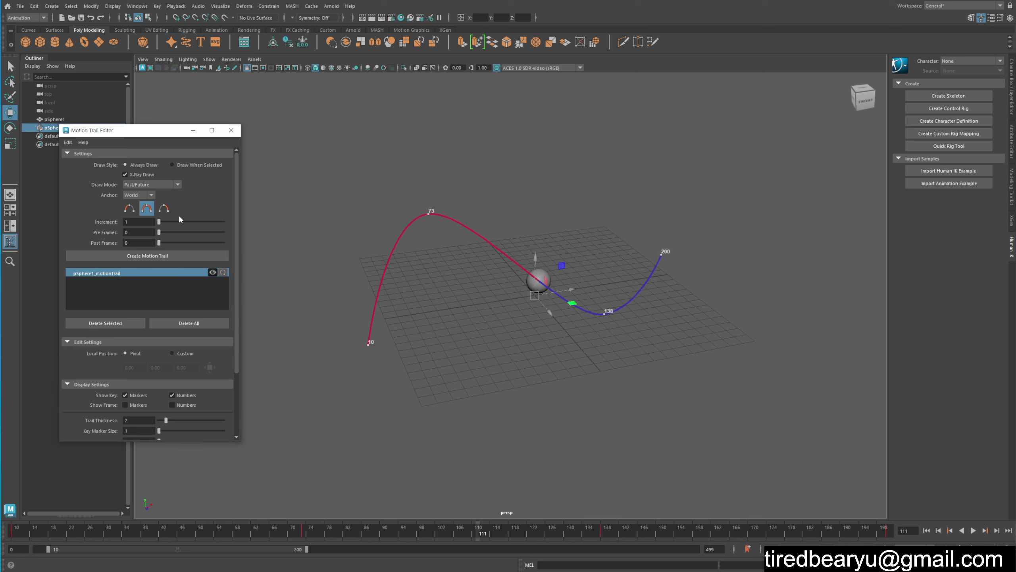
pyautogui.click(606, 280)
pyautogui.click(539, 280)
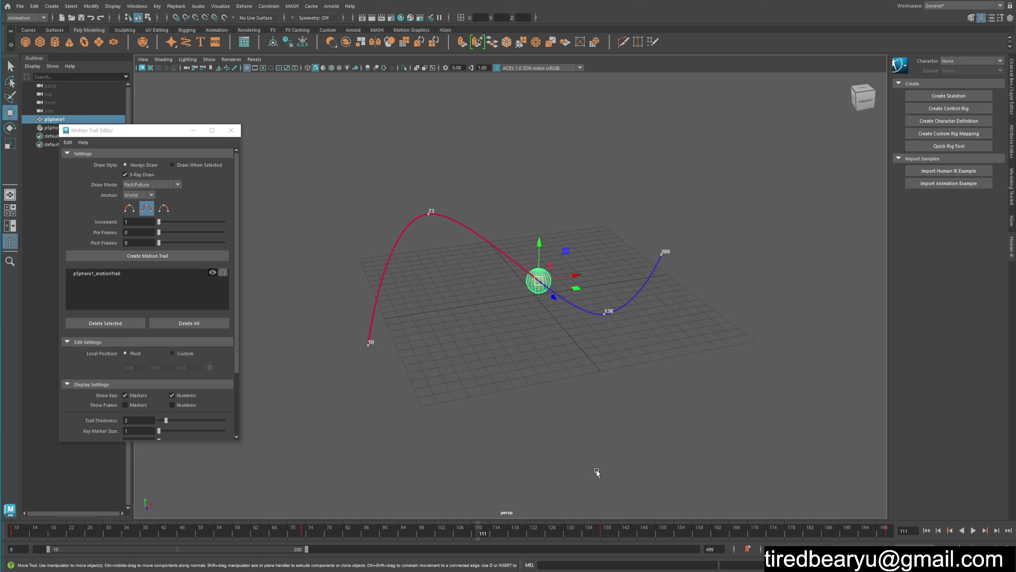
pyautogui.click(552, 187)
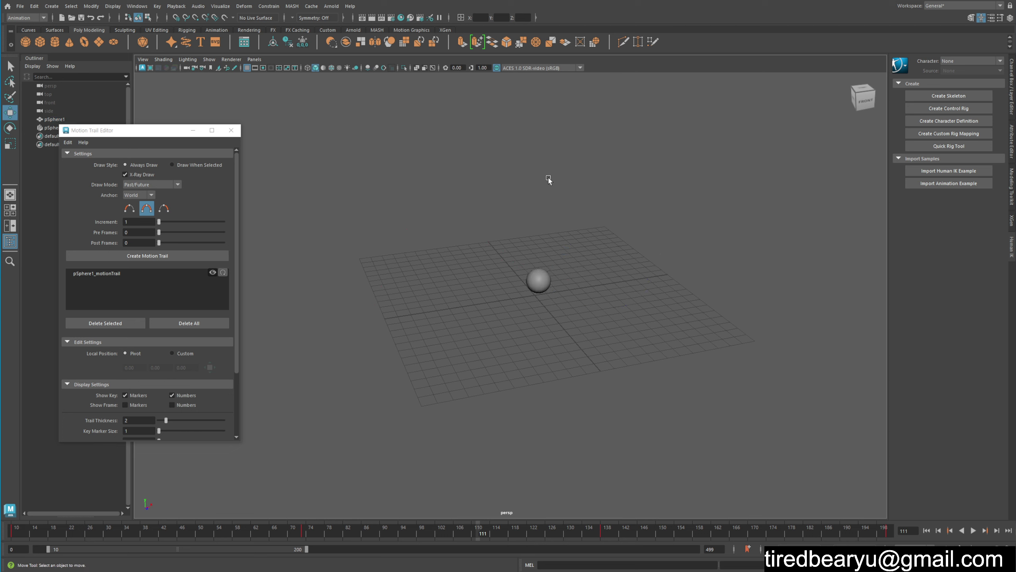
# Step: Add a second sphere at the front-left grid edge, raise it, and return to frame 10
pyautogui.click(25, 42)
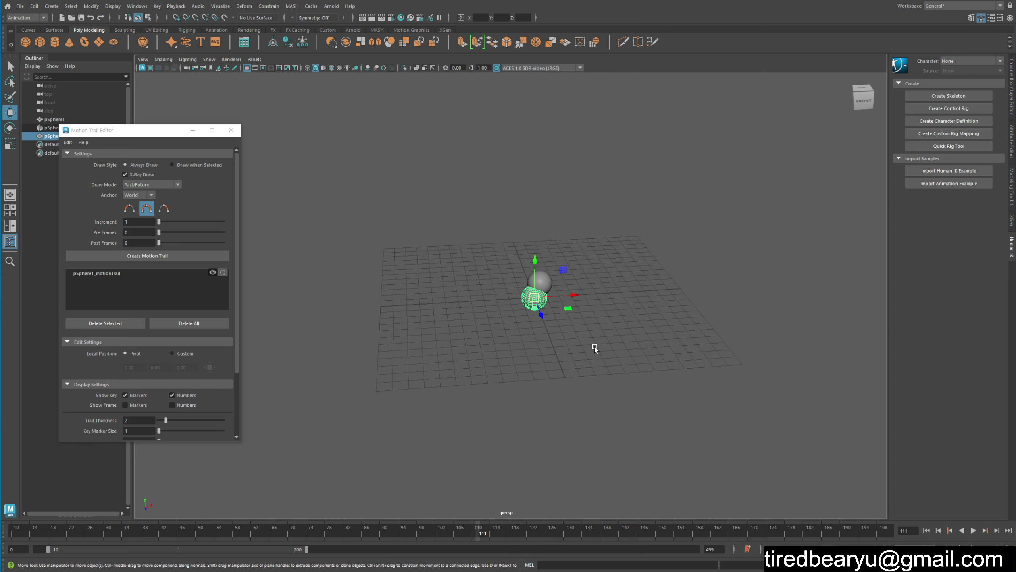
pyautogui.moveTo(535, 296); pyautogui.dragTo(403, 387)
pyautogui.hotkey('alt', 'v')
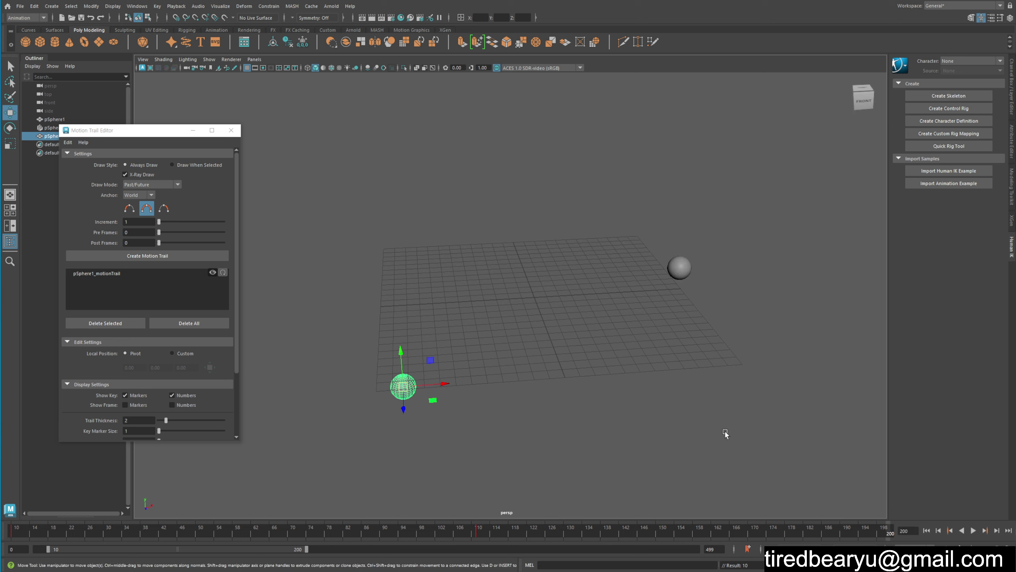
pyautogui.moveTo(725, 431); pyautogui.dragTo(725, 197, button='middle')
pyautogui.hotkey('shift', 'alt', 'v')
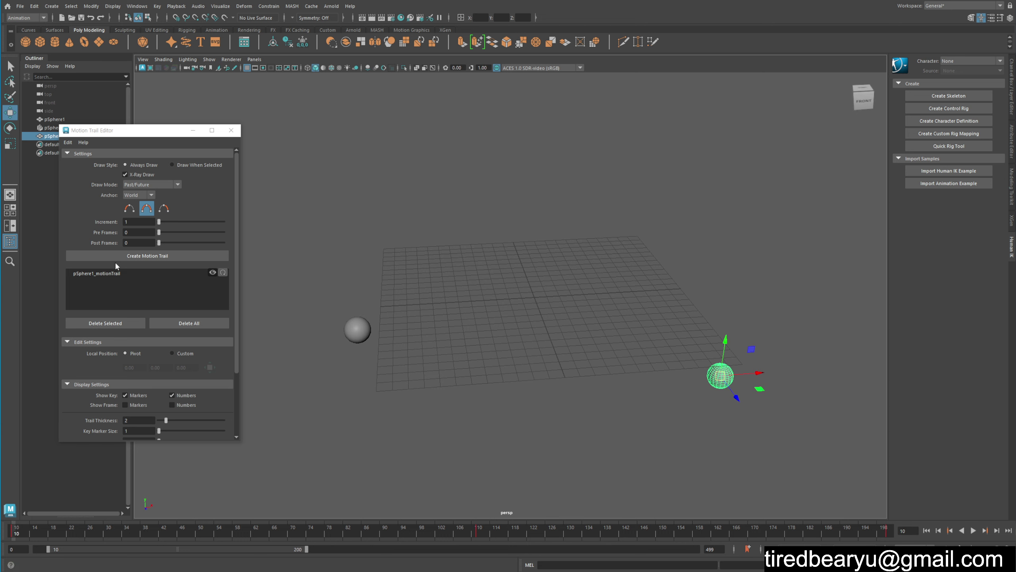
# Step: Create pSphere2's motion trail and select each sphere's trail in the editor list
pyautogui.click(116, 258)
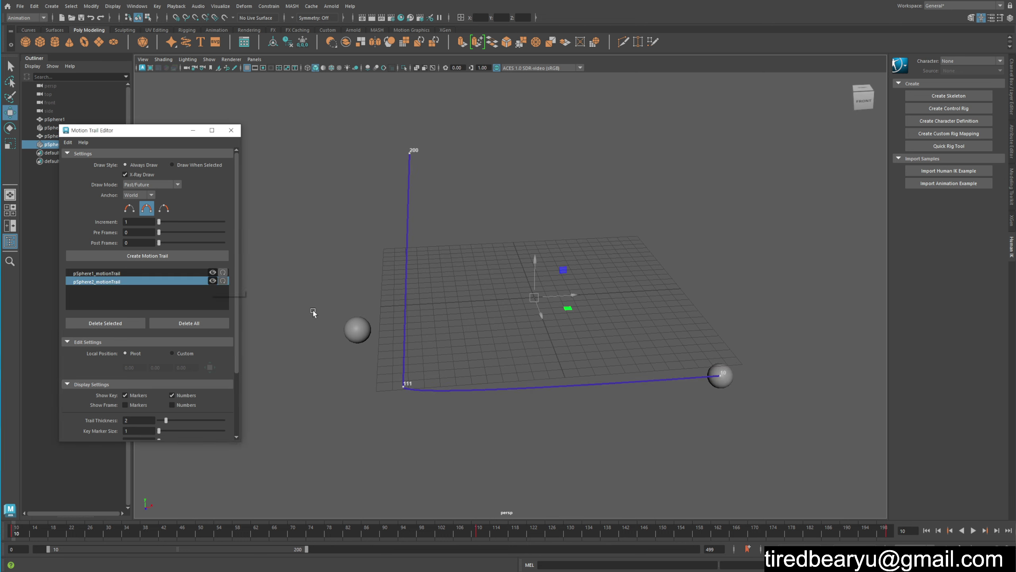
pyautogui.moveTo(512, 393)
pyautogui.keyDown('alt'); pyautogui.mouseDown()
pyautogui.moveTo(642, 374)
pyautogui.moveTo(621, 381)
pyautogui.mouseUp(); pyautogui.keyUp('alt')
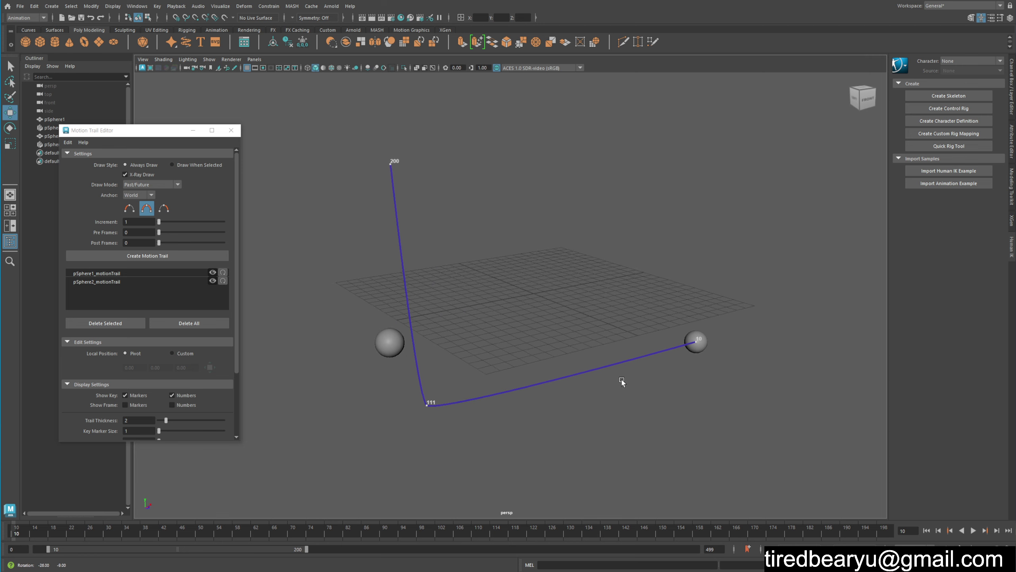
pyautogui.click(98, 274)
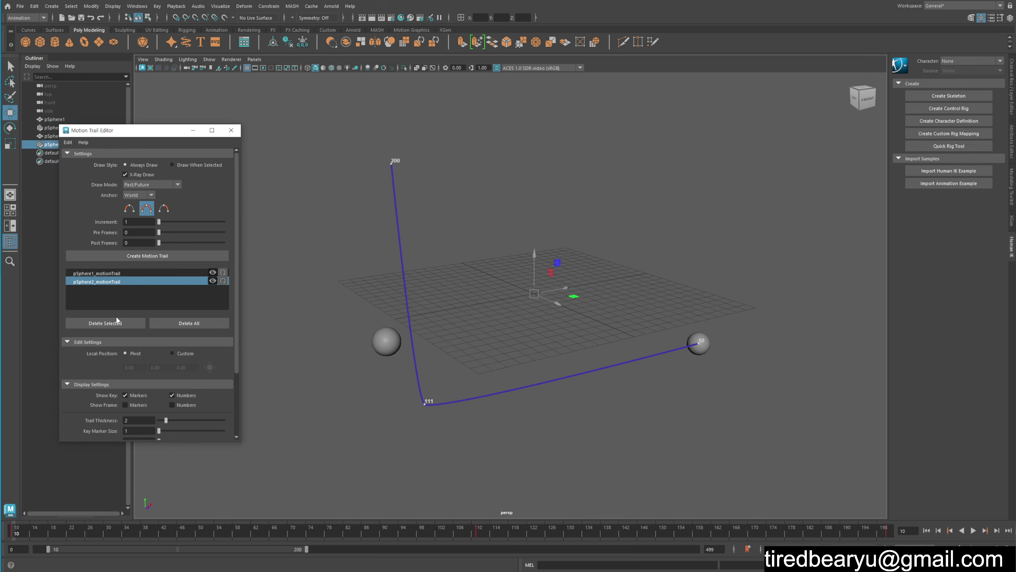
pyautogui.click(114, 276)
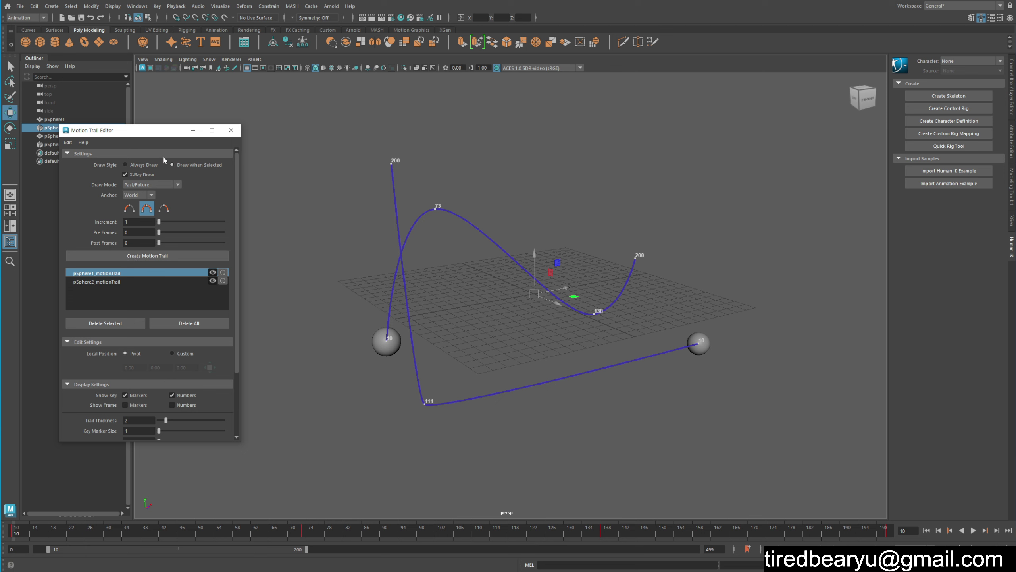
pyautogui.click(123, 281)
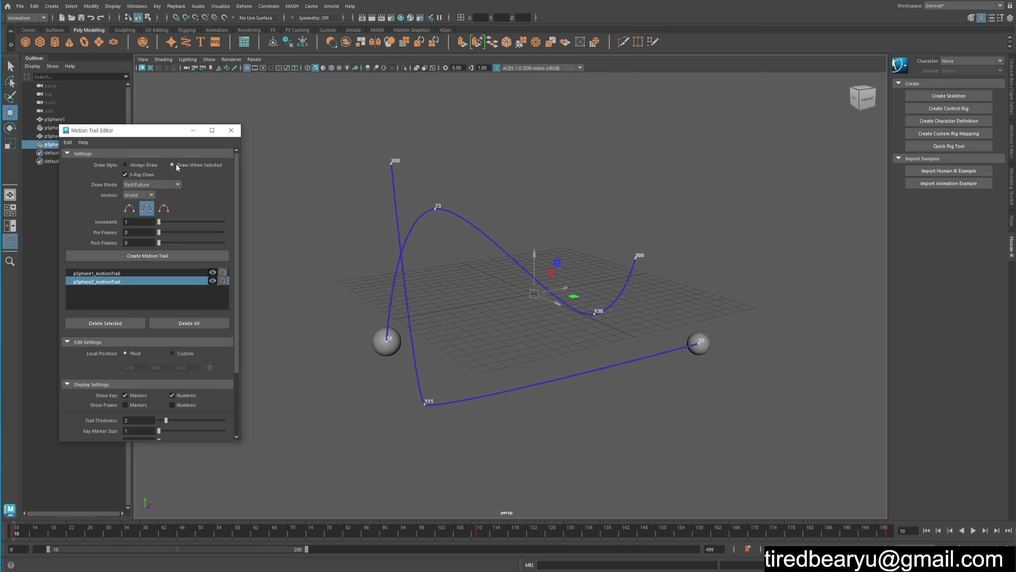
# Step: Set pSphere2's trail to Draw When Selected, test selection, and scrub to frame 75
pyautogui.click(333, 410)
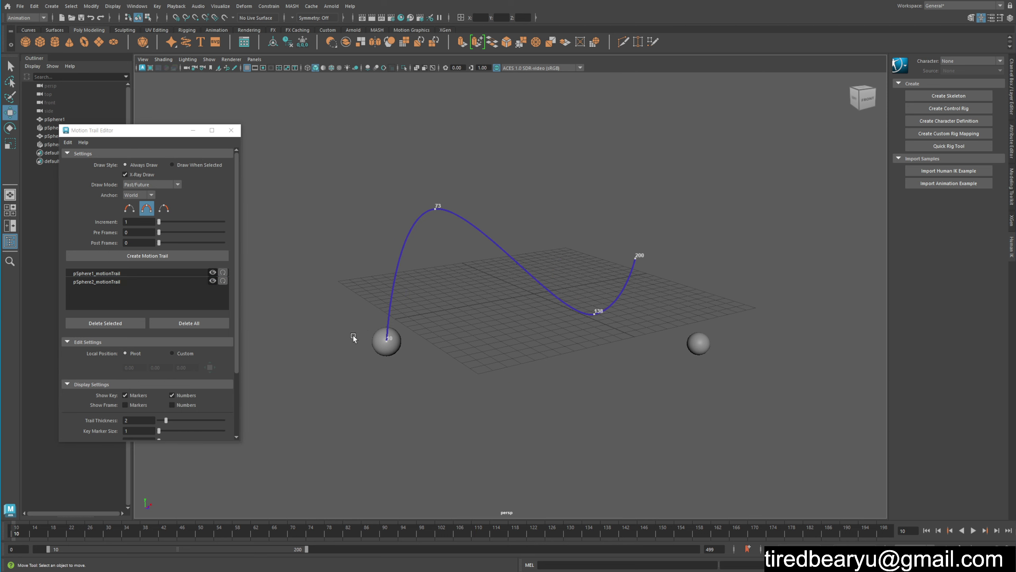
pyautogui.moveTo(352, 341); pyautogui.dragTo(394, 281)
pyautogui.moveTo(785, 386); pyautogui.dragTo(669, 319)
pyautogui.click(546, 383)
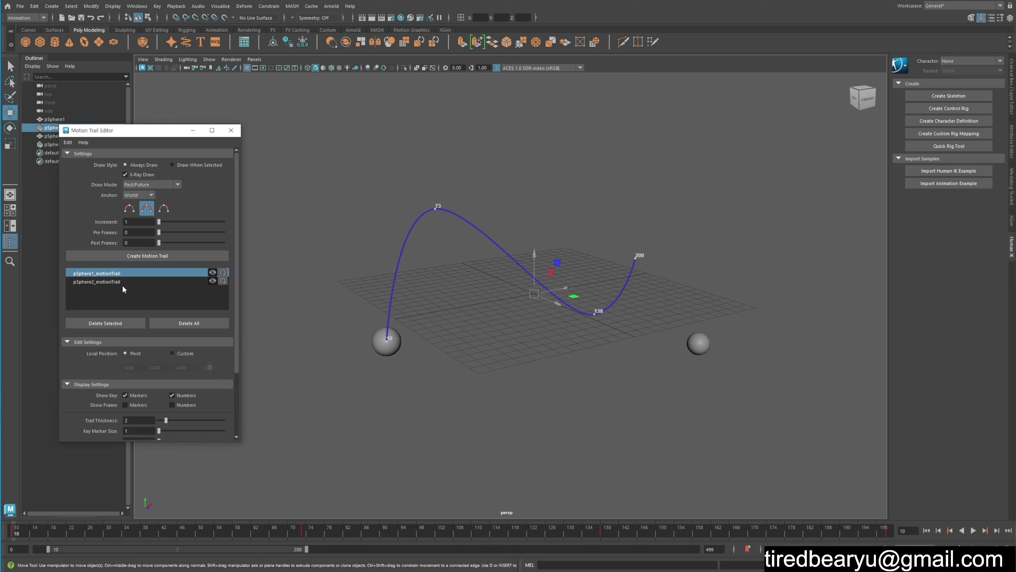
pyautogui.click(162, 282)
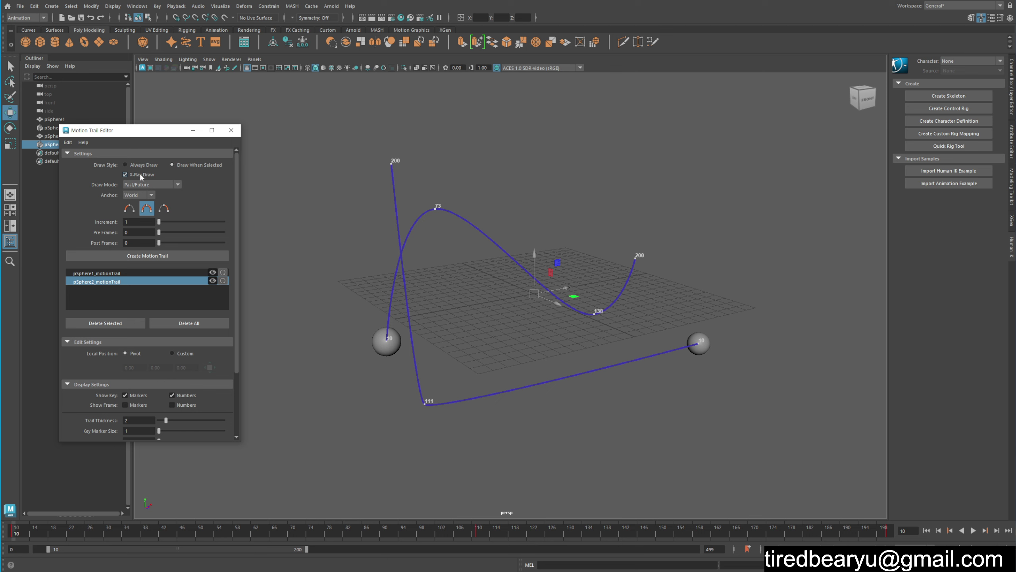
pyautogui.click(532, 325)
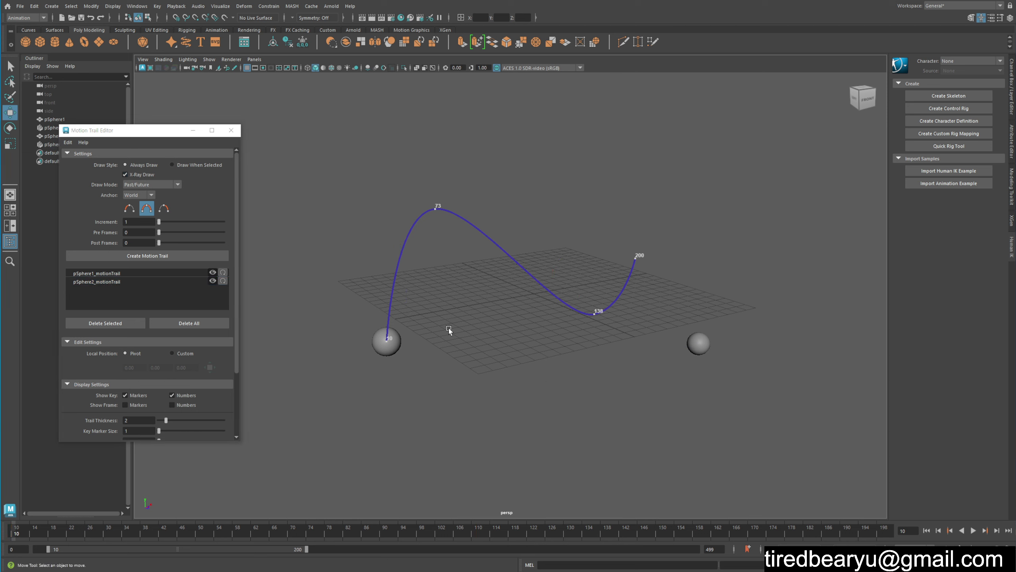
pyautogui.moveTo(178, 531); pyautogui.dragTo(315, 530)
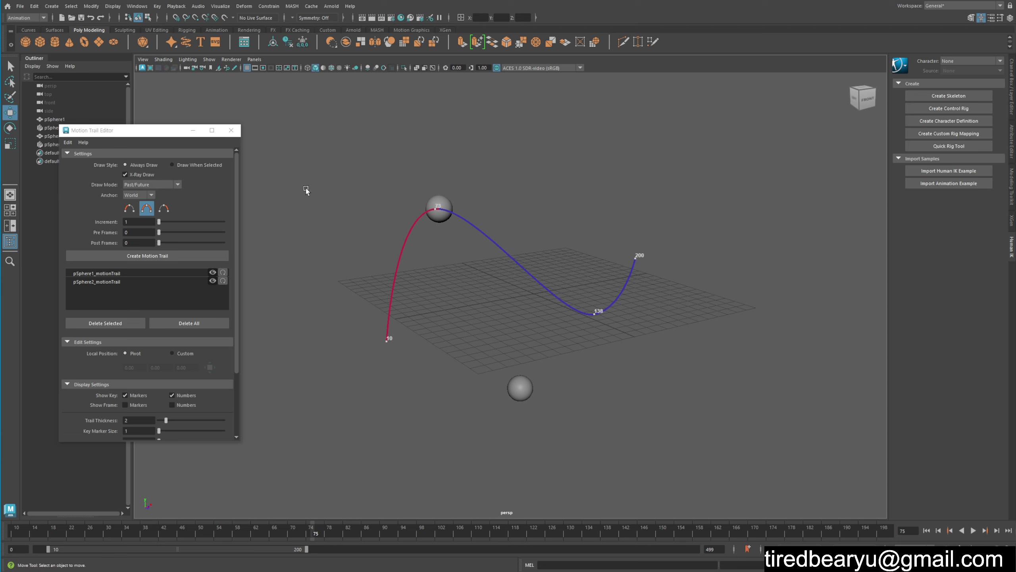
pyautogui.click(115, 282)
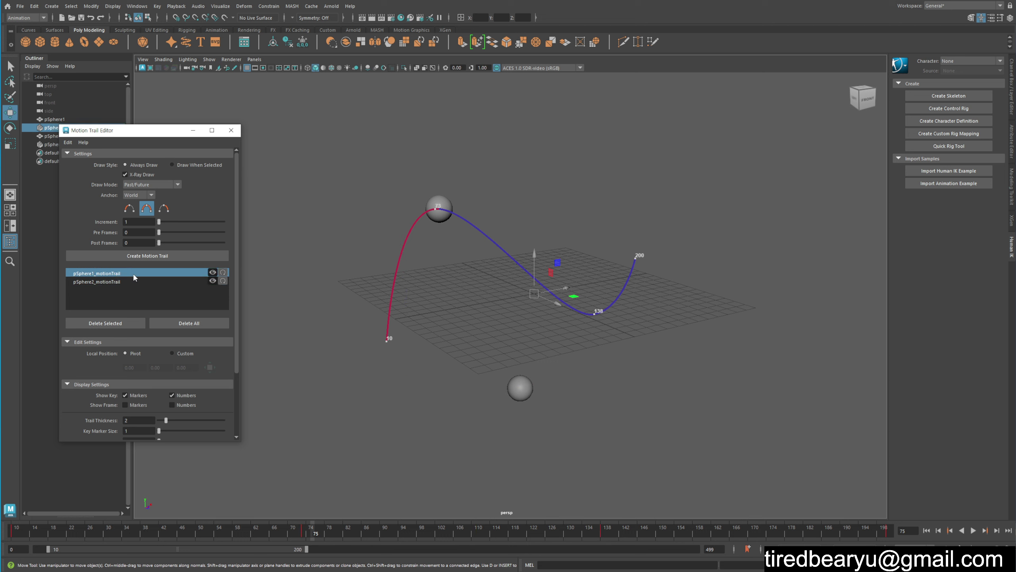
pyautogui.click(138, 175)
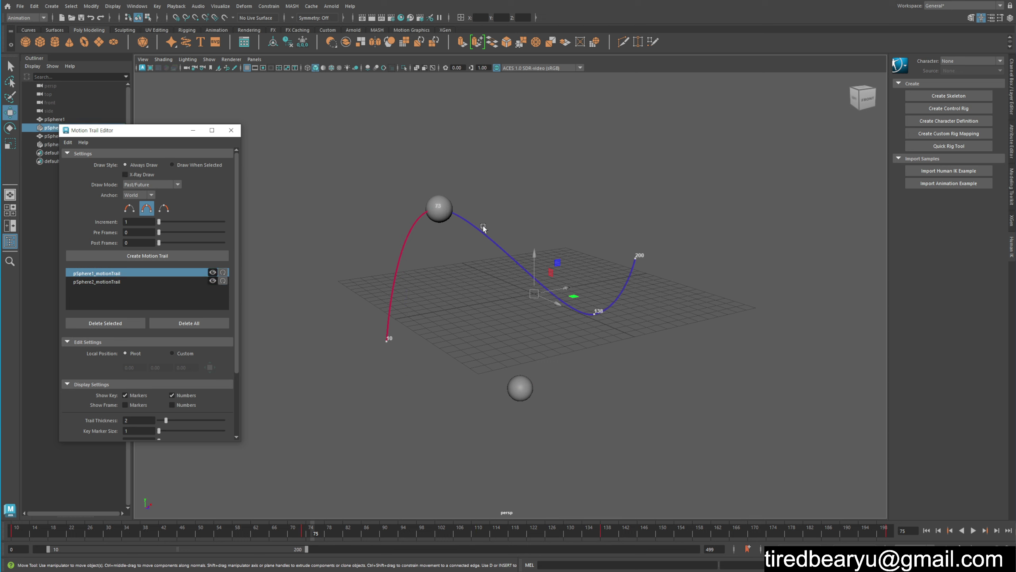
pyautogui.keyDown('alt'); pyautogui.moveTo(482, 226); pyautogui.dragTo(455, 207); pyautogui.keyUp('alt')
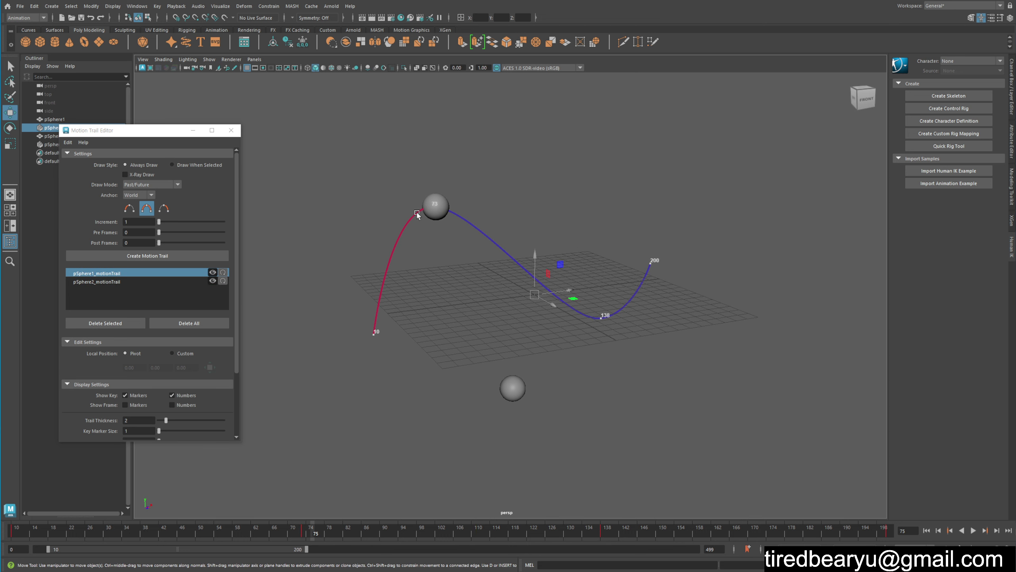
pyautogui.click(124, 174)
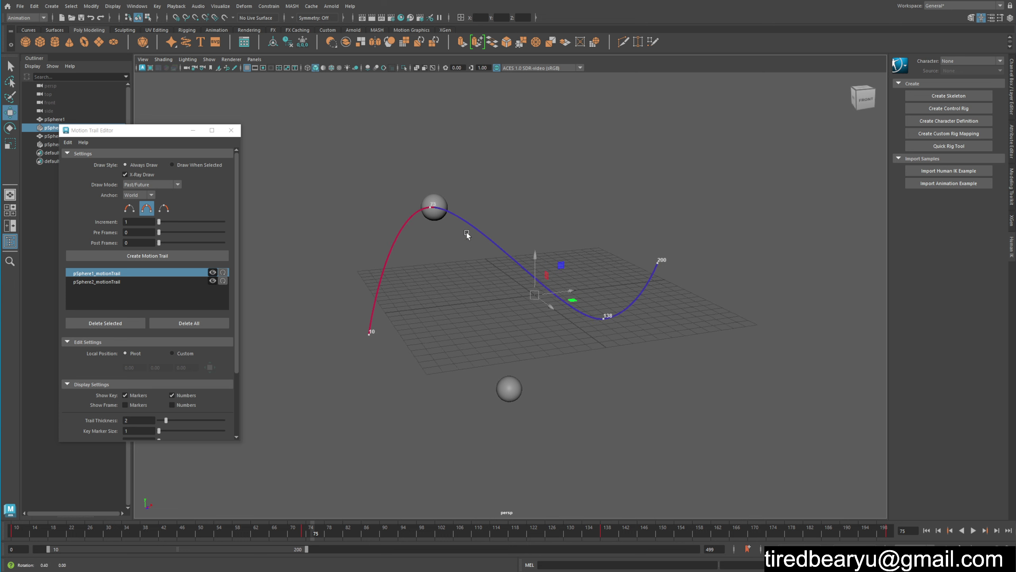
pyautogui.keyDown('alt'); pyautogui.moveTo(467, 230); pyautogui.dragTo(452, 242); pyautogui.keyUp('alt')
pyautogui.click(166, 186)
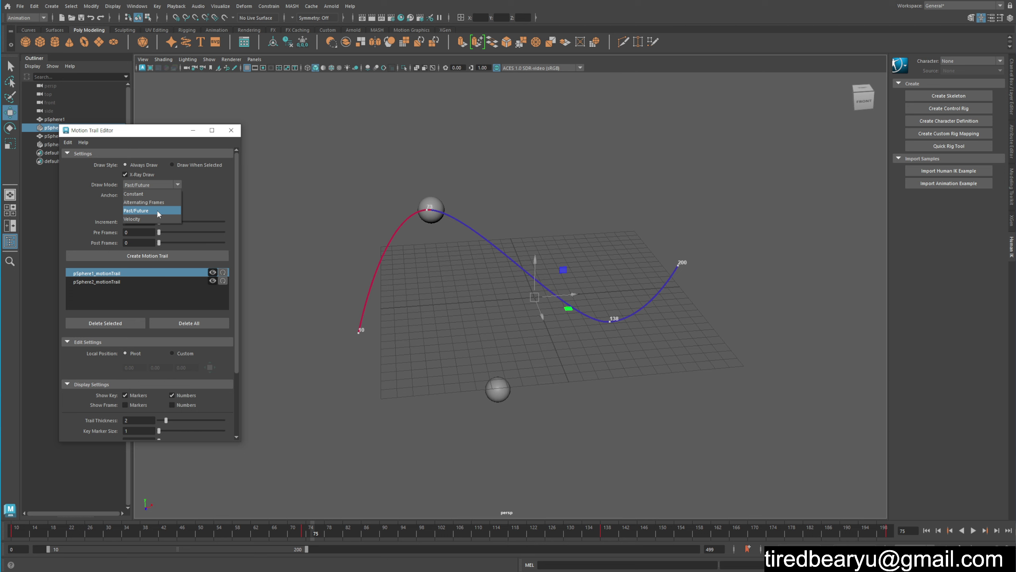
pyautogui.click(573, 204)
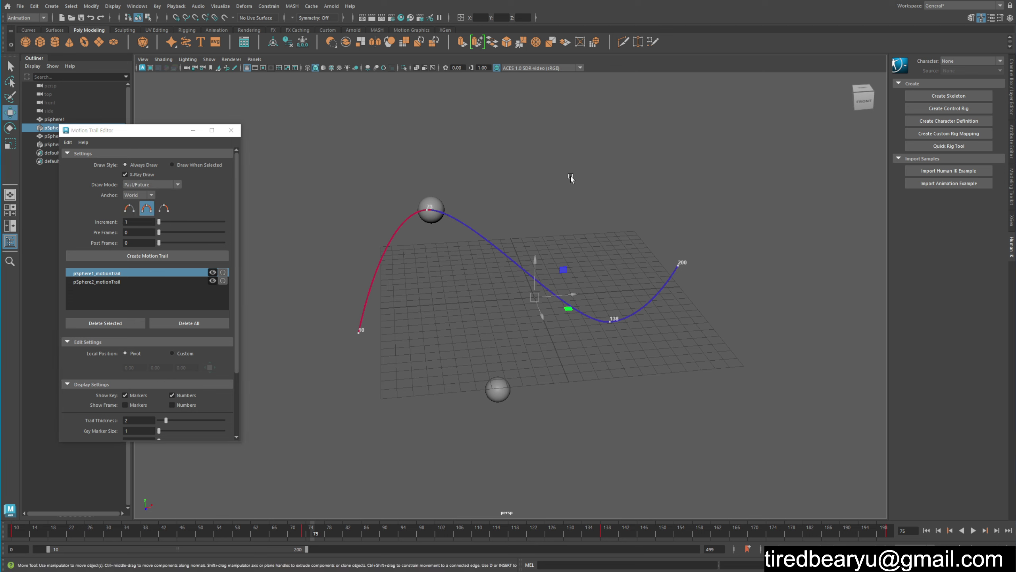
pyautogui.click(570, 176)
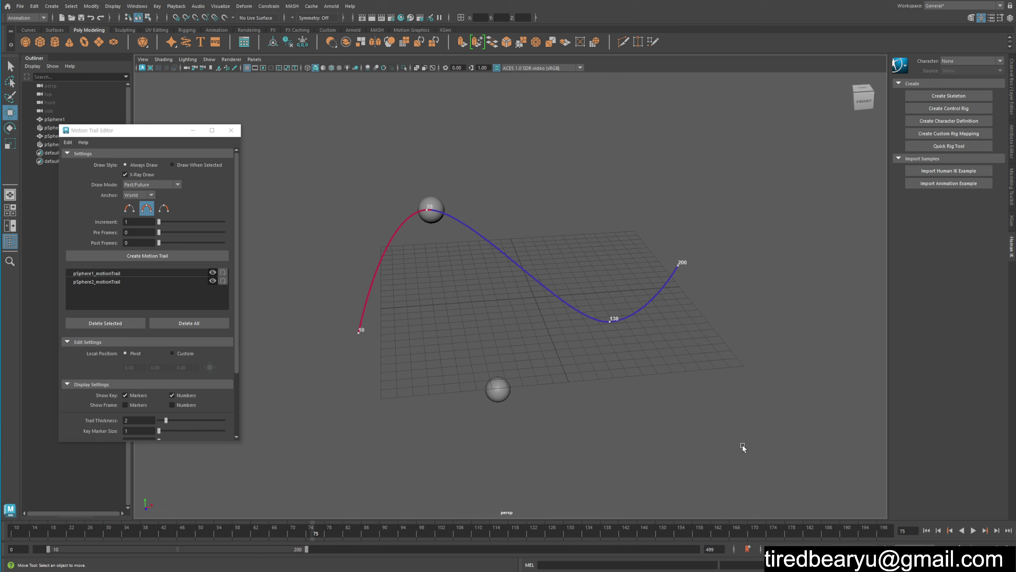
pyautogui.moveTo(557, 259); pyautogui.dragTo(554, 344)
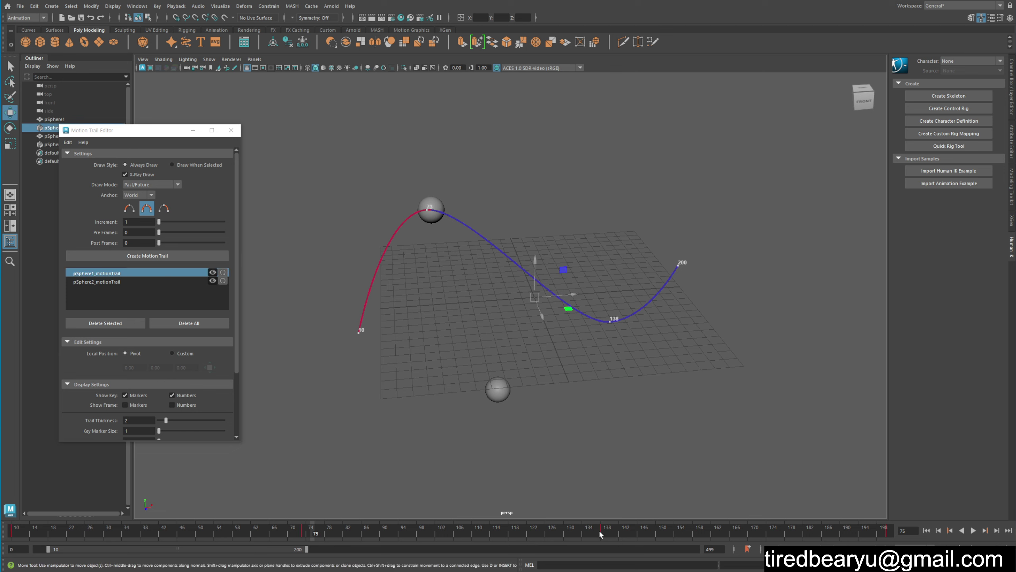
pyautogui.click(442, 202)
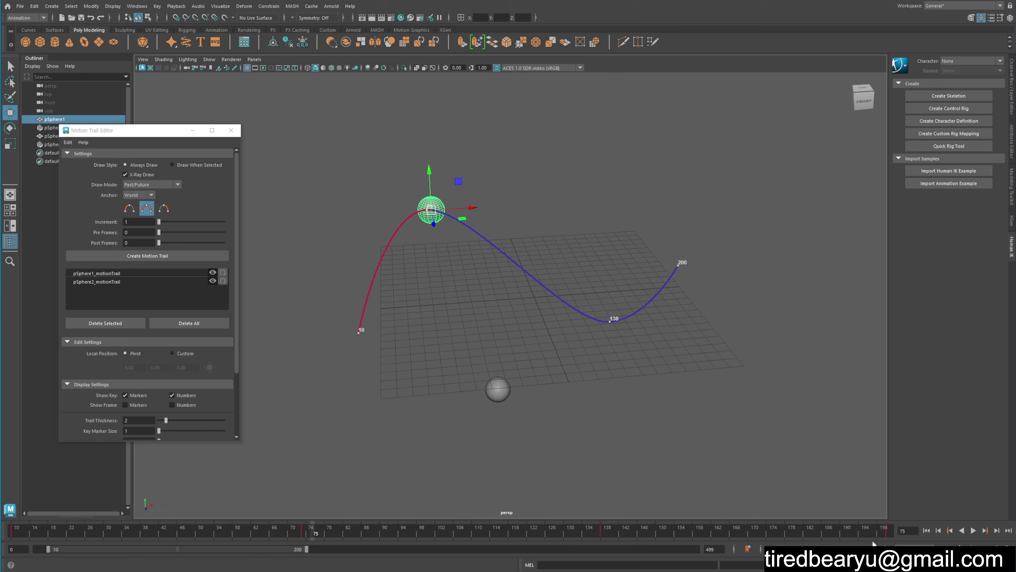
# Step: Set the first sphere's trail Draw Mode to Constant
pyautogui.click(155, 186)
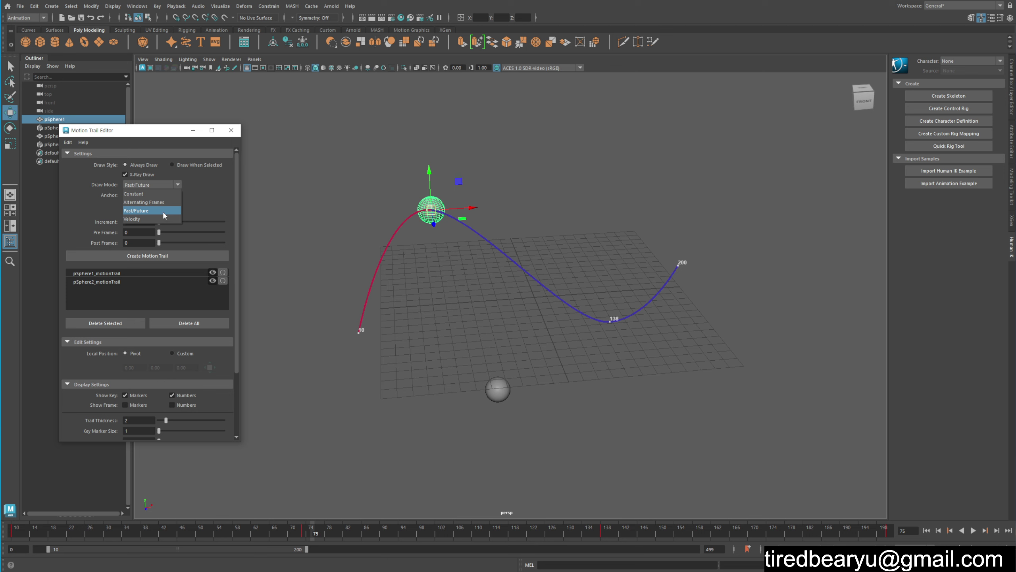
pyautogui.click(161, 194)
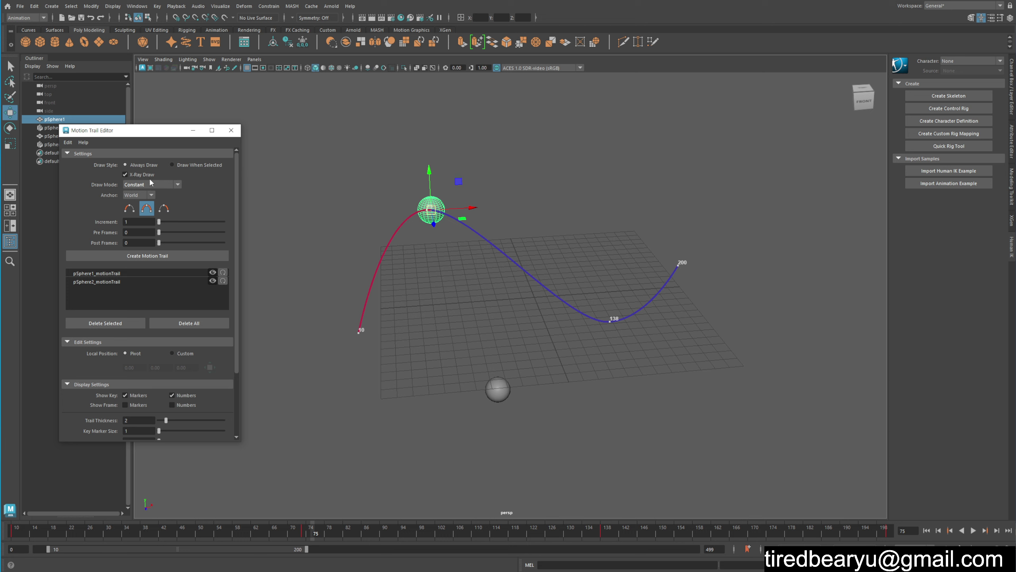
pyautogui.click(128, 273)
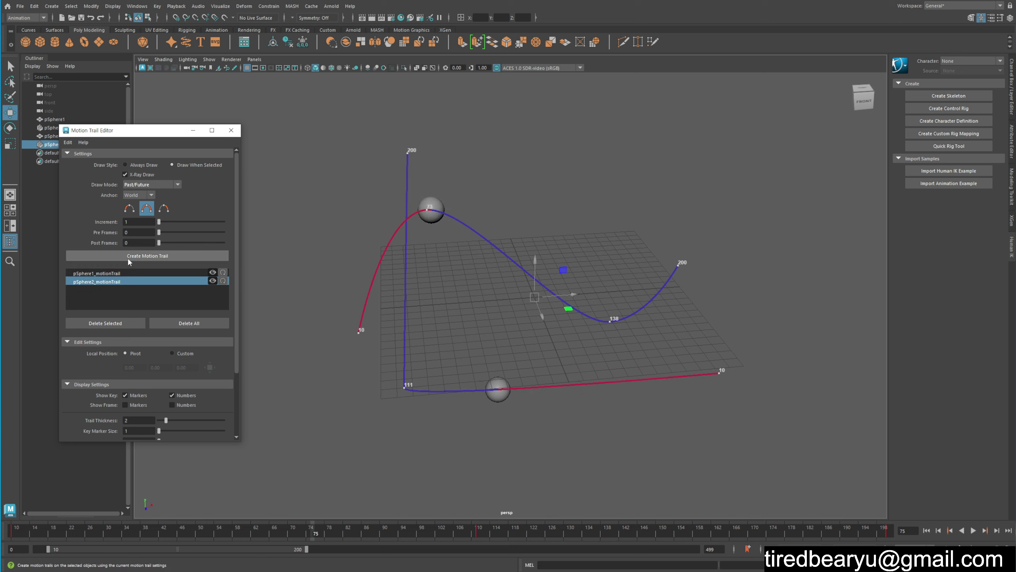
pyautogui.click(152, 184)
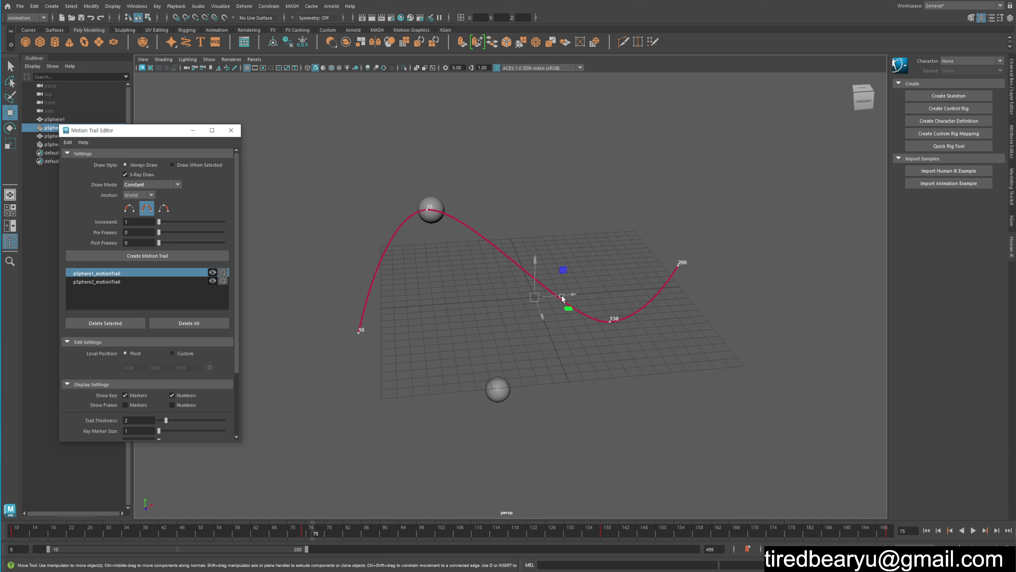
# Step: Switch the trail to Alternating Frames and lighten the Alternate Trail Color slider
pyautogui.click(152, 185)
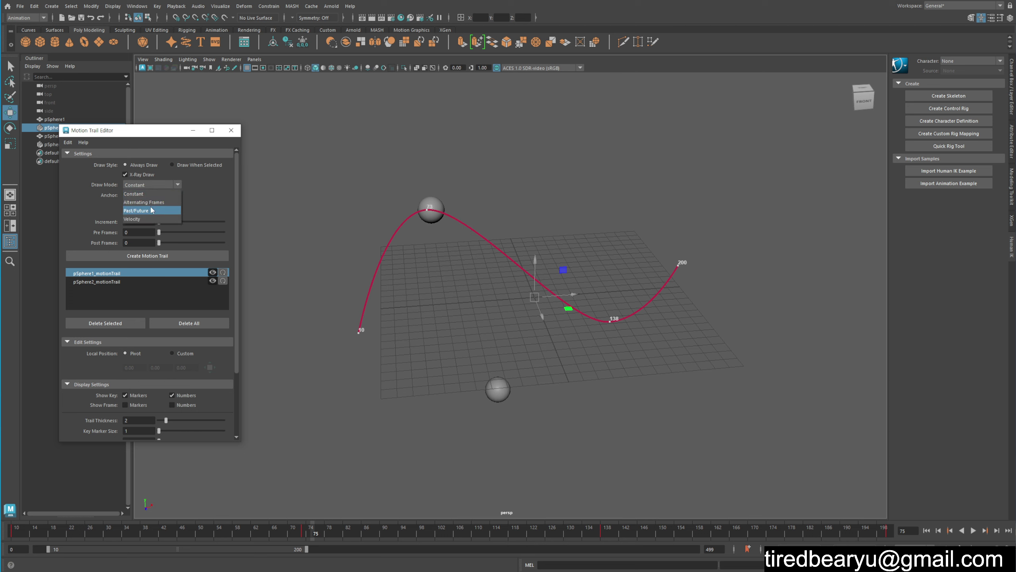
pyautogui.click(149, 203)
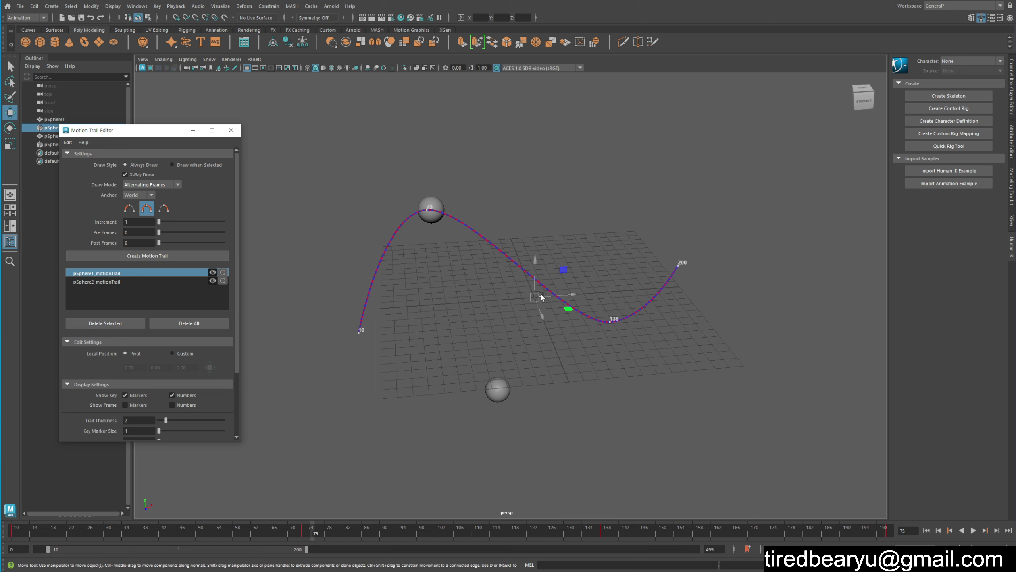
pyautogui.scroll(-3, 198, 349)
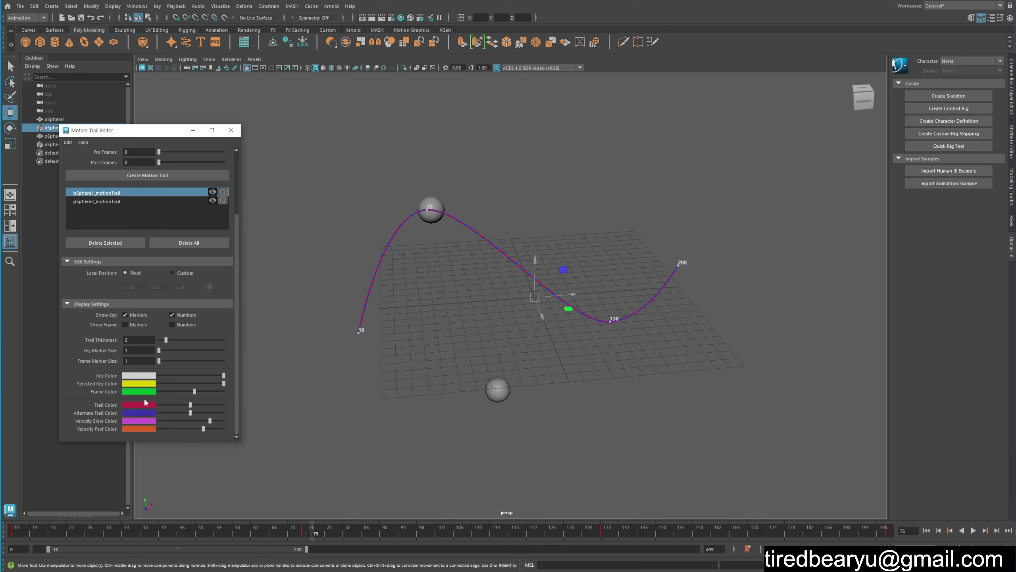
pyautogui.moveTo(190, 413)
pyautogui.mouseDown()
pyautogui.moveTo(224, 413)
pyautogui.moveTo(190, 413)
pyautogui.mouseUp()
pyautogui.scroll(3, 123, 386)
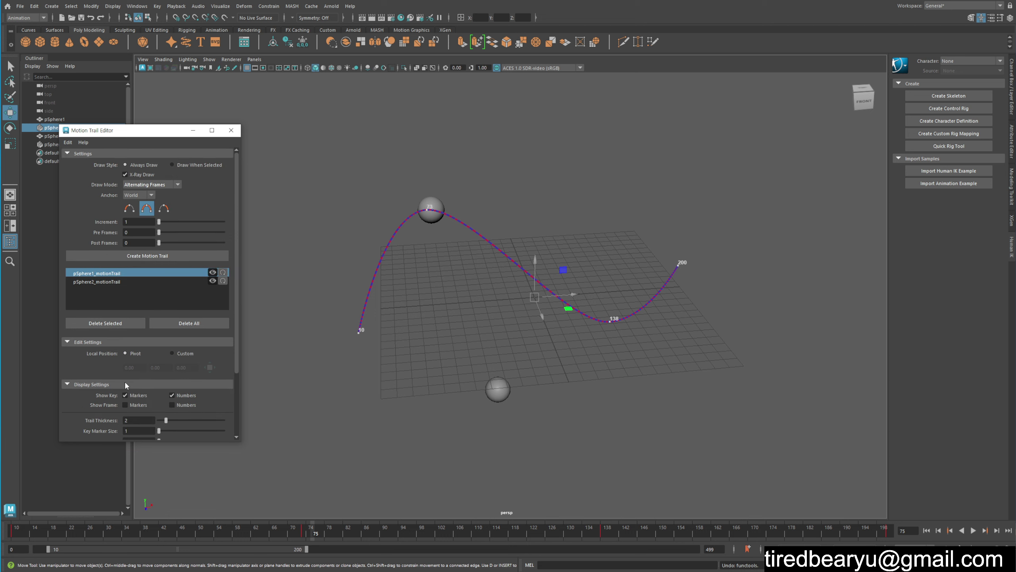
# Step: Set the trail Draw Mode to Velocity and scrub the timeline forward
pyautogui.click(145, 184)
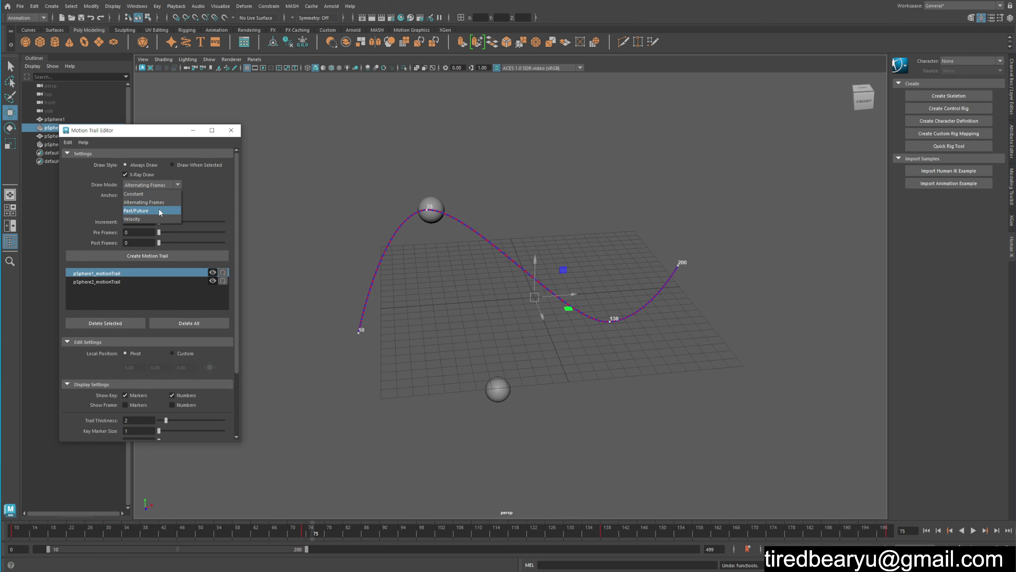
pyautogui.click(147, 219)
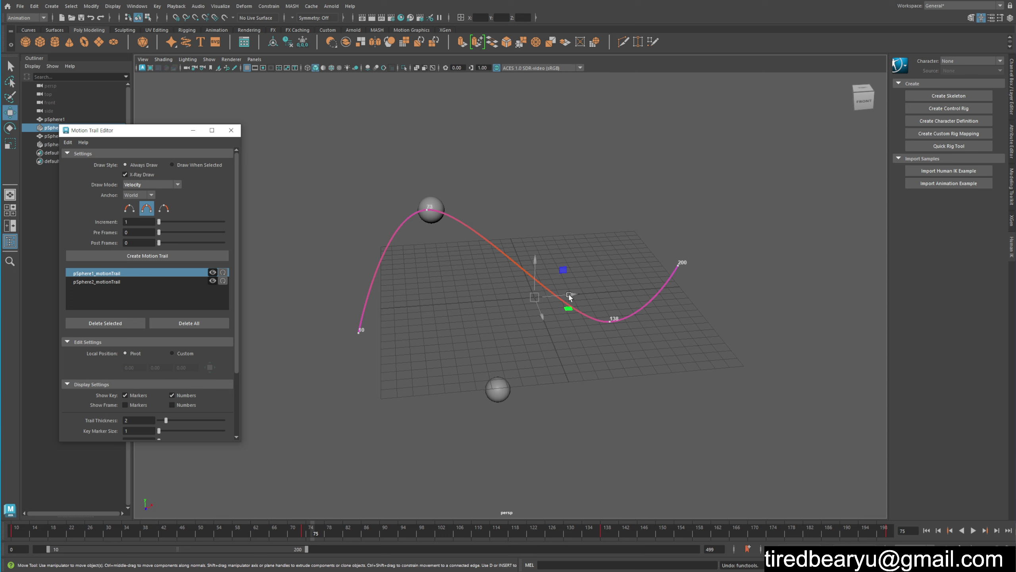
pyautogui.moveTo(311, 531); pyautogui.dragTo(486, 541)
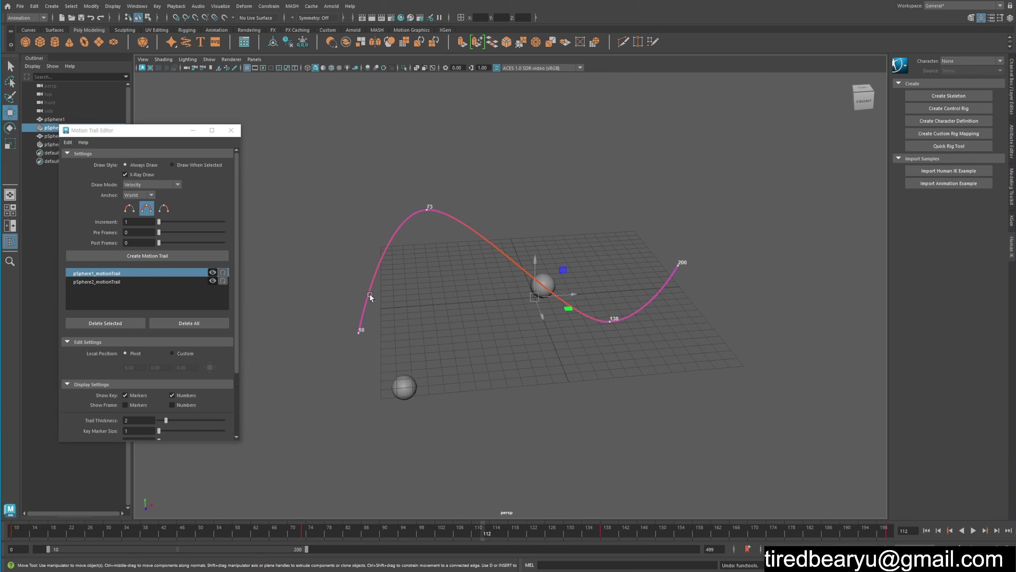
pyautogui.scroll(-3, 200, 330)
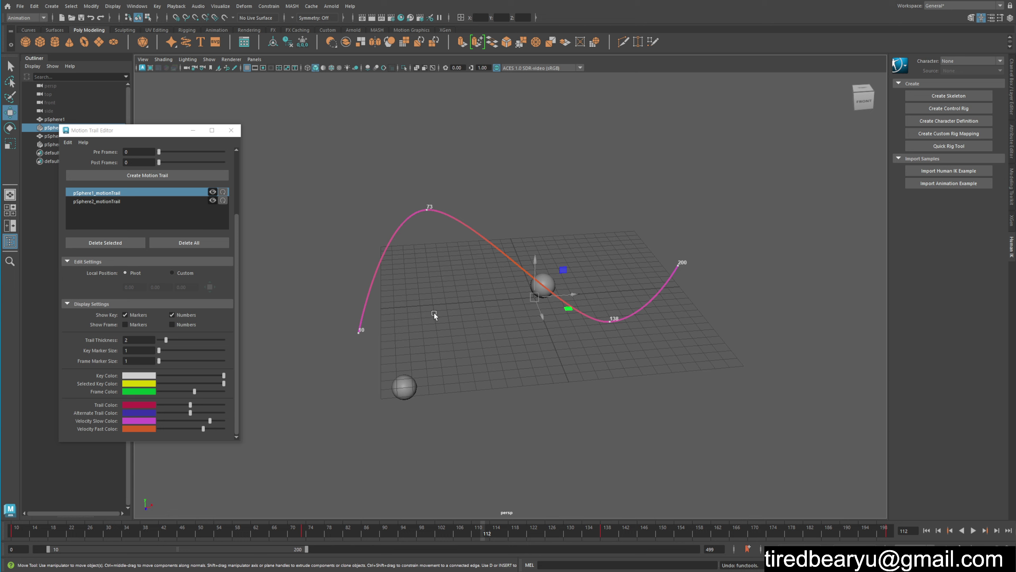
# Step: Set pSphere1's trail Draw Mode to Past/Future and keep Anchor on World
pyautogui.scroll(1, 176, 324)
pyautogui.scroll(1, 177, 324)
pyautogui.click(149, 196)
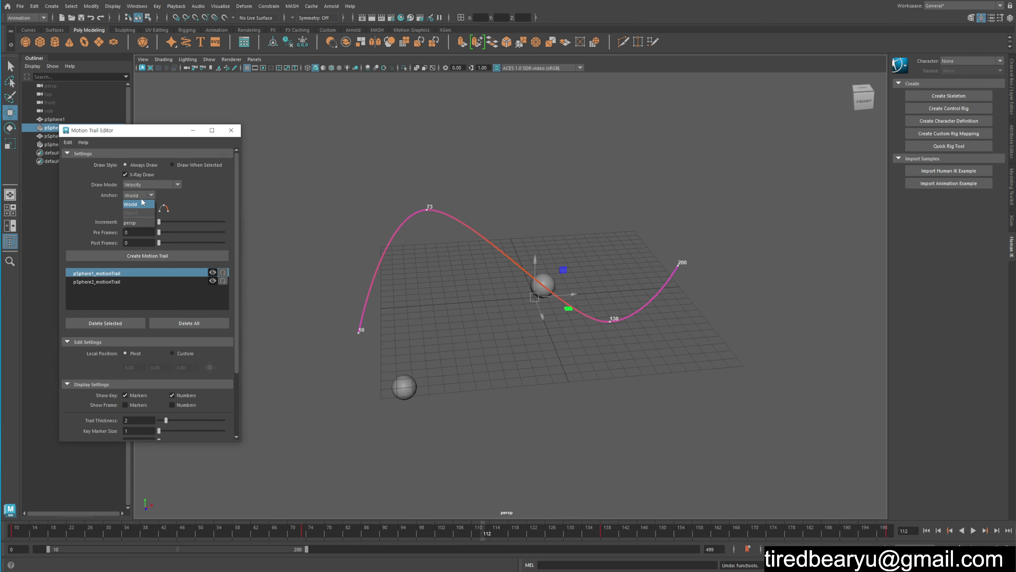
pyautogui.click(155, 185)
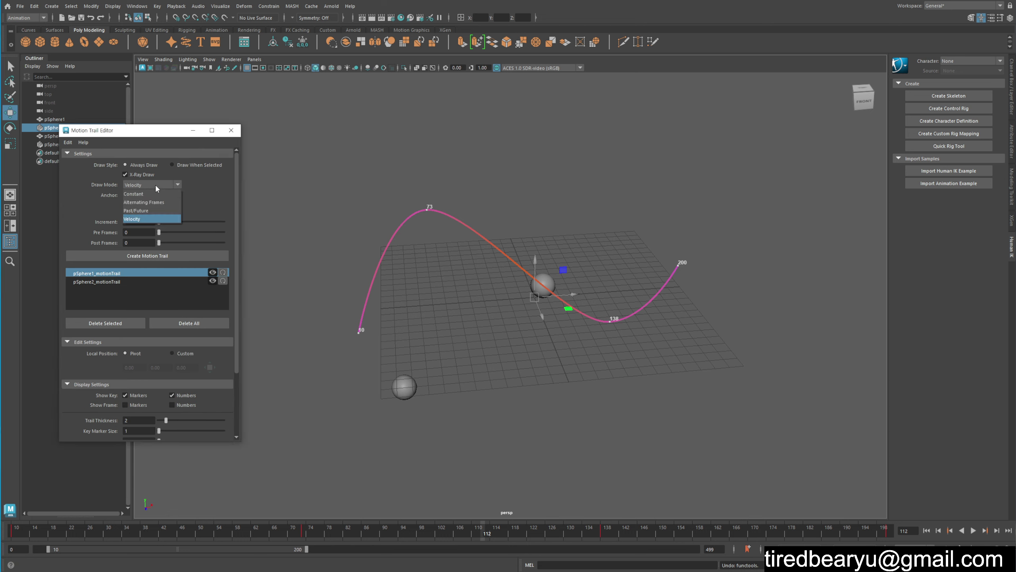
pyautogui.click(152, 211)
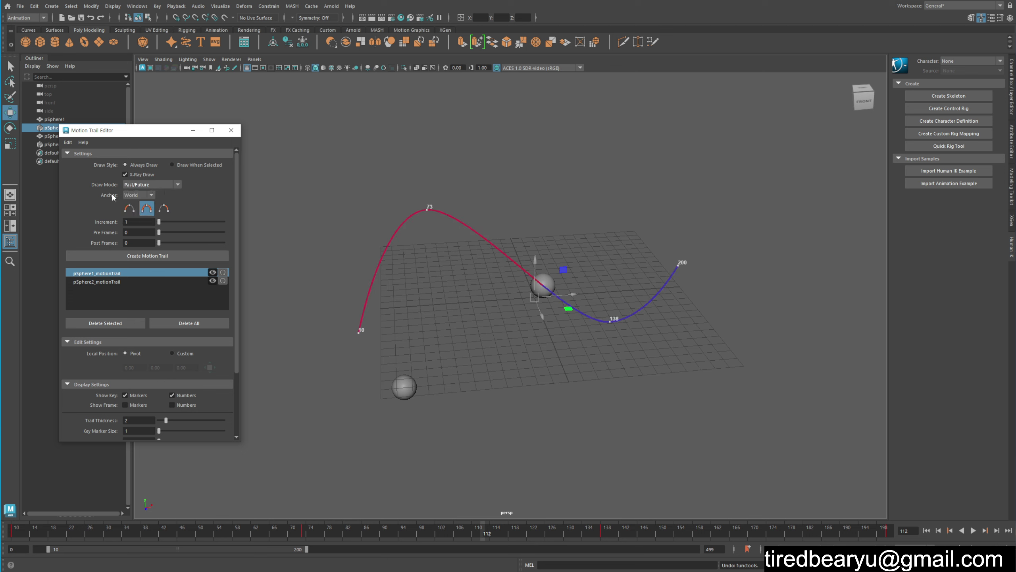
pyautogui.click(138, 196)
pyautogui.click(141, 198)
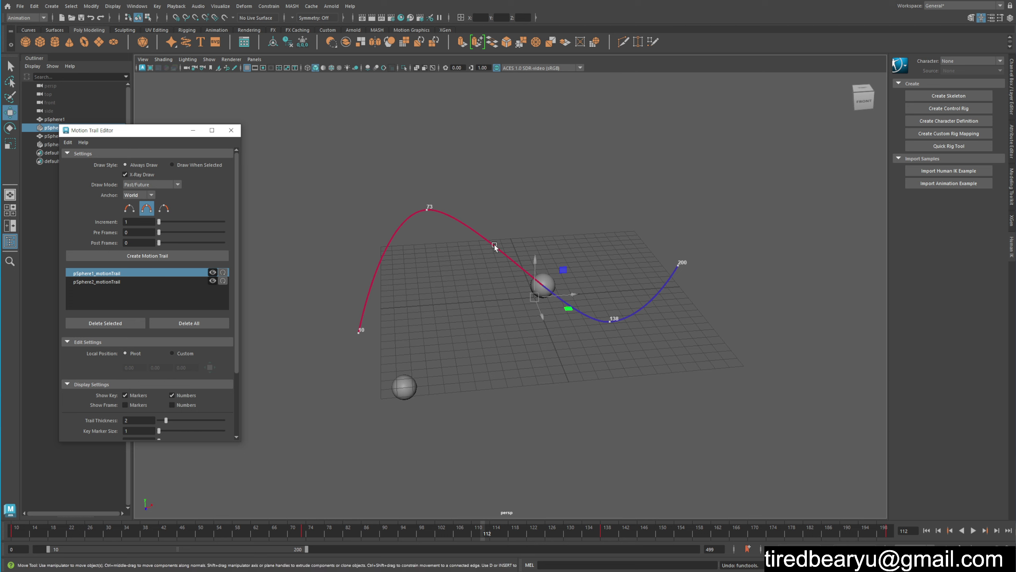
# Step: Orbit to a near-top view, confirming the trail anchor stays on World
pyautogui.moveTo(610, 255)
pyautogui.keyDown('alt'); pyautogui.mouseDown()
pyautogui.moveTo(639, 255)
pyautogui.moveTo(577, 257)
pyautogui.mouseUp(); pyautogui.keyUp('alt')
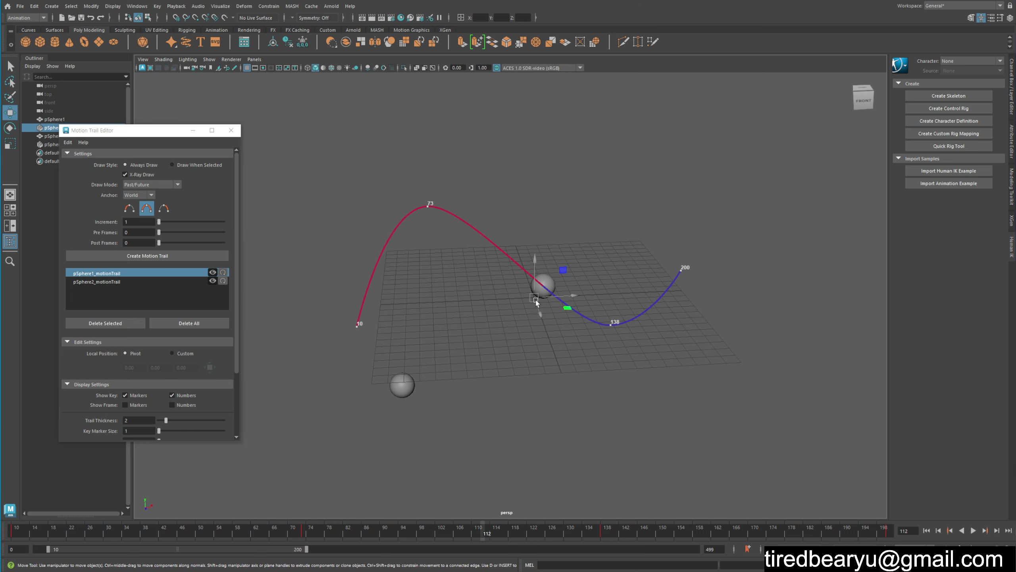
pyautogui.moveTo(536, 302)
pyautogui.keyDown('alt'); pyautogui.mouseDown()
pyautogui.moveTo(581, 324)
pyautogui.moveTo(584, 371)
pyautogui.moveTo(356, 423)
pyautogui.mouseUp(); pyautogui.keyUp('alt')
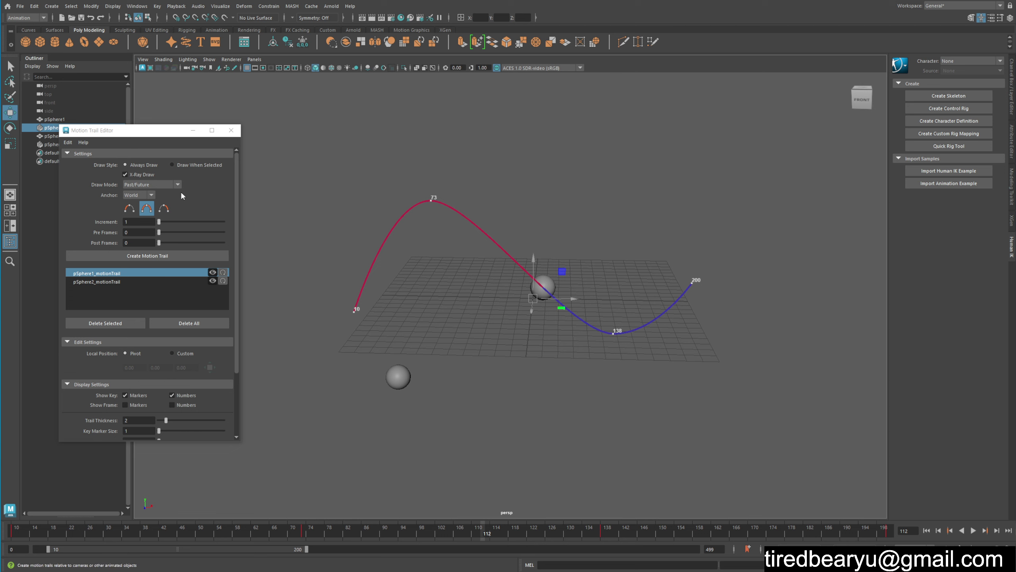
pyautogui.click(144, 196)
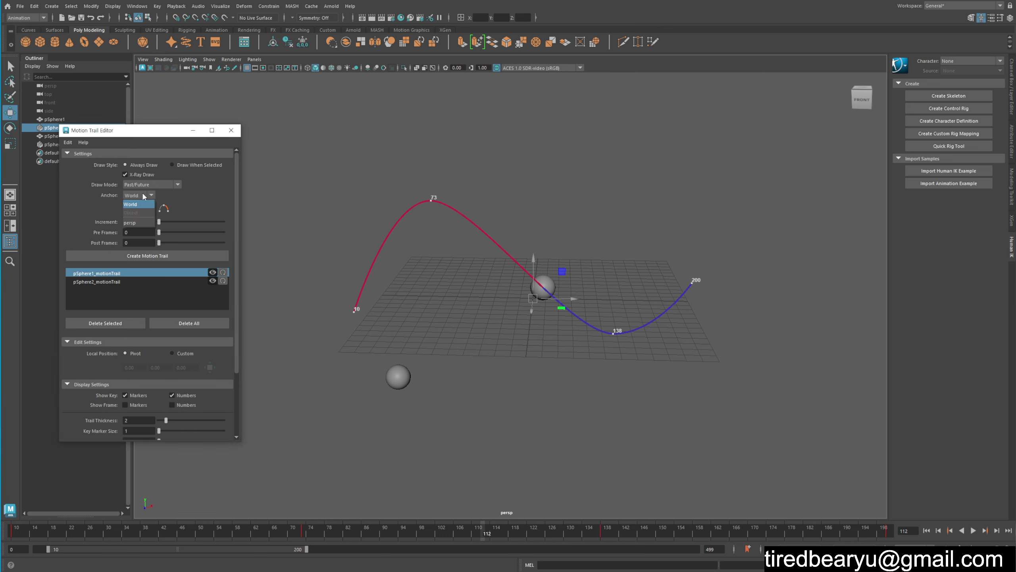
pyautogui.click(138, 223)
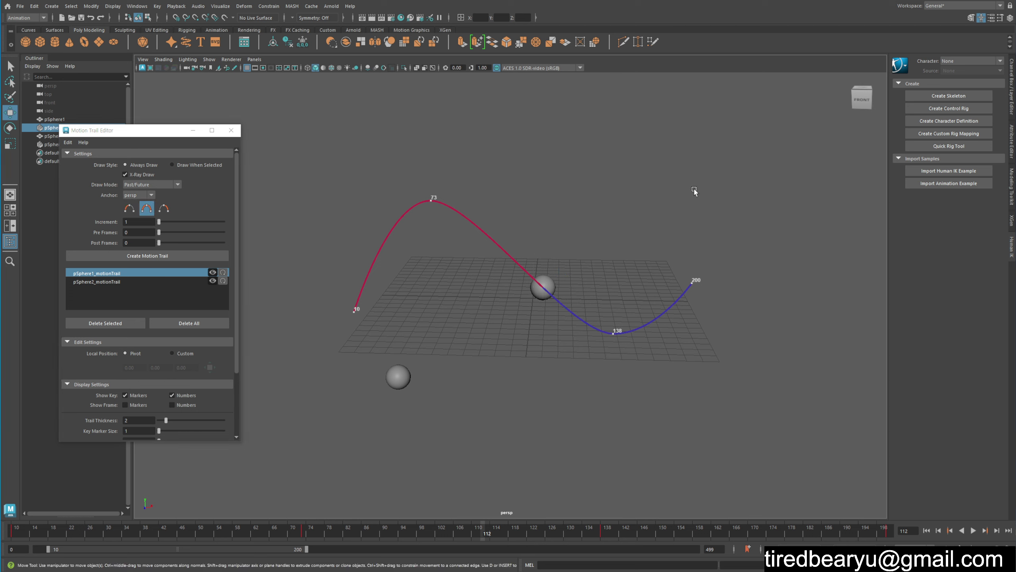
pyautogui.moveTo(640, 224)
pyautogui.keyDown('alt'); pyautogui.mouseDown()
pyautogui.moveTo(804, 196)
pyautogui.moveTo(697, 245)
pyautogui.moveTo(783, 233)
pyautogui.moveTo(799, 254)
pyautogui.mouseUp(); pyautogui.keyUp('alt')
pyautogui.click(139, 195)
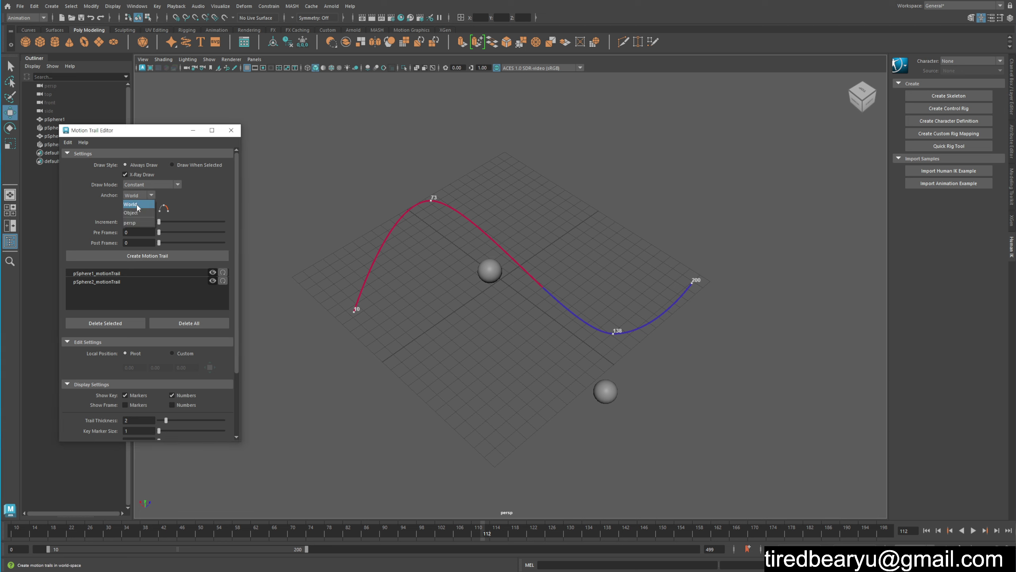
pyautogui.click(134, 204)
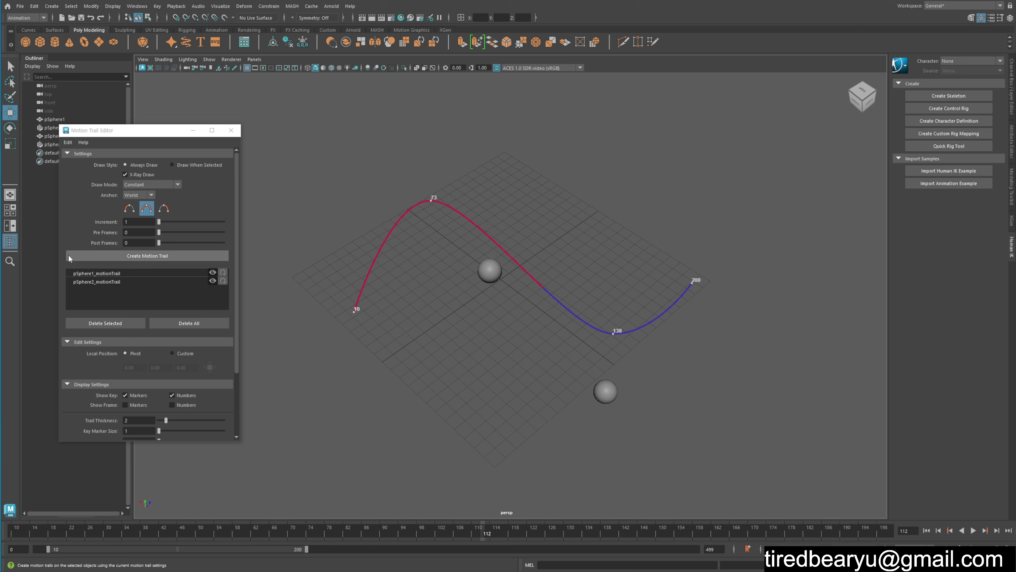
# Step: Select the pSphere2 trail and review its anchor and draw mode options
pyautogui.click(96, 282)
pyautogui.click(149, 196)
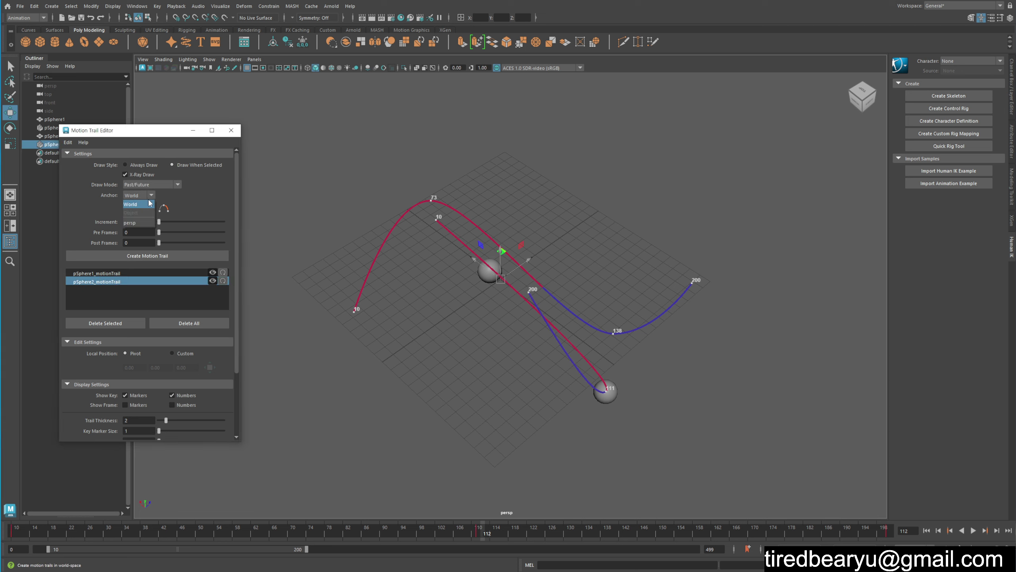
pyautogui.click(135, 198)
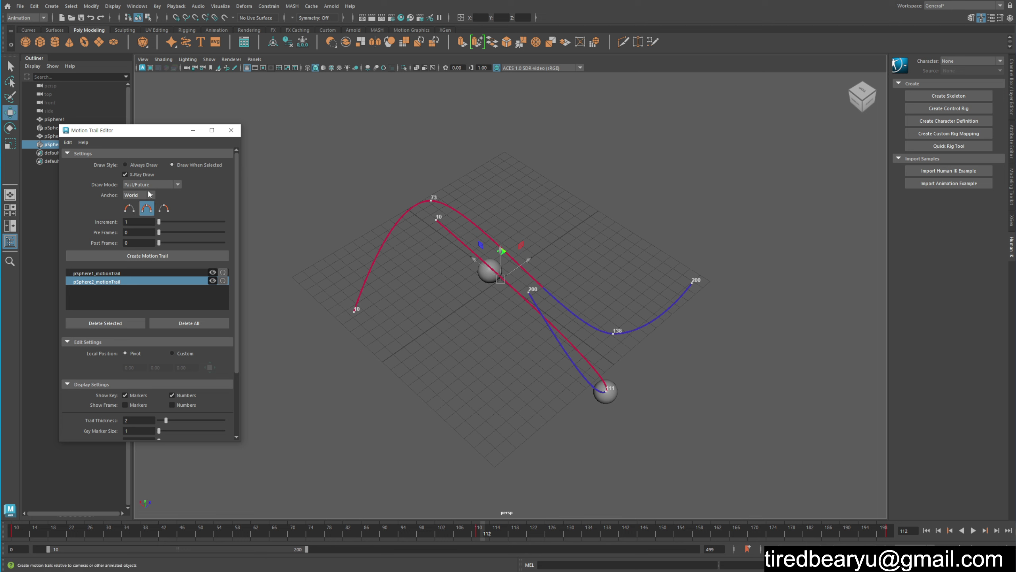
pyautogui.click(151, 185)
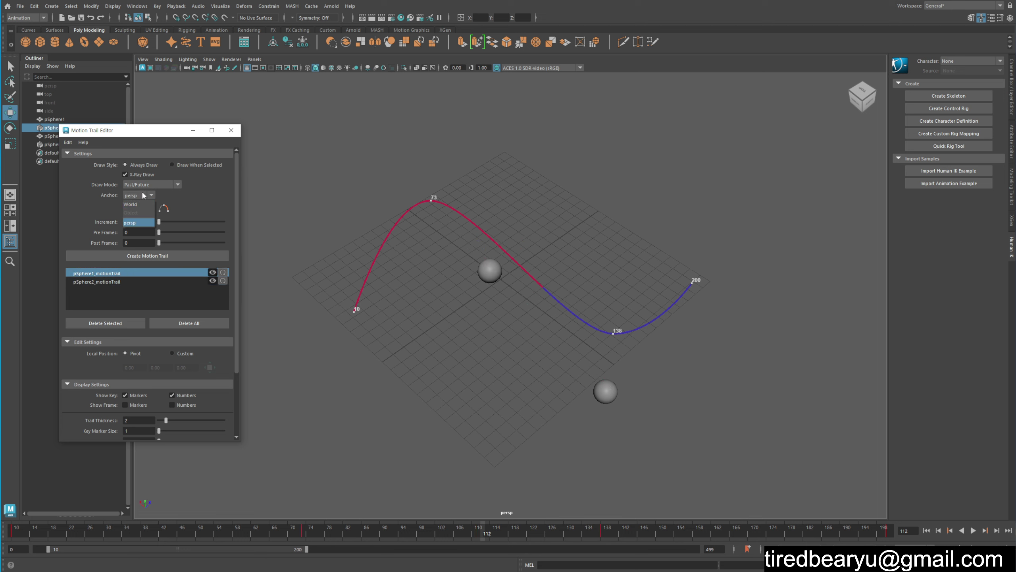
pyautogui.keyDown('alt'); pyautogui.moveTo(555, 226); pyautogui.dragTo(492, 216); pyautogui.keyUp('alt')
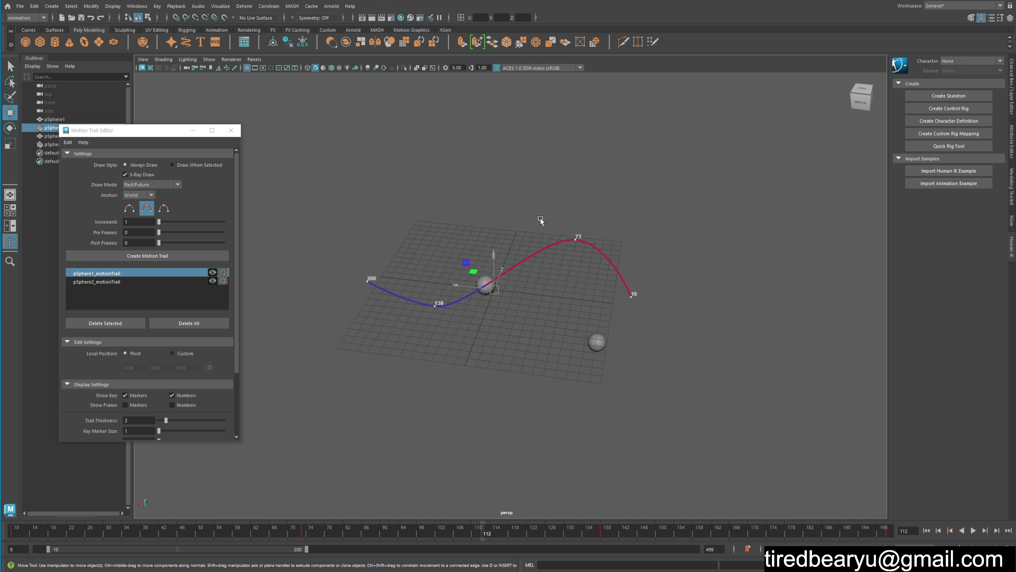
pyautogui.click(137, 6)
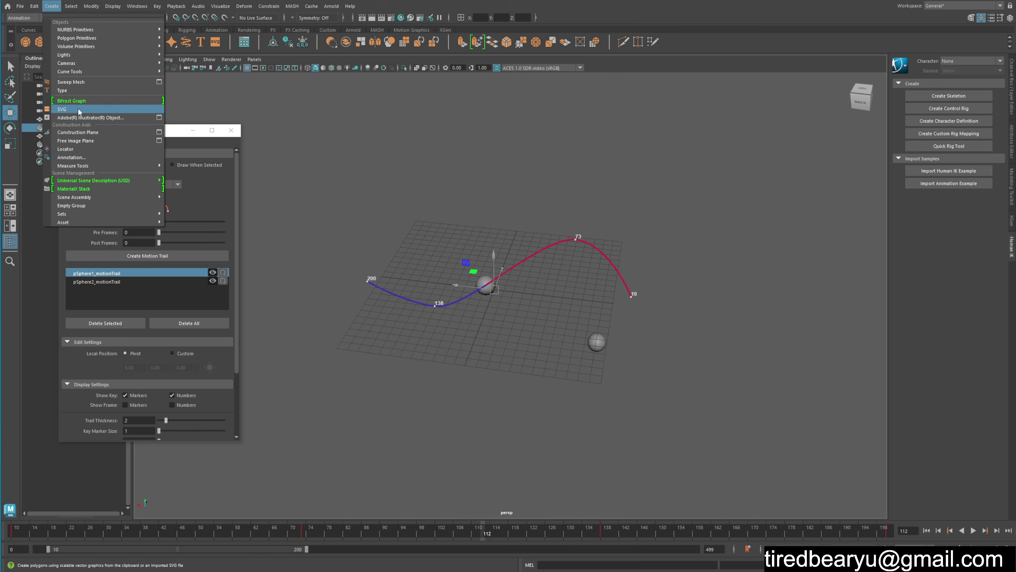
# Step: Create camera1 and view the scene through it in the viewport
pyautogui.moveTo(66, 63)
pyautogui.click(188, 67)
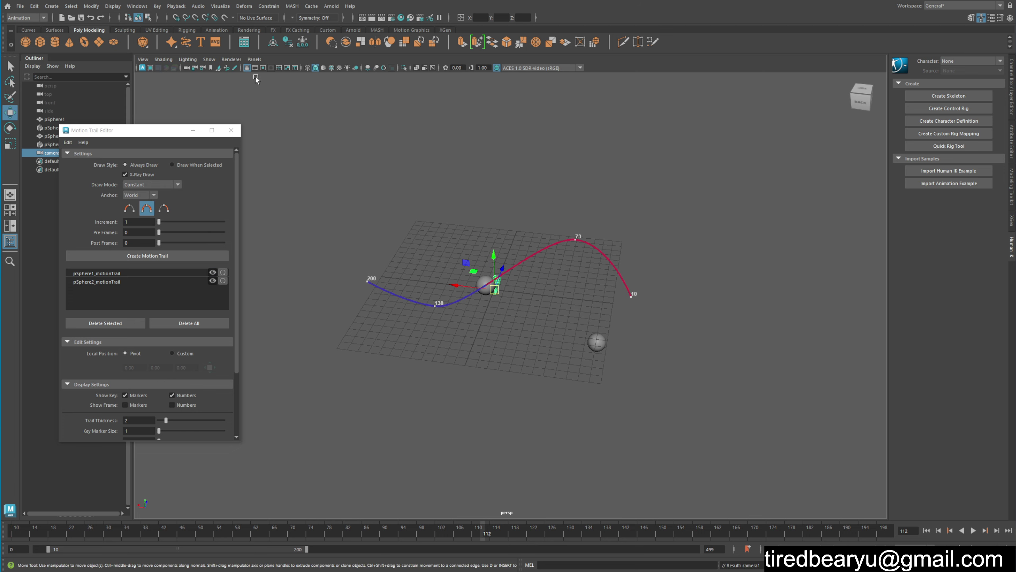
pyautogui.click(254, 60)
pyautogui.click(351, 68)
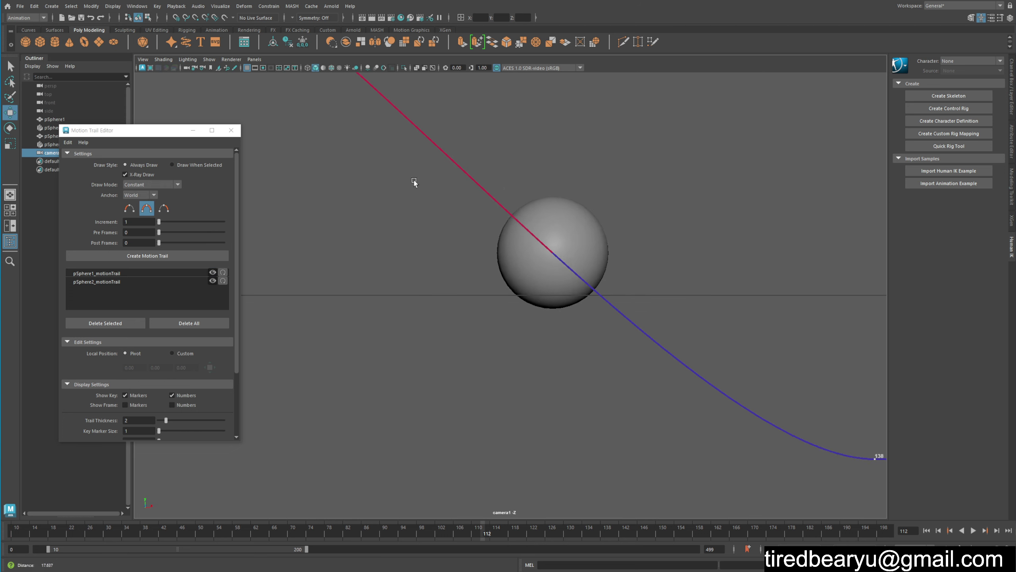
pyautogui.scroll(-5, 623, 285)
pyautogui.scroll(-3, 623, 284)
# Step: Play the animation, select the pSphere1 motion trail, and return to frame 10
pyautogui.hotkey('alt', 'v')
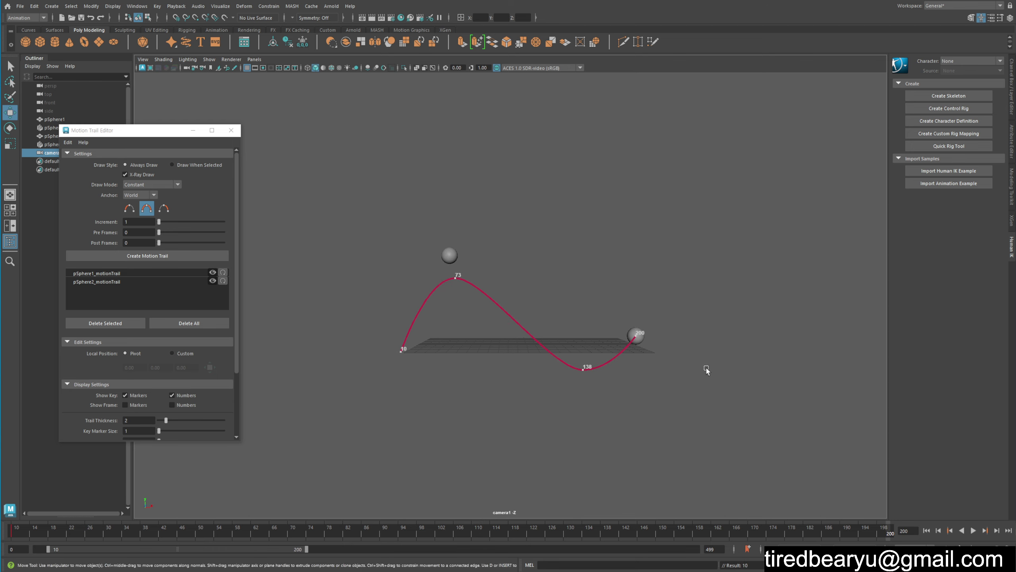
pyautogui.moveTo(703, 370)
pyautogui.keyDown('alt'); pyautogui.mouseDown()
pyautogui.moveTo(474, 356)
pyautogui.moveTo(573, 433)
pyautogui.mouseUp(); pyautogui.keyUp('alt')
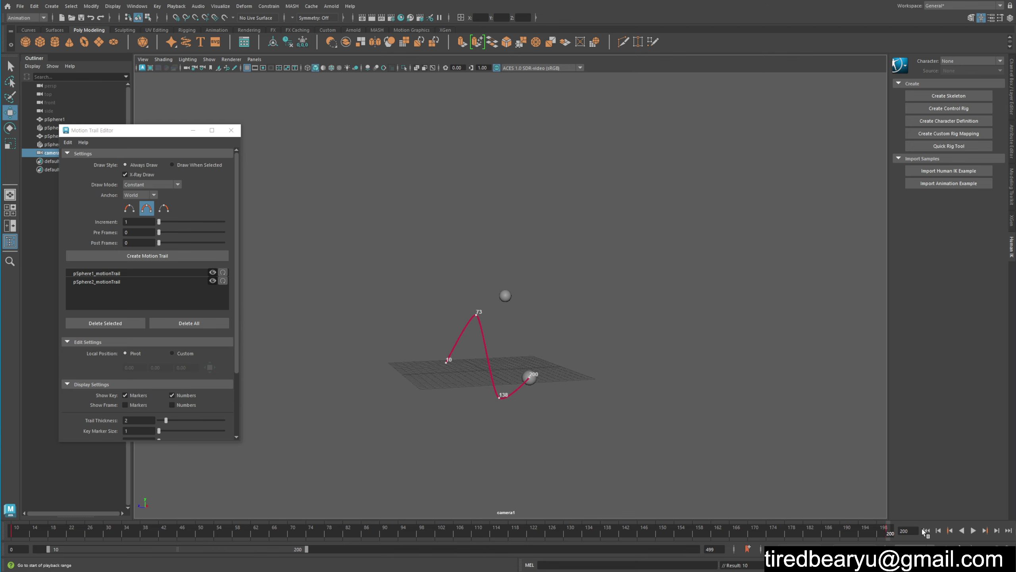
pyautogui.hotkey('alt', 'v')
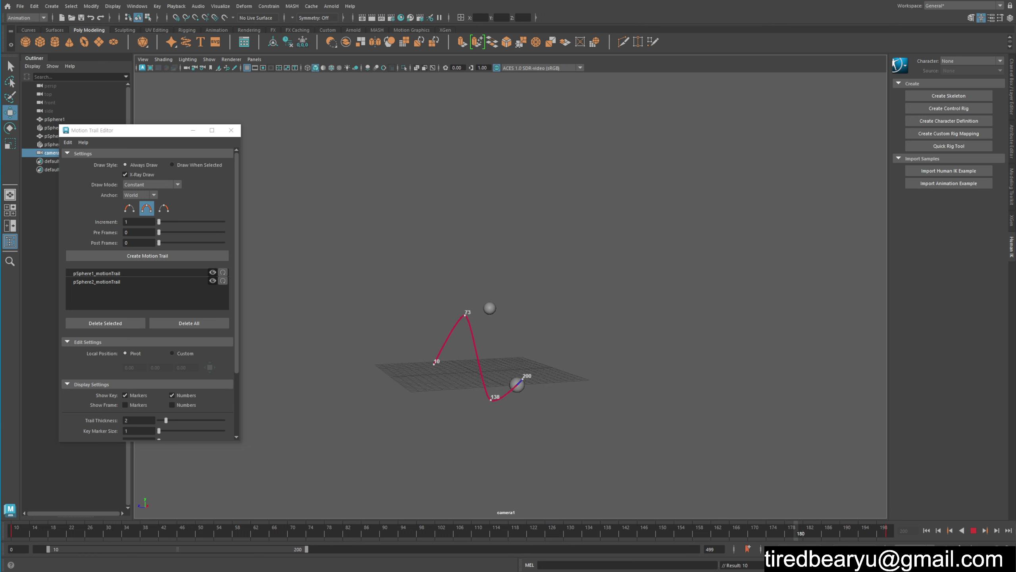
pyautogui.hotkey('alt', 'v')
pyautogui.click(526, 322)
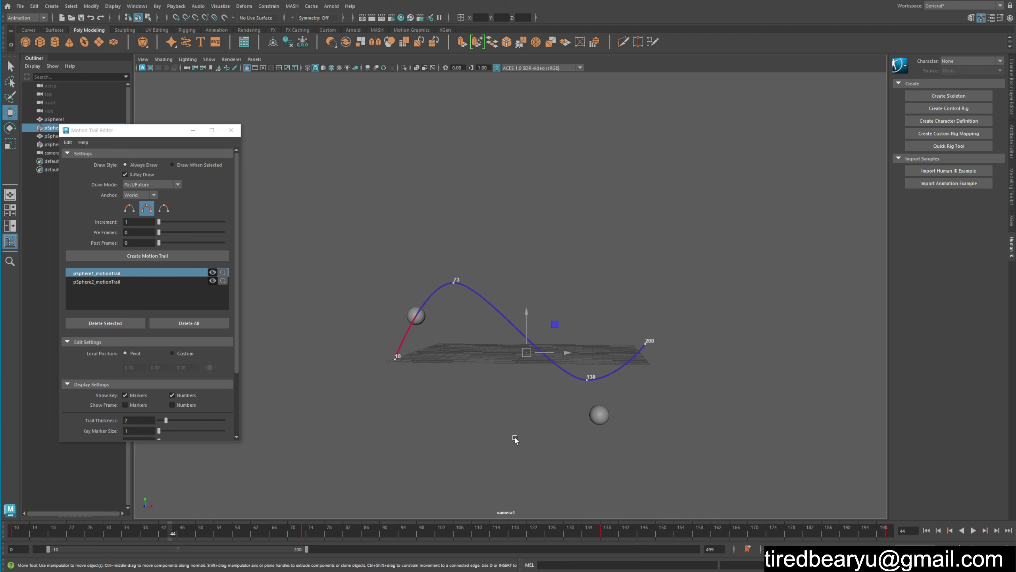
pyautogui.hotkey('alt', 'v')
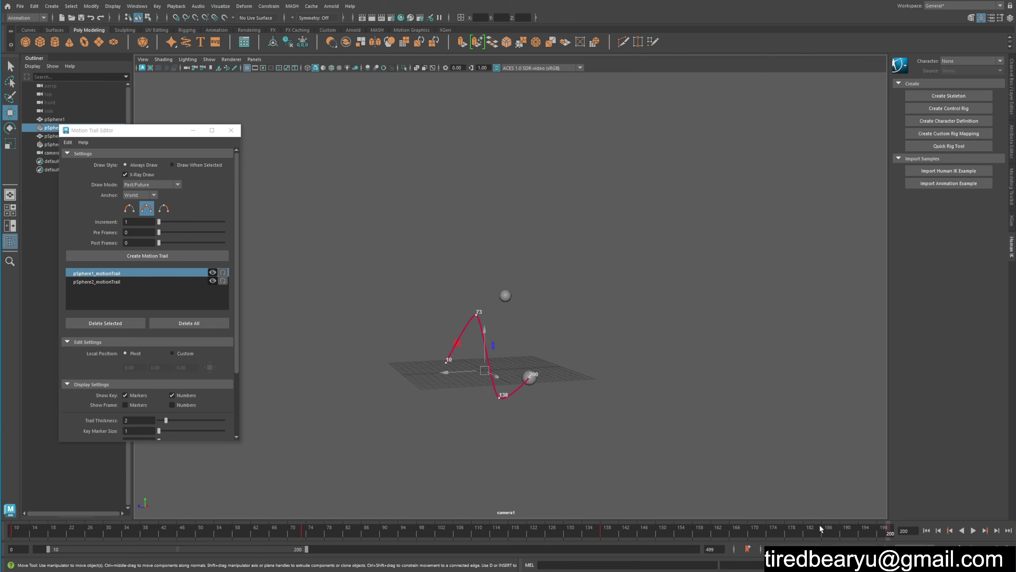
pyautogui.hotkey('alt', 'shift', 'v')
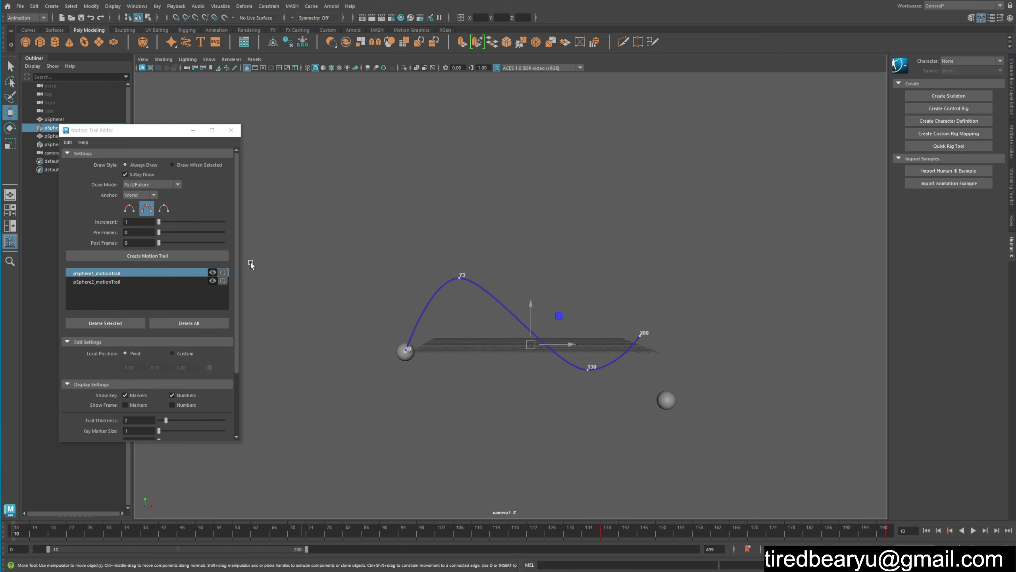
pyautogui.click(140, 196)
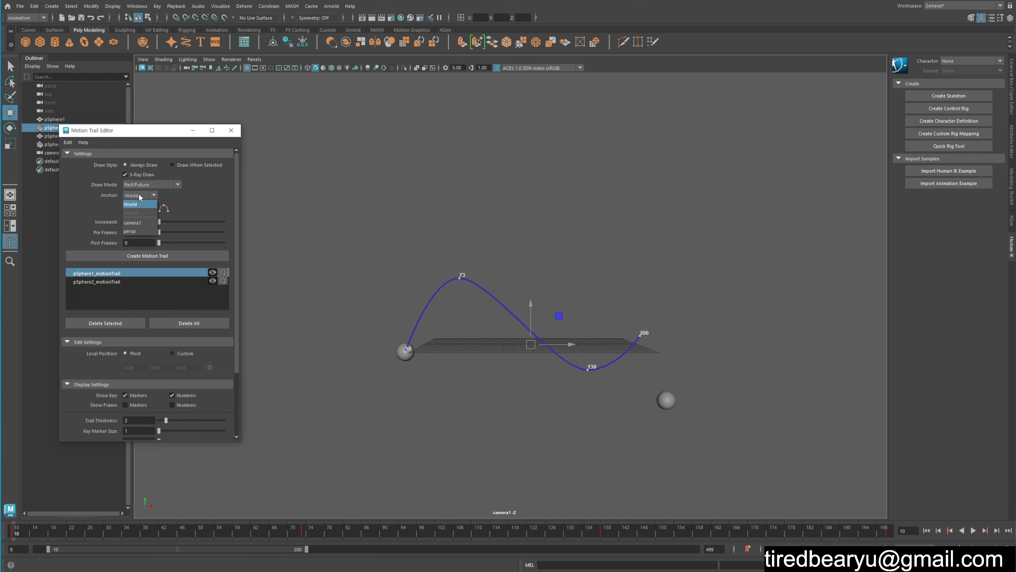
# Step: Anchor the pSphere1 trail to camera1, play, then scrub to frame 102
pyautogui.click(145, 223)
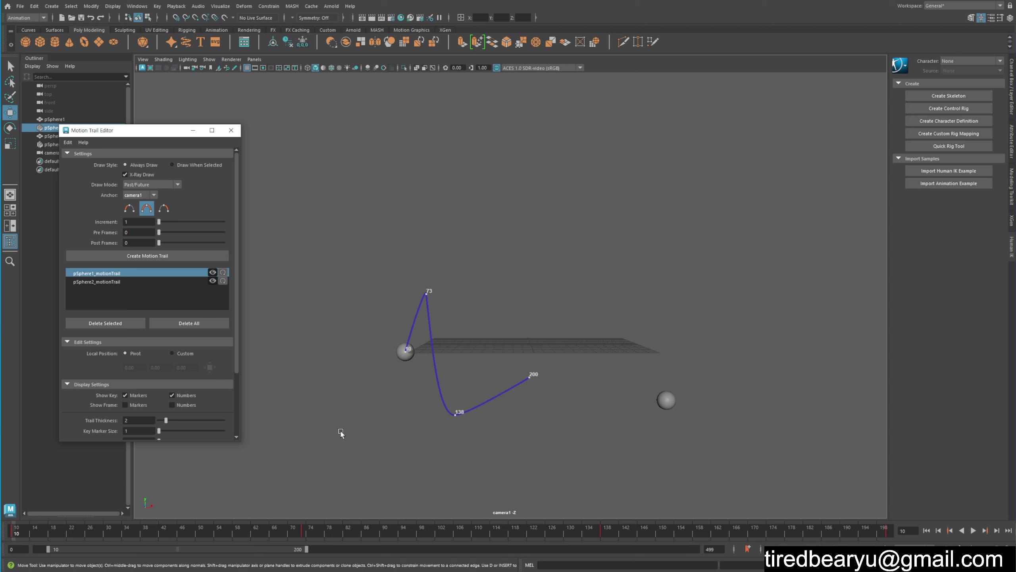
pyautogui.hotkey('alt', 'v')
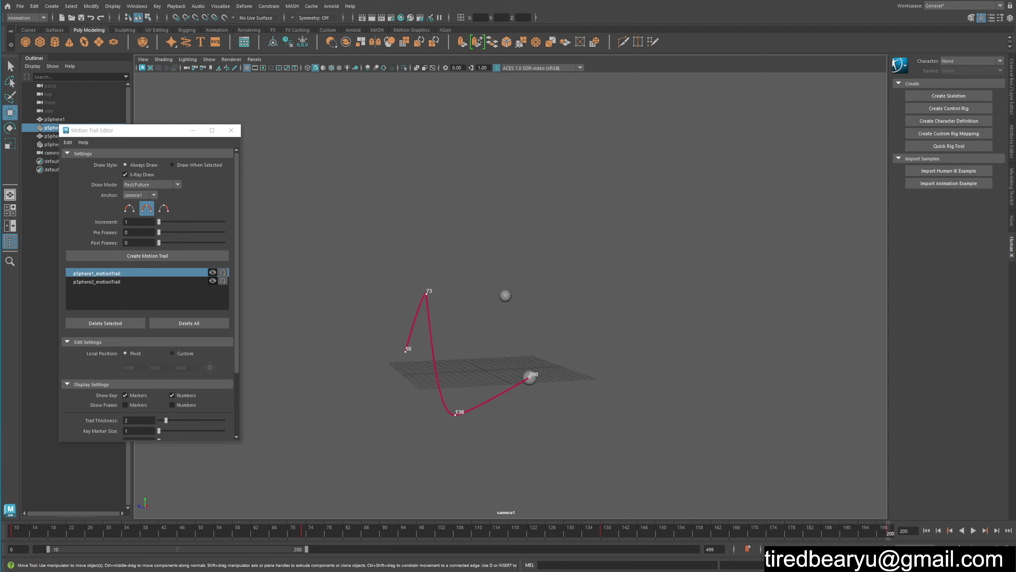
pyautogui.moveTo(863, 532); pyautogui.dragTo(437, 532)
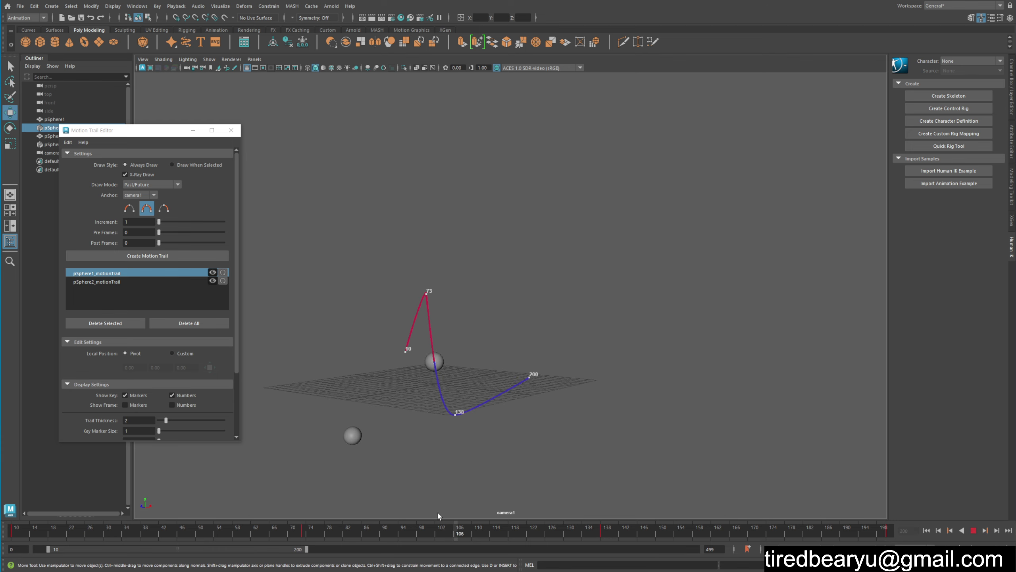
pyautogui.click(154, 196)
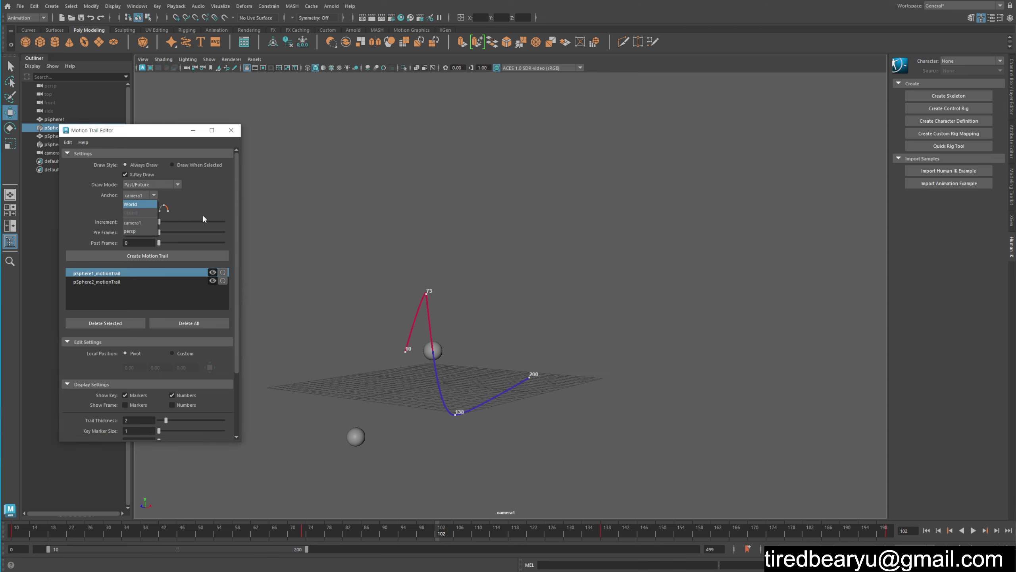
# Step: Set the trail anchor back to World and add a new polygon sphere moved left on X
pyautogui.press('Return')
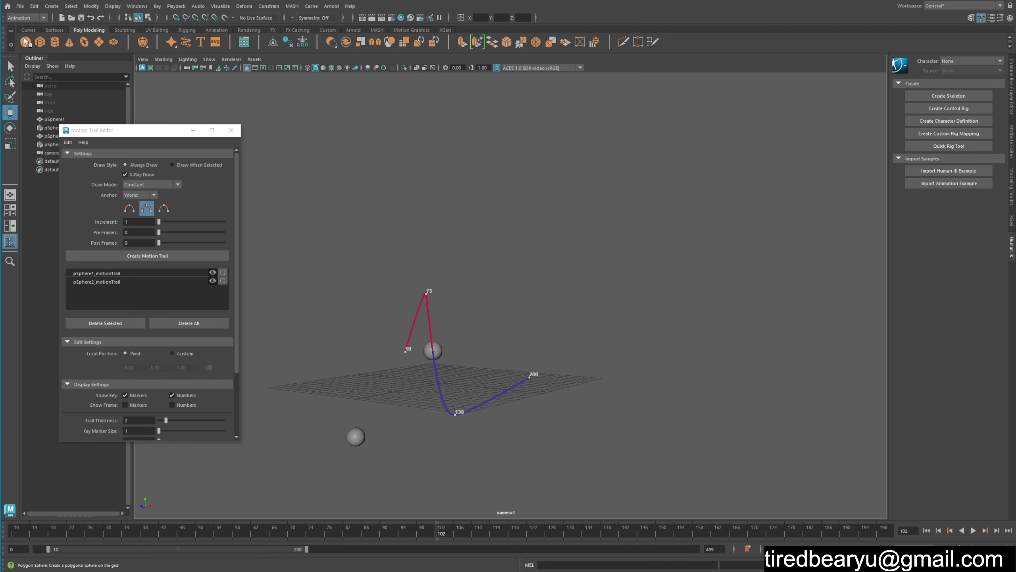
pyautogui.press('g')
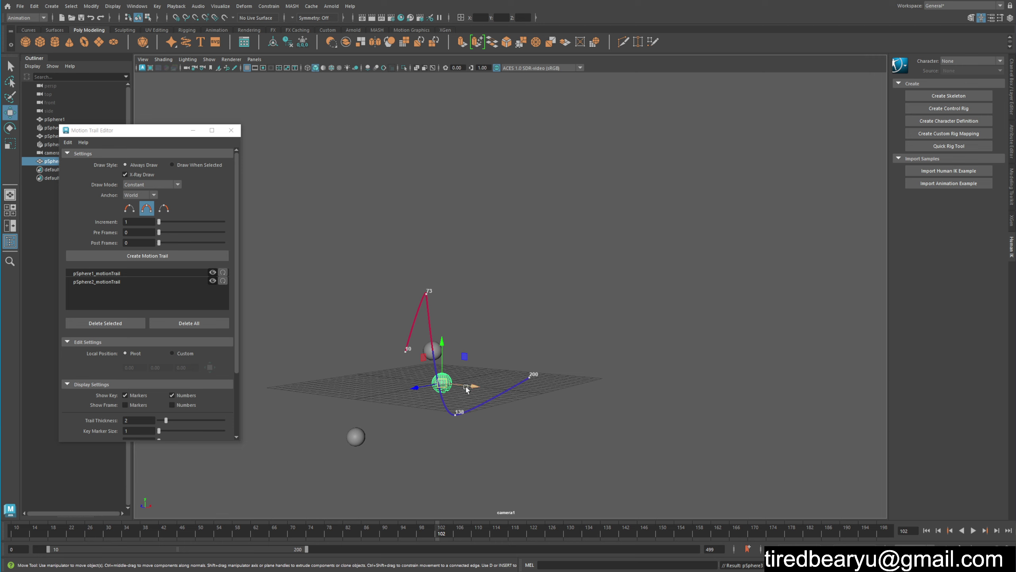
pyautogui.moveTo(466, 384); pyautogui.dragTo(355, 361)
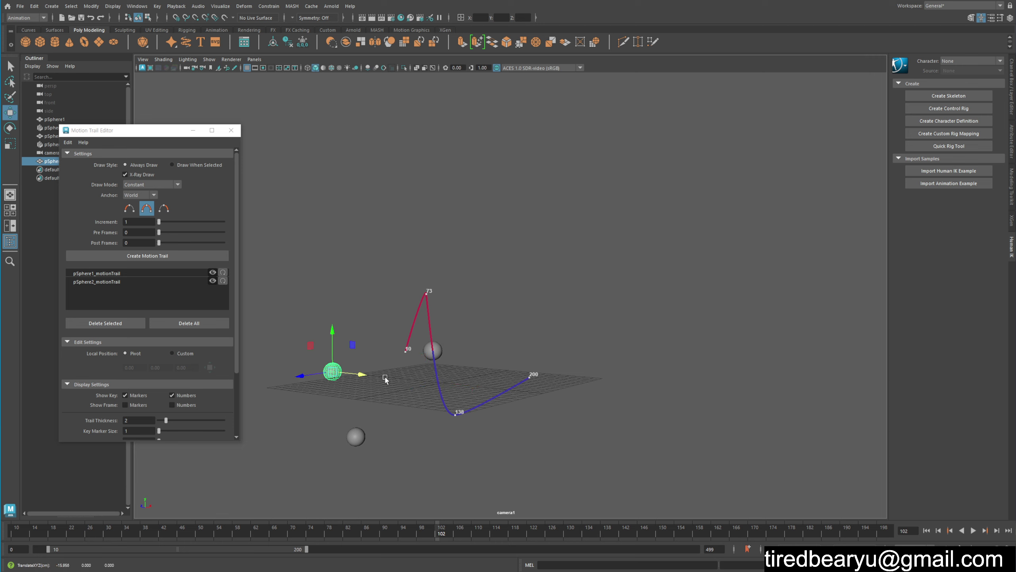
# Step: Duplicate the new sphere, shift the copy right along X, and select both spheres
pyautogui.hotkey('ctrl', 'd')
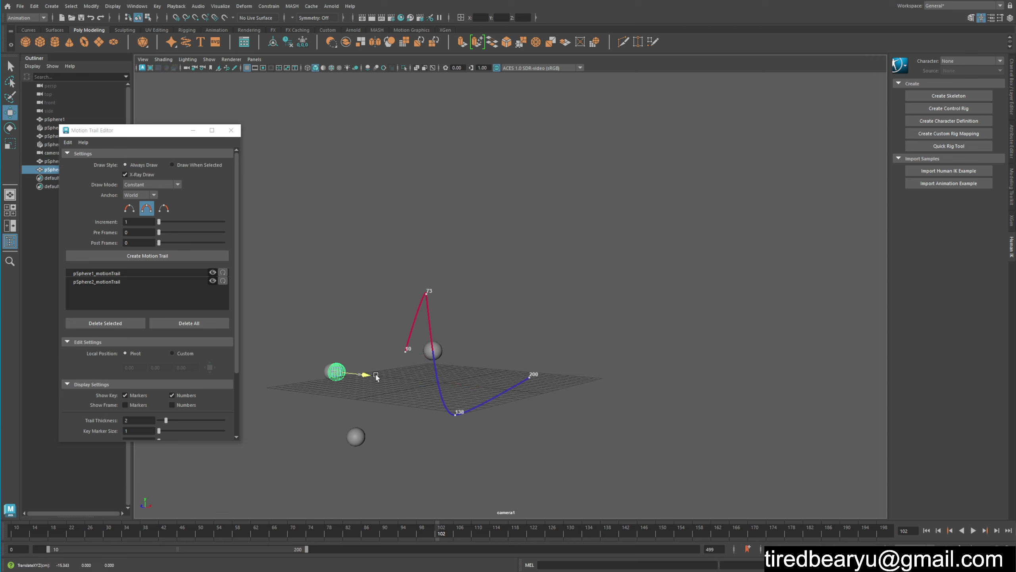
pyautogui.moveTo(365, 377); pyautogui.dragTo(423, 410)
pyautogui.keyDown('shift'); pyautogui.moveTo(348, 398); pyautogui.dragTo(291, 358); pyautogui.keyUp('shift')
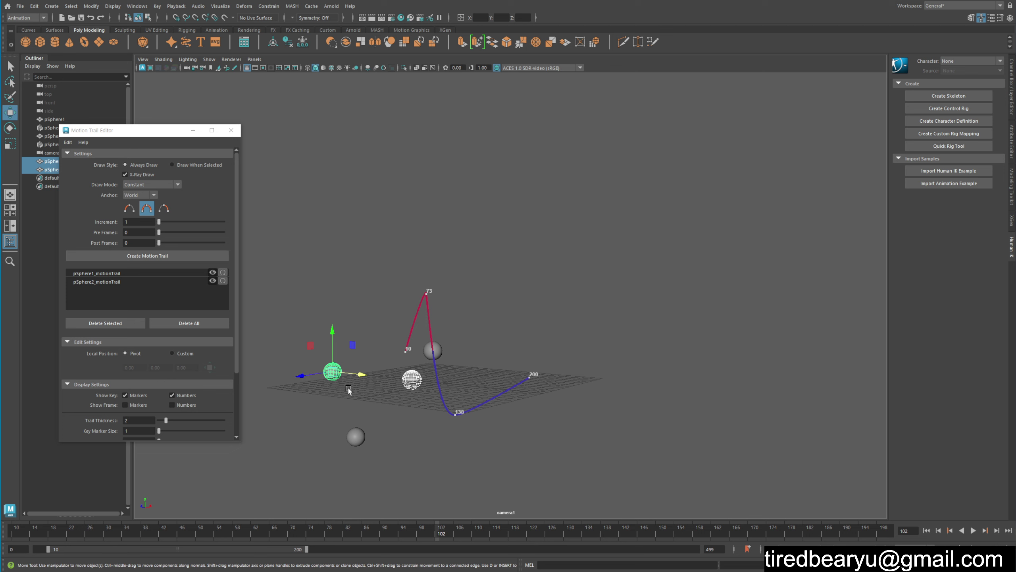
# Step: Anchor new trails to Object and create pSphere4_motionTrail for the selected spheres
pyautogui.click(140, 195)
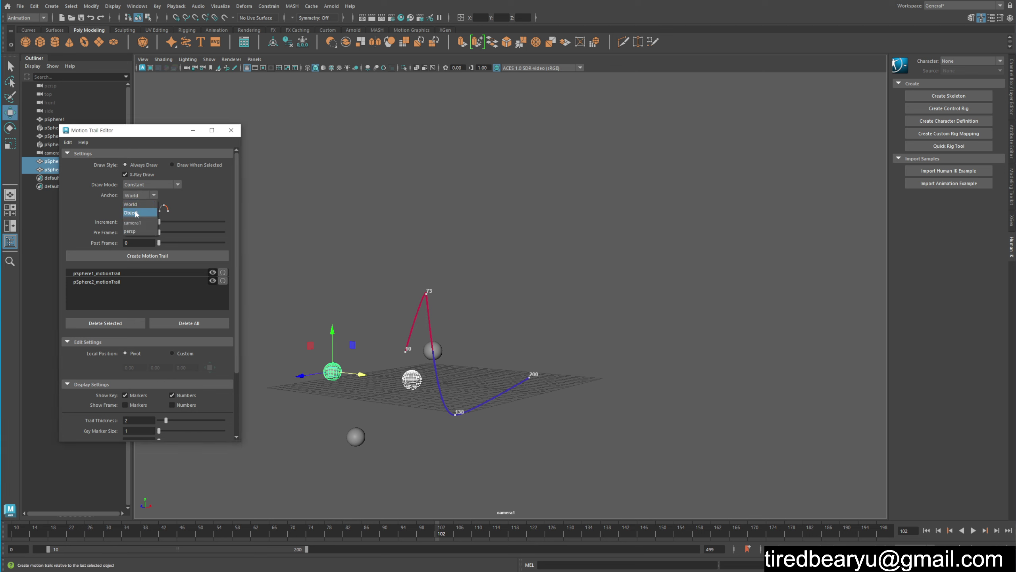
pyautogui.click(136, 217)
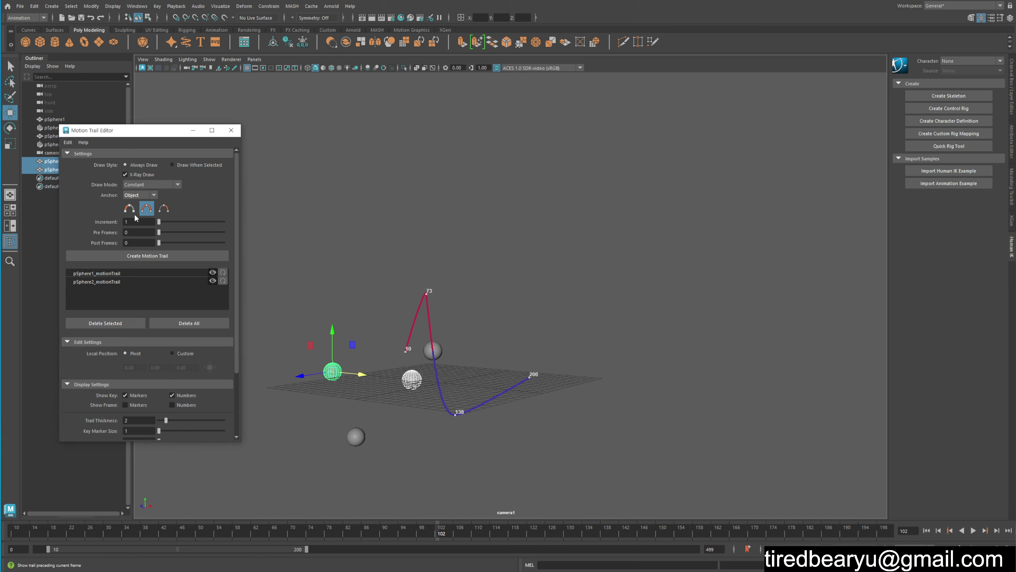
pyautogui.click(146, 255)
# Step: Select the middle sphere and play back the animation to check the trails
pyautogui.keyDown('shift'); pyautogui.click(413, 382); pyautogui.keyUp('shift')
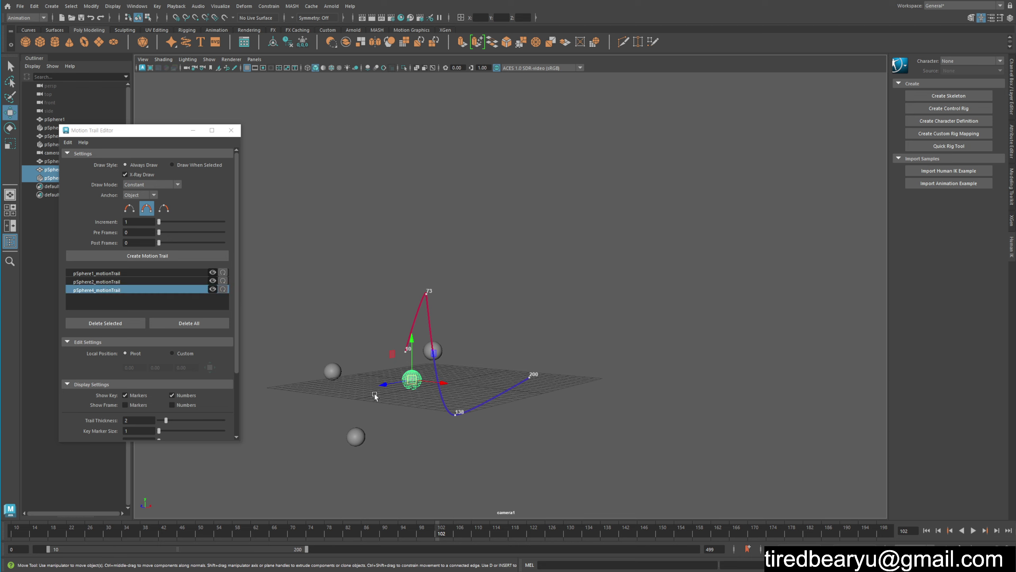
pyautogui.hotkey('alt', 'v')
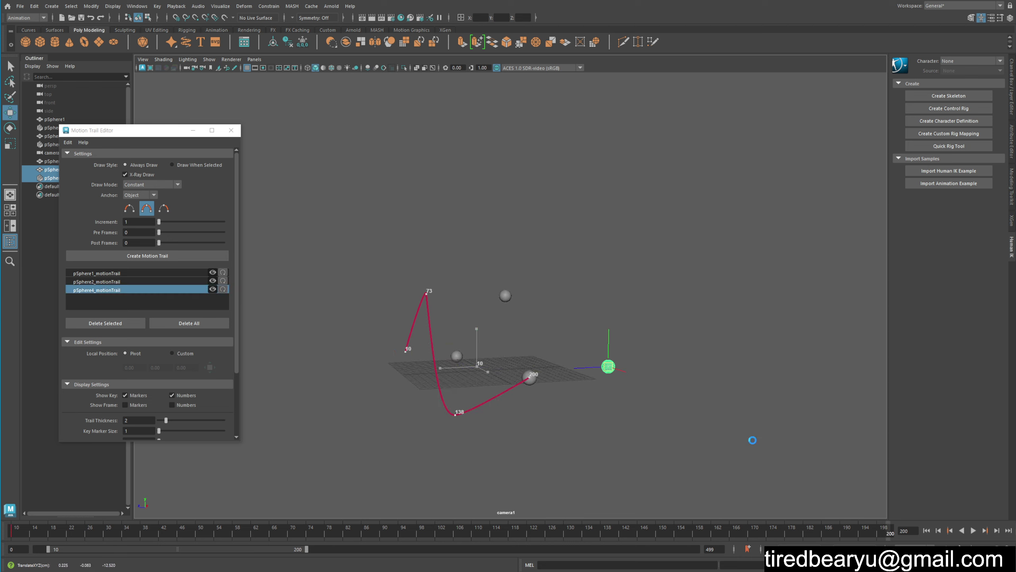
pyautogui.hotkey('alt', 'v')
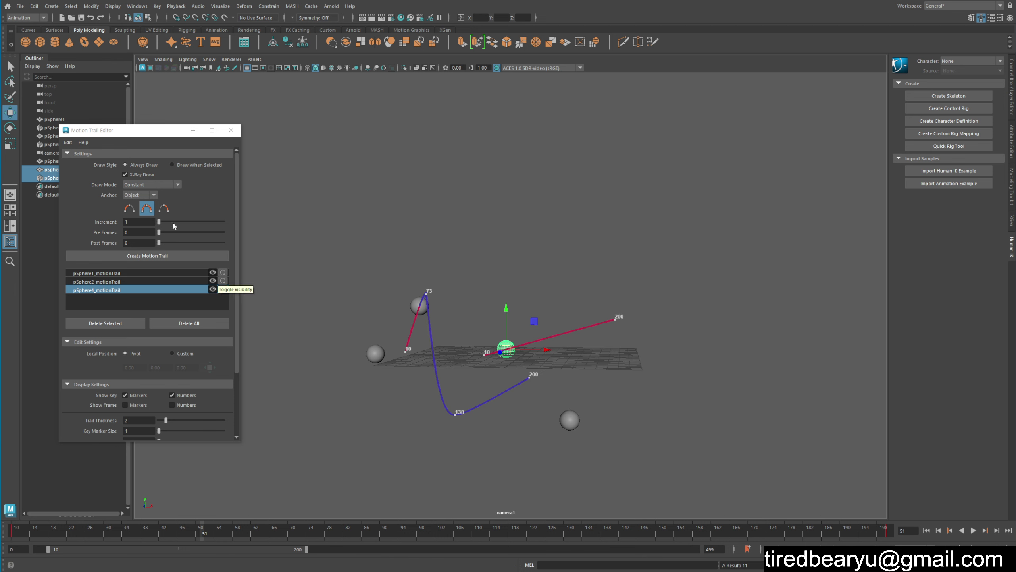
# Step: Stop playback, select pSphere1_motionTrail, and set its anchor back to World
pyautogui.click(132, 273)
pyautogui.click(145, 195)
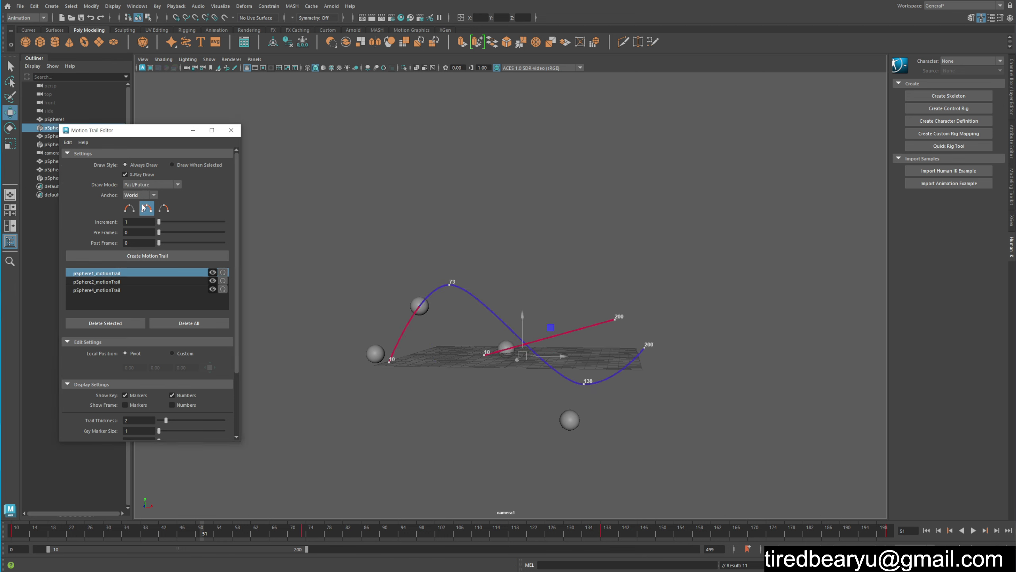
pyautogui.keyDown('alt'); pyautogui.moveTo(520, 317); pyautogui.dragTo(558, 327); pyautogui.keyUp('alt')
# Step: Move the start sphere up and right at frame 200, then scrub to frame 50
pyautogui.click(382, 379)
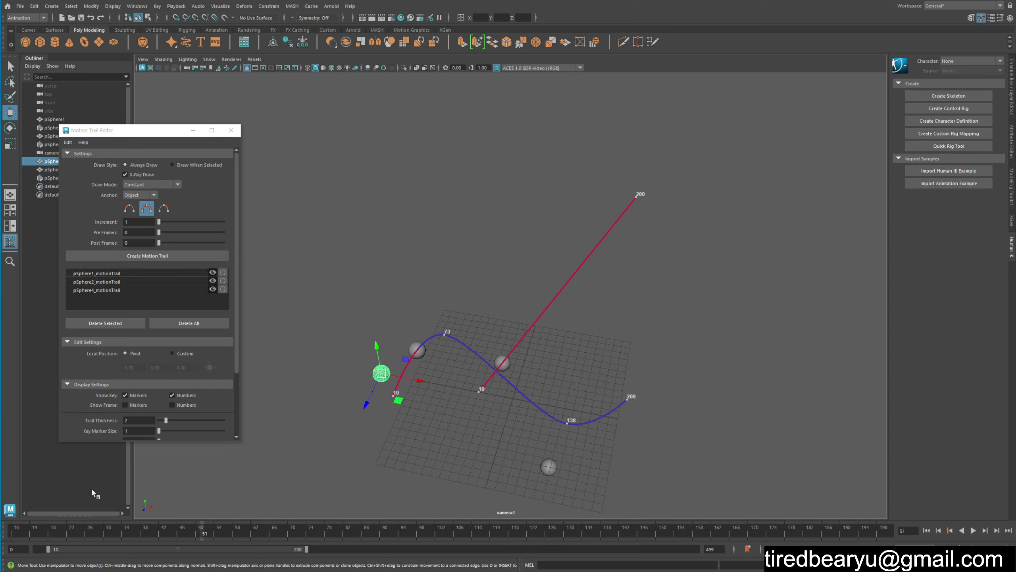
pyautogui.hotkey('shift', 'alt', 'v')
pyautogui.press('.')
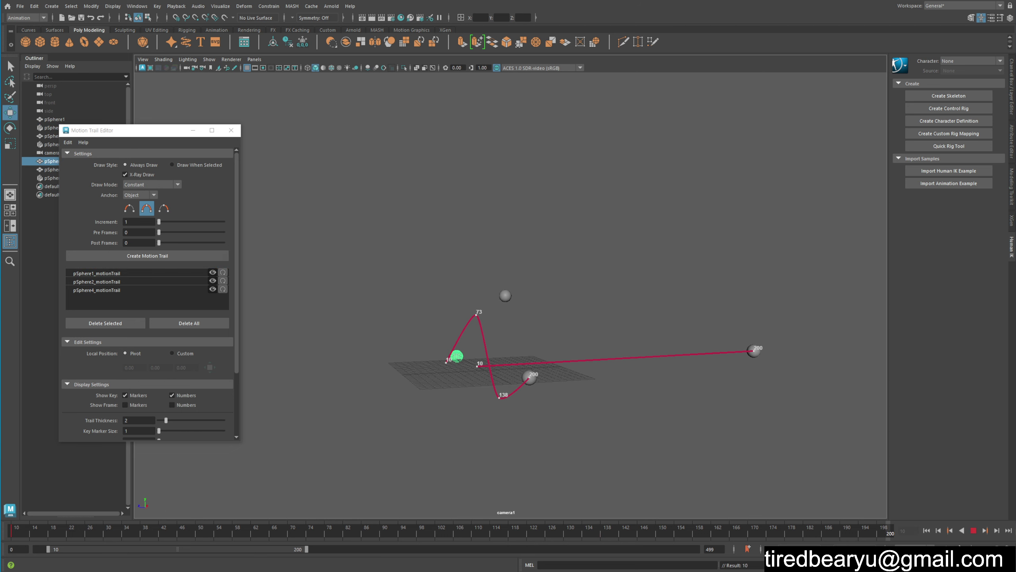
pyautogui.moveTo(603, 481); pyautogui.dragTo(678, 415, button='middle')
pyautogui.keyDown('alt'); pyautogui.moveTo(600, 413); pyautogui.dragTo(521, 479); pyautogui.keyUp('alt')
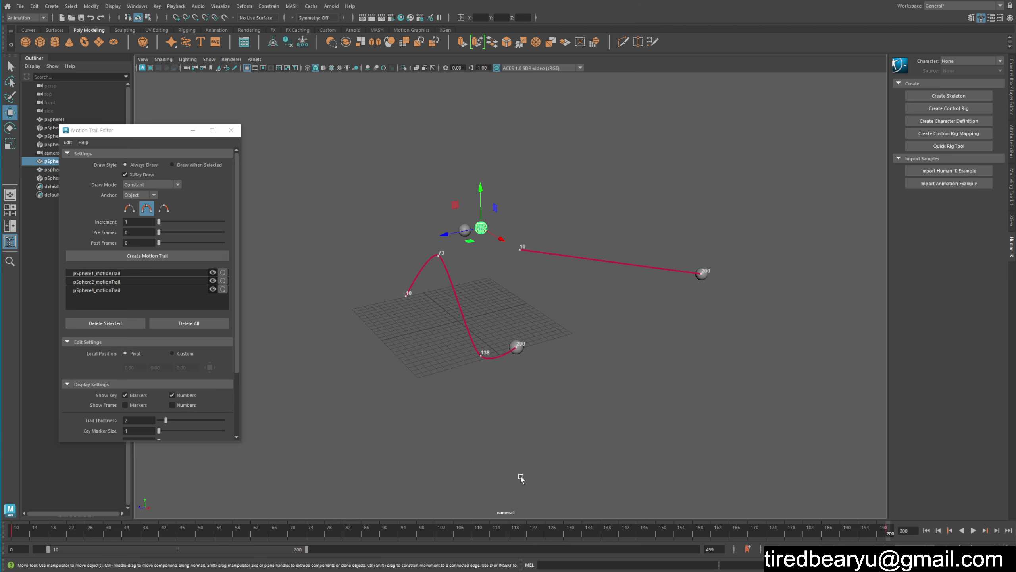
pyautogui.moveTo(357, 533); pyautogui.dragTo(198, 532)
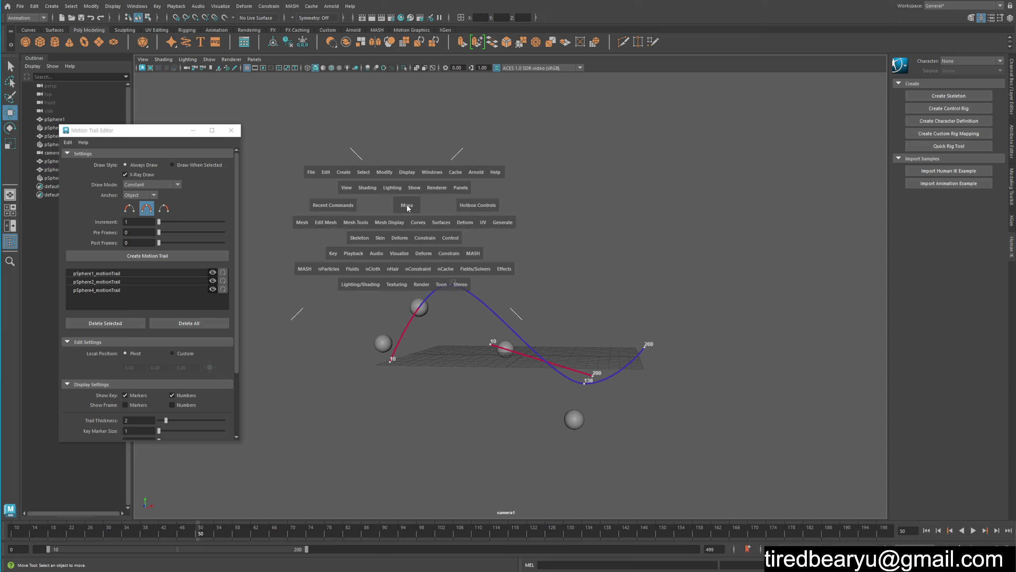
# Step: View the three motion trails through the persp camera and play back the animation
pyautogui.press('space')
pyautogui.keyDown('alt'); pyautogui.moveTo(407, 194); pyautogui.dragTo(370, 268); pyautogui.keyUp('alt')
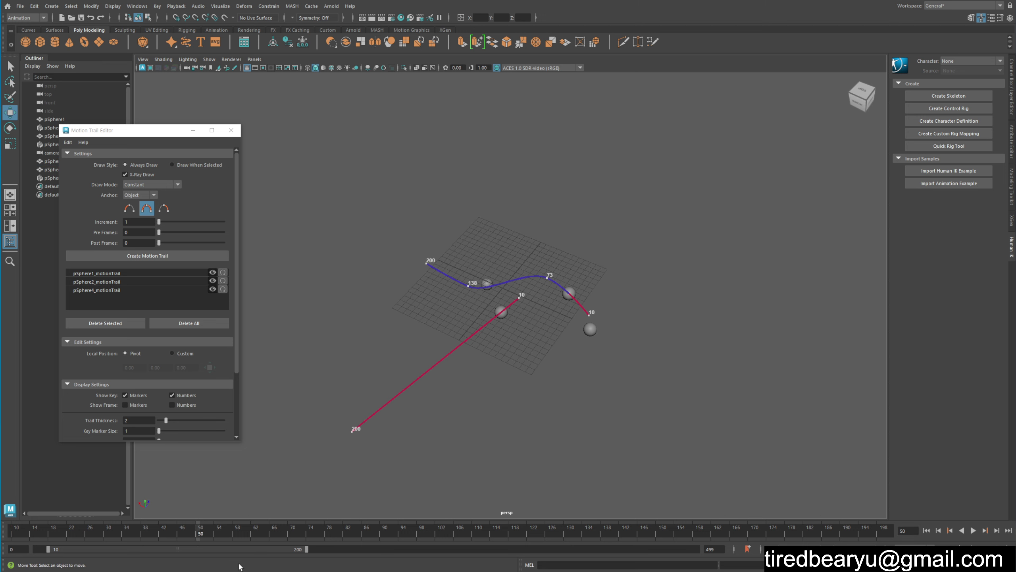
pyautogui.hotkey('alt', 'v')
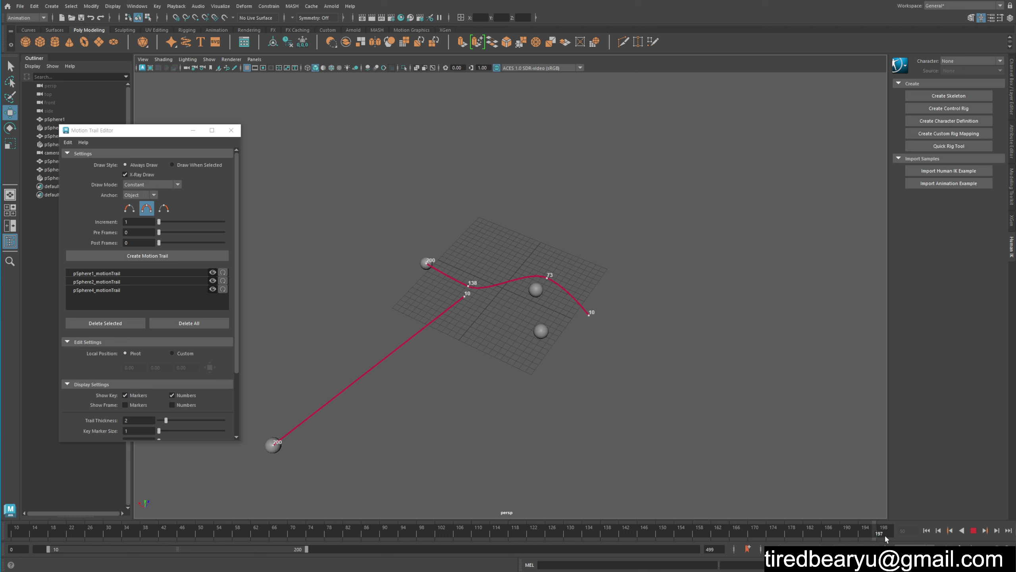
pyautogui.hotkey('alt', 'v')
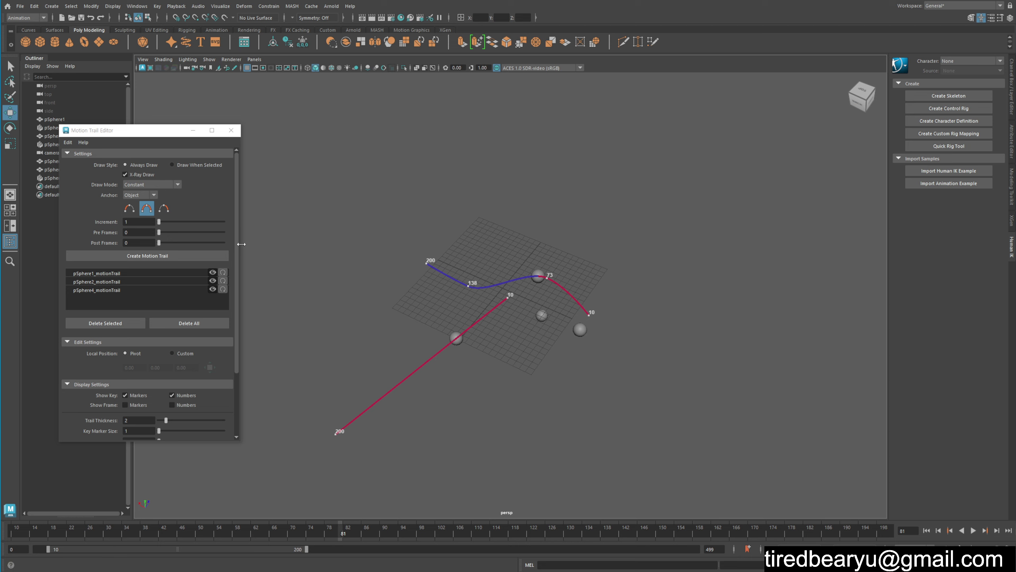
pyautogui.keyDown('alt'); pyautogui.moveTo(590, 280); pyautogui.dragTo(551, 369); pyautogui.keyUp('alt')
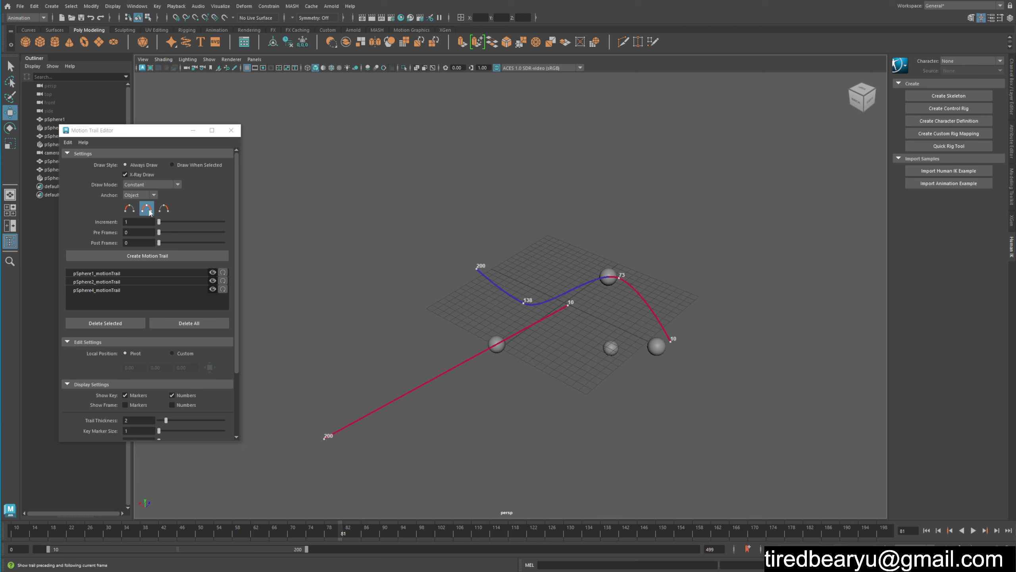
pyautogui.click(164, 209)
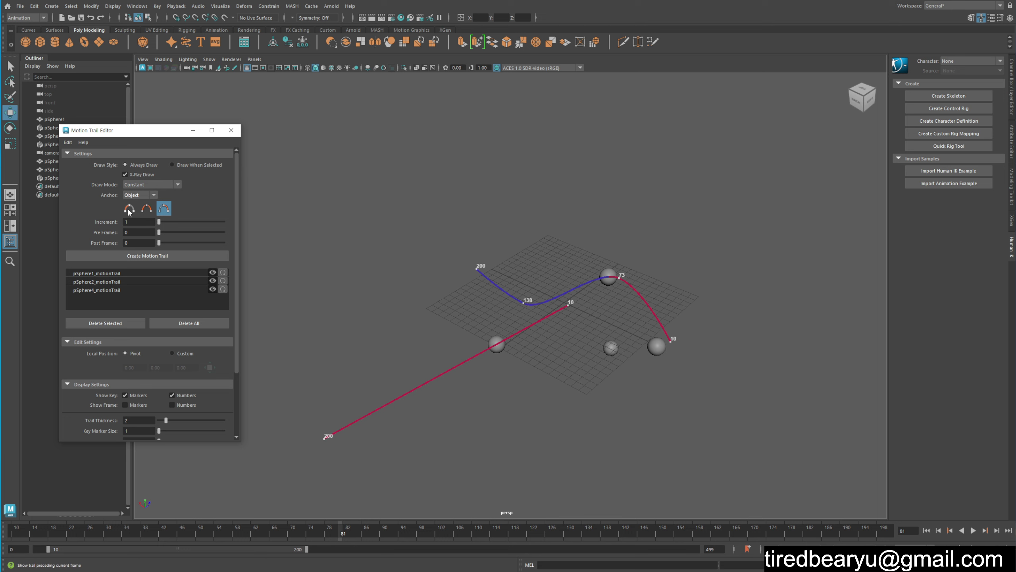
pyautogui.click(146, 208)
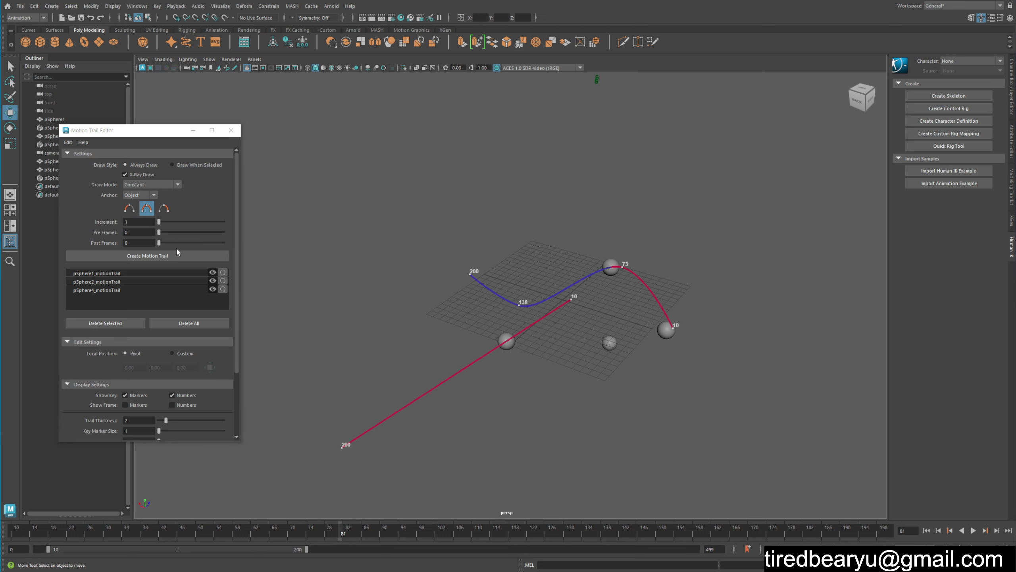
pyautogui.click(176, 273)
pyautogui.keyDown('alt'); pyautogui.moveTo(345, 271); pyautogui.dragTo(410, 165); pyautogui.keyUp('alt')
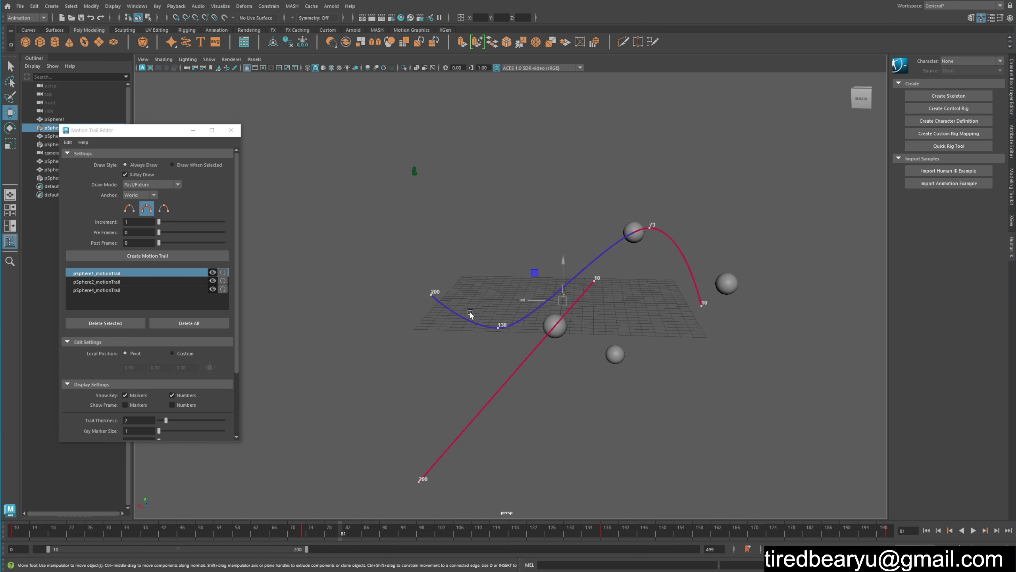
pyautogui.click(129, 208)
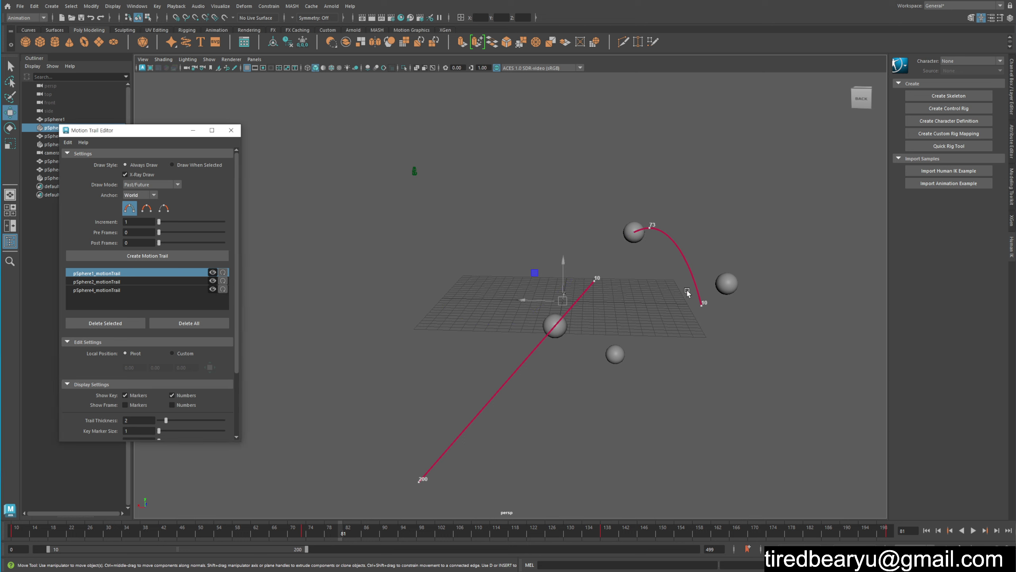
pyautogui.click(163, 208)
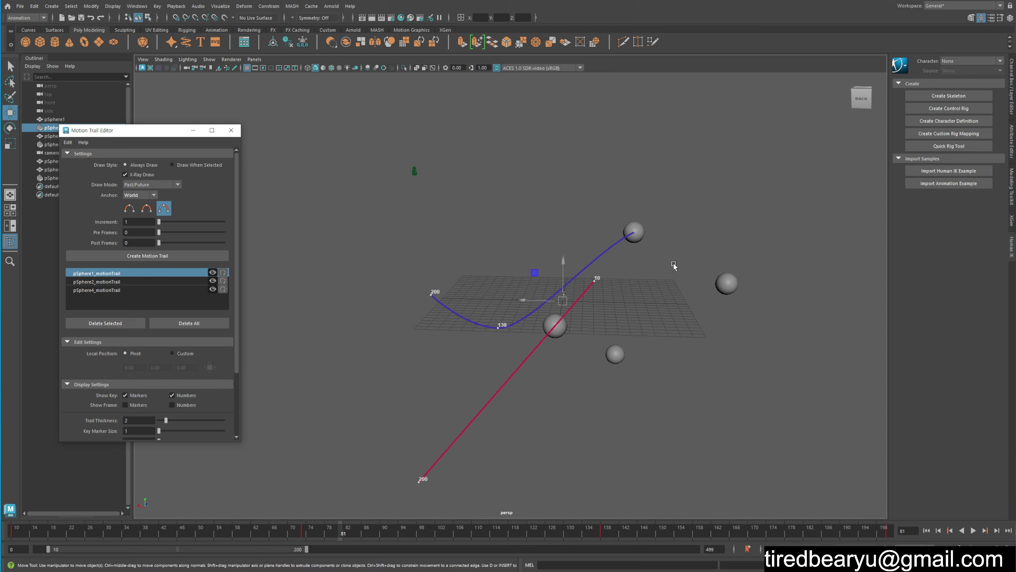
pyautogui.click(145, 211)
pyautogui.keyDown('alt'); pyautogui.moveTo(613, 246); pyautogui.dragTo(560, 244); pyautogui.keyUp('alt')
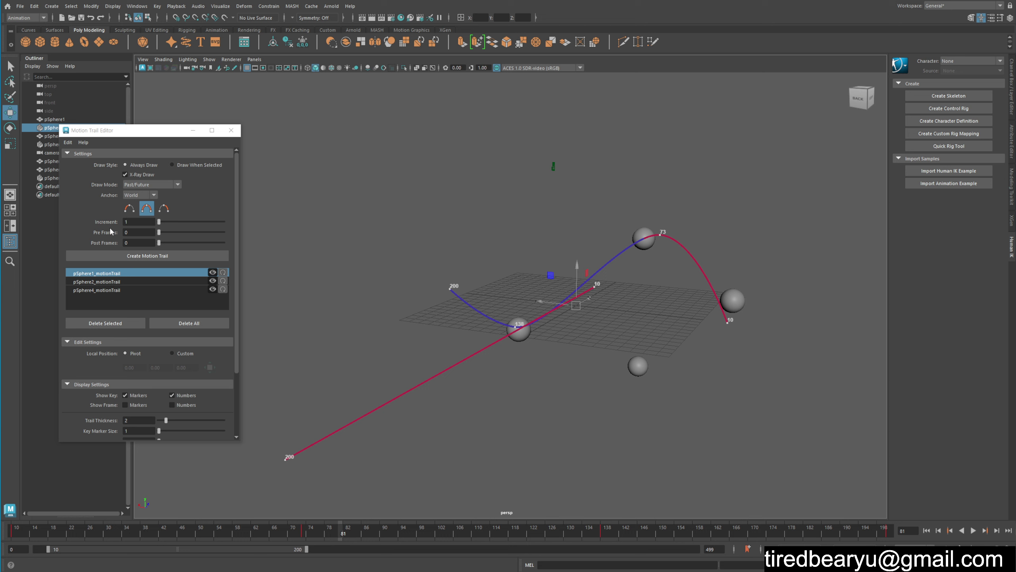
pyautogui.keyDown('alt'); pyautogui.moveTo(467, 212); pyautogui.dragTo(589, 236); pyautogui.keyUp('alt')
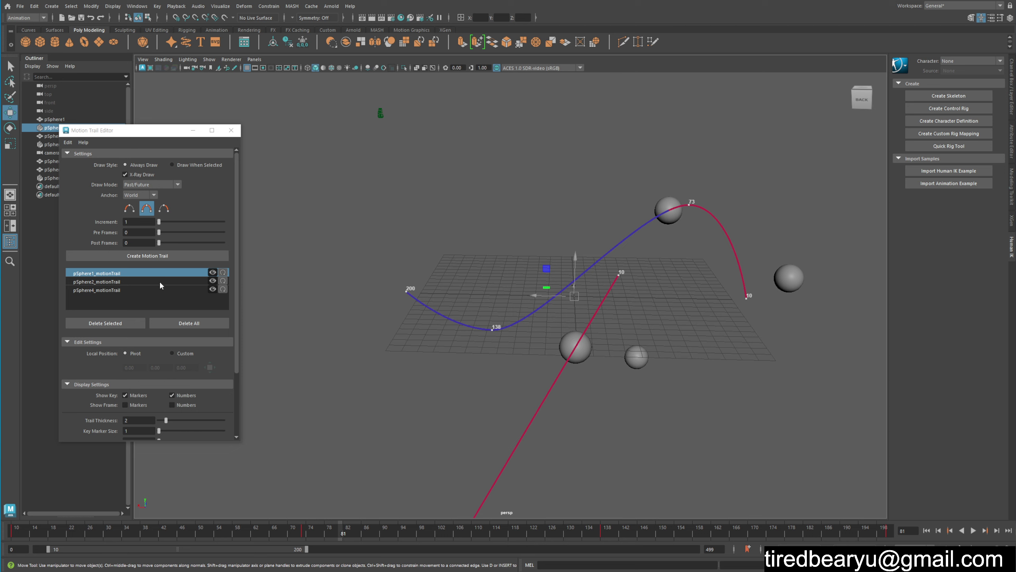
# Step: Raise pSphere1's trail Increment to 10 and scrub back to frame 28 to check it
pyautogui.moveTo(159, 222); pyautogui.dragTo(201, 222)
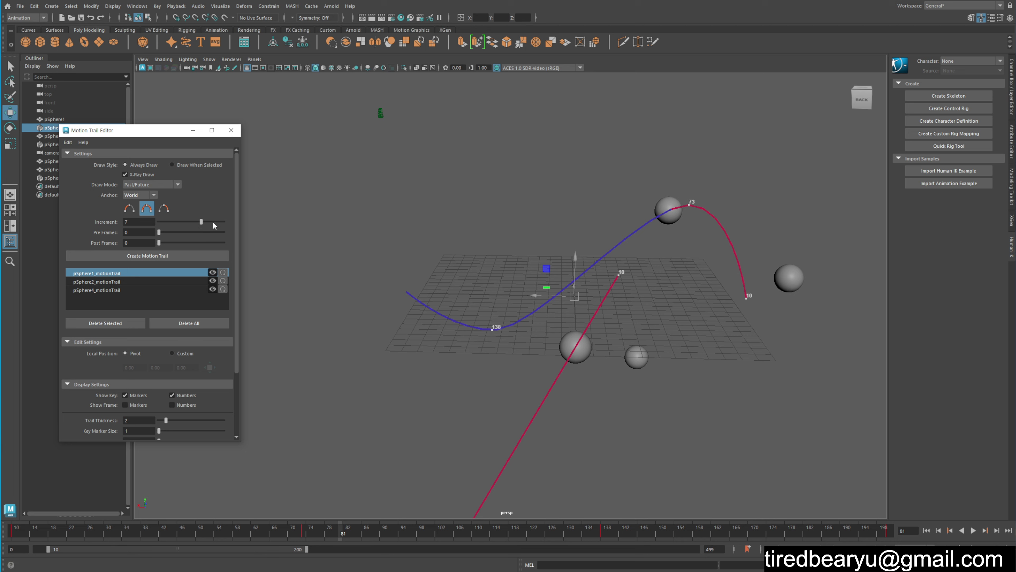
pyautogui.moveTo(213, 223); pyautogui.dragTo(225, 222)
pyautogui.keyDown('alt'); pyautogui.moveTo(646, 296); pyautogui.dragTo(715, 300); pyautogui.keyUp('alt')
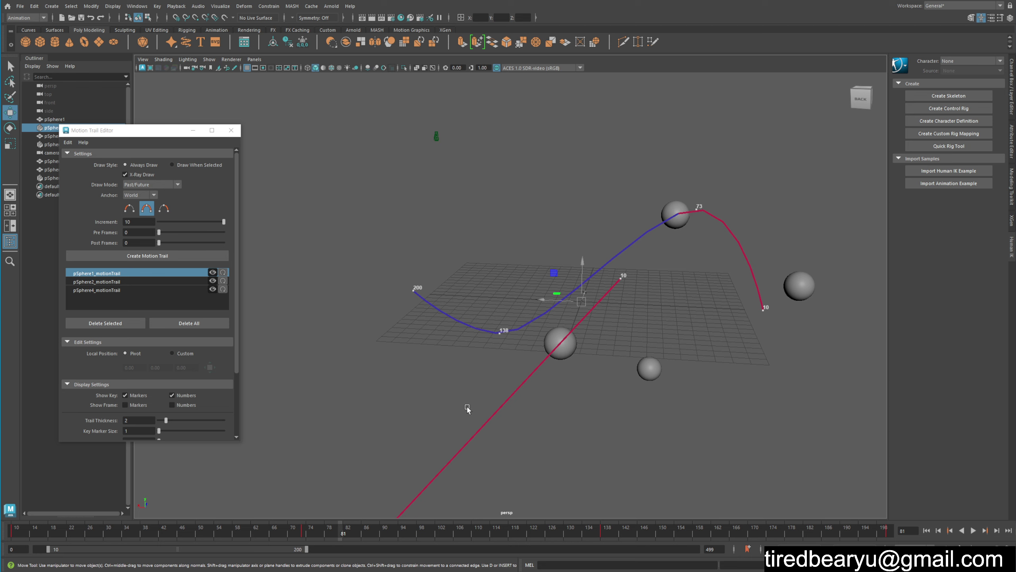
pyautogui.moveTo(124, 533)
pyautogui.mouseDown()
pyautogui.moveTo(99, 532)
pyautogui.moveTo(206, 551)
pyautogui.mouseUp()
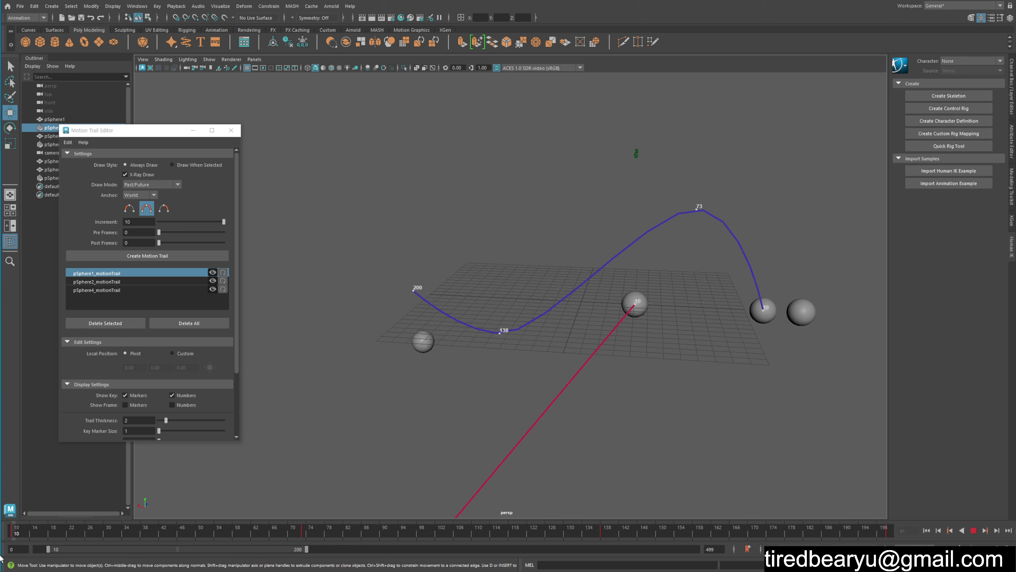
pyautogui.press('Escape')
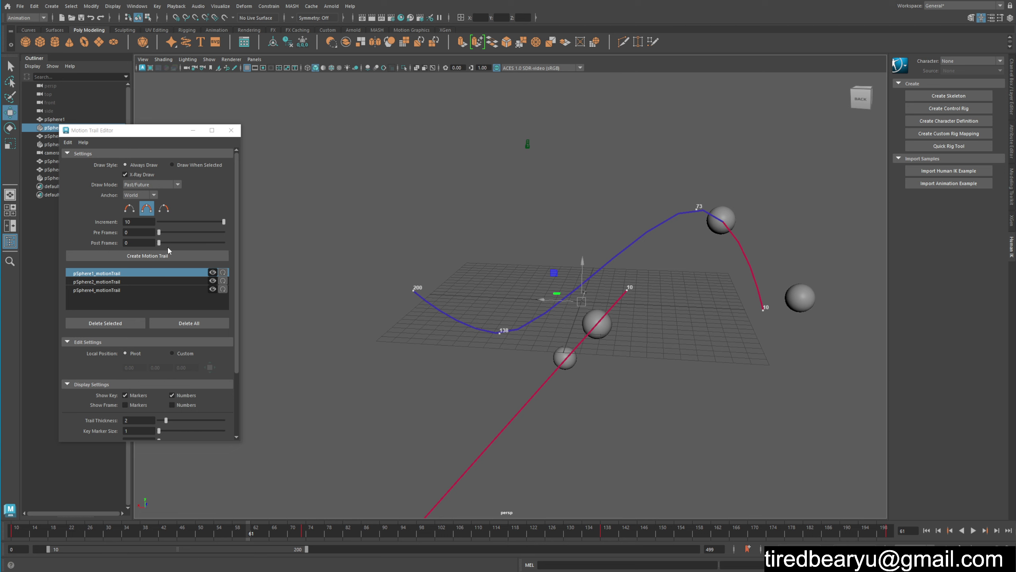
# Step: Set the trail's Pre Frames to 2 and Post Frames to 10, then play back to check
pyautogui.moveTo(167, 233); pyautogui.dragTo(161, 235)
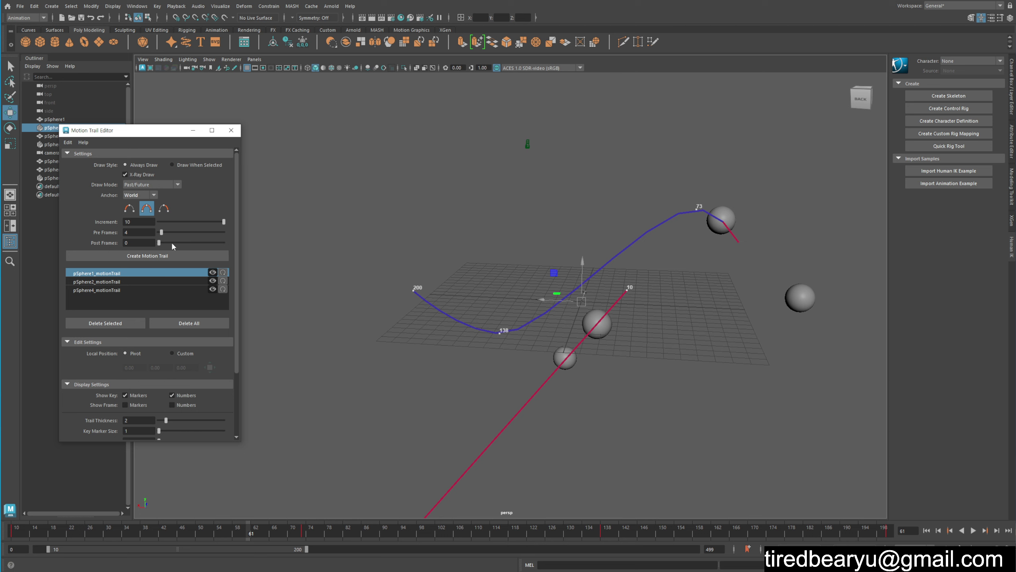
pyautogui.moveTo(166, 246); pyautogui.dragTo(167, 246)
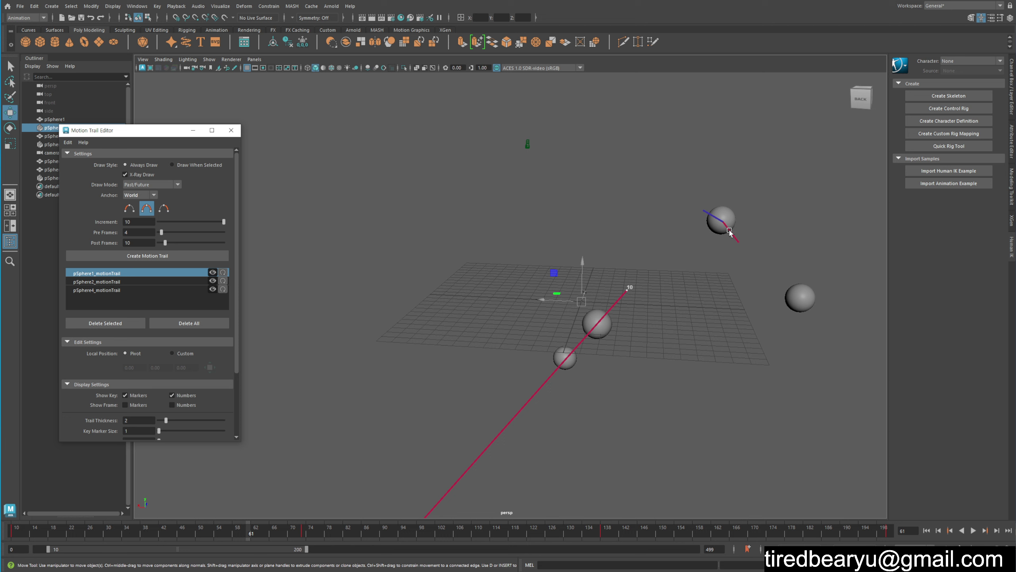
pyautogui.moveTo(703, 243)
pyautogui.keyDown('alt'); pyautogui.mouseDown()
pyautogui.moveTo(676, 238)
pyautogui.moveTo(672, 256)
pyautogui.mouseUp(); pyautogui.keyUp('alt')
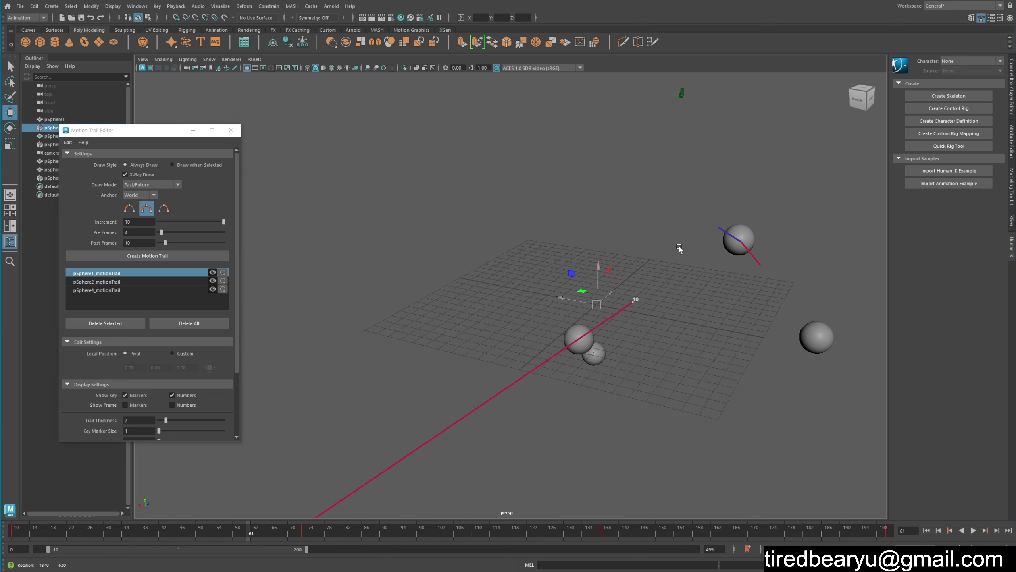
pyautogui.hotkey('alt', 'v')
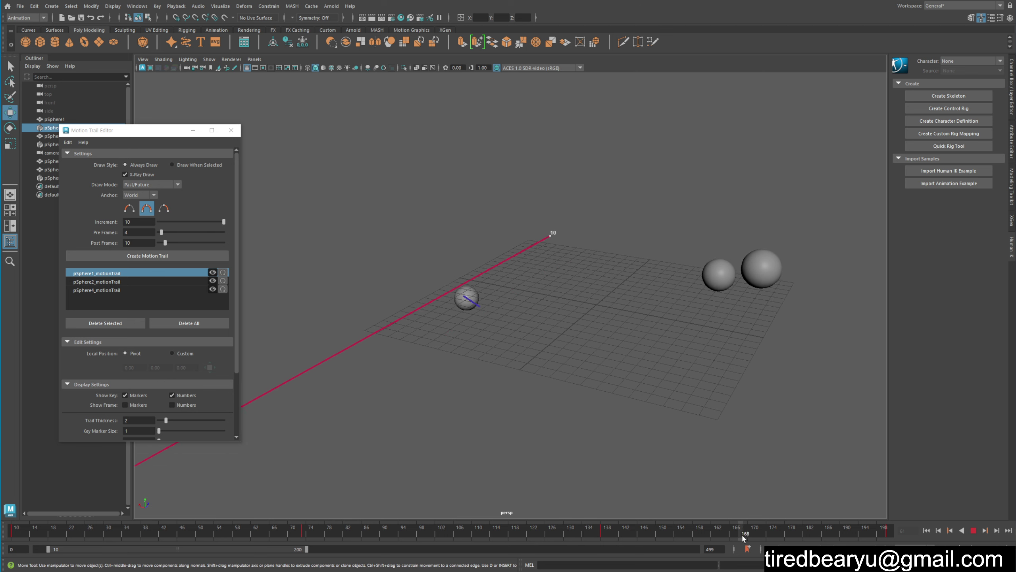
pyautogui.click(255, 528)
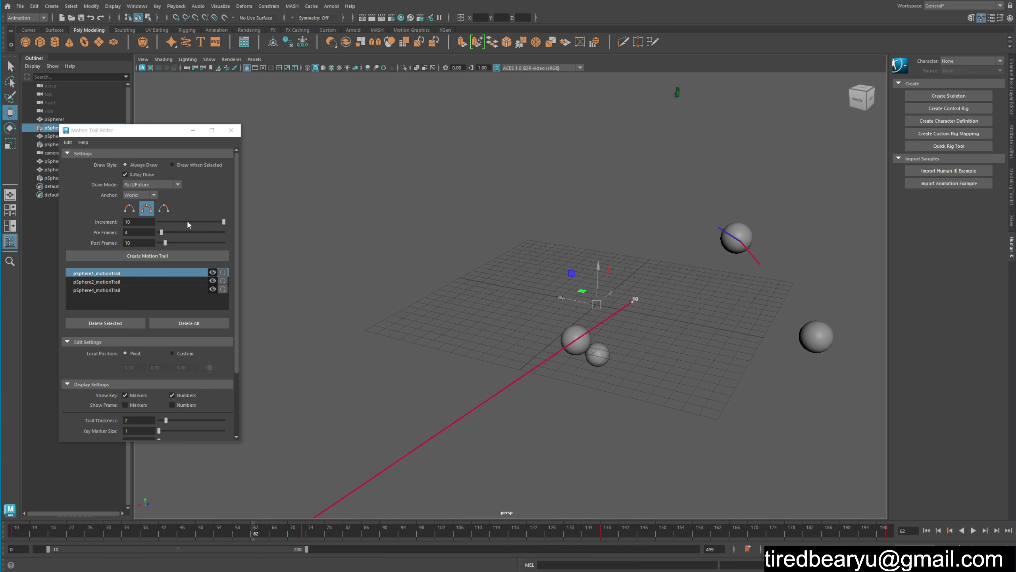
# Step: Lower the trail Increment back to 1 and play back, stopping at frame 65
pyautogui.moveTo(223, 221); pyautogui.dragTo(159, 221)
pyautogui.keyDown('alt'); pyautogui.moveTo(430, 245); pyautogui.dragTo(520, 237); pyautogui.keyUp('alt')
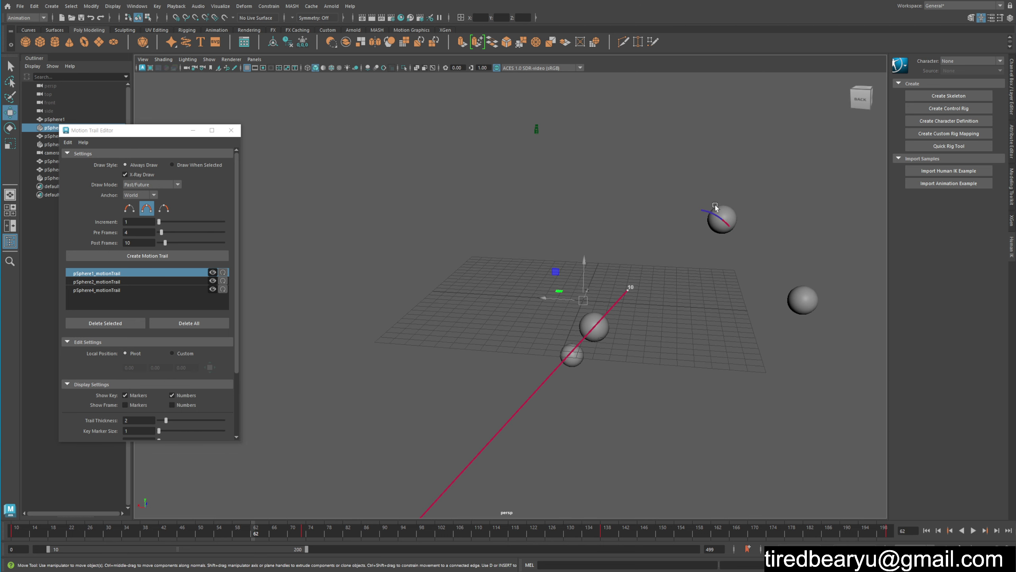
pyautogui.hotkey('alt', 'v')
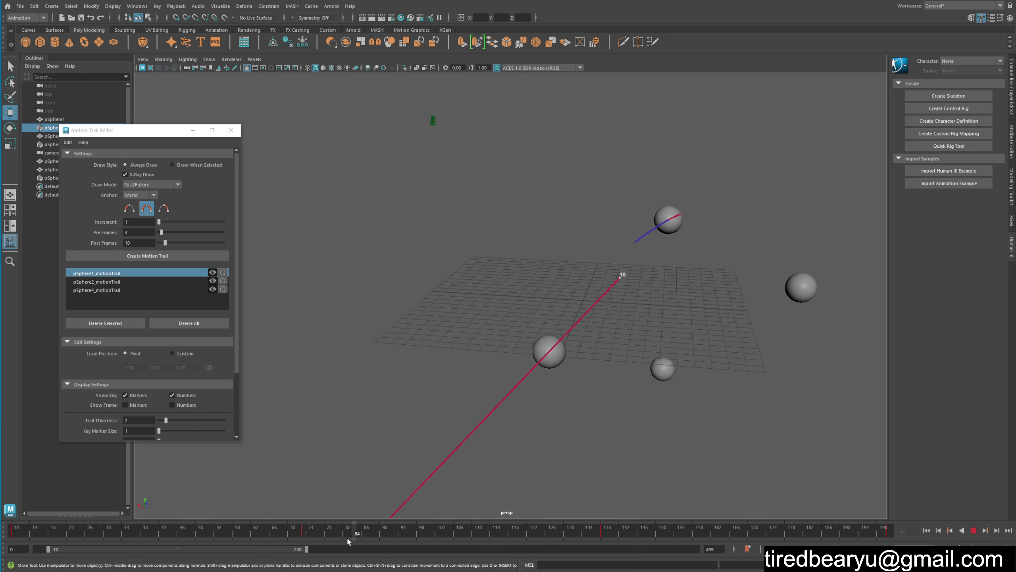
pyautogui.hotkey('alt', 'v')
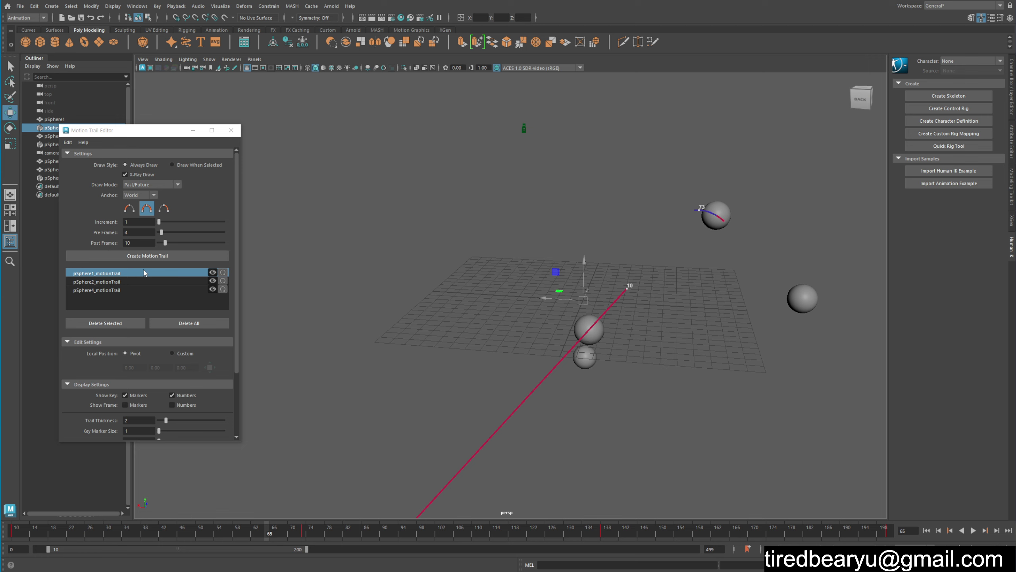
# Step: Inspect the pSphere2 and pSphere4 trail settings and move the Motion Trail Editor aside
pyautogui.click(139, 258)
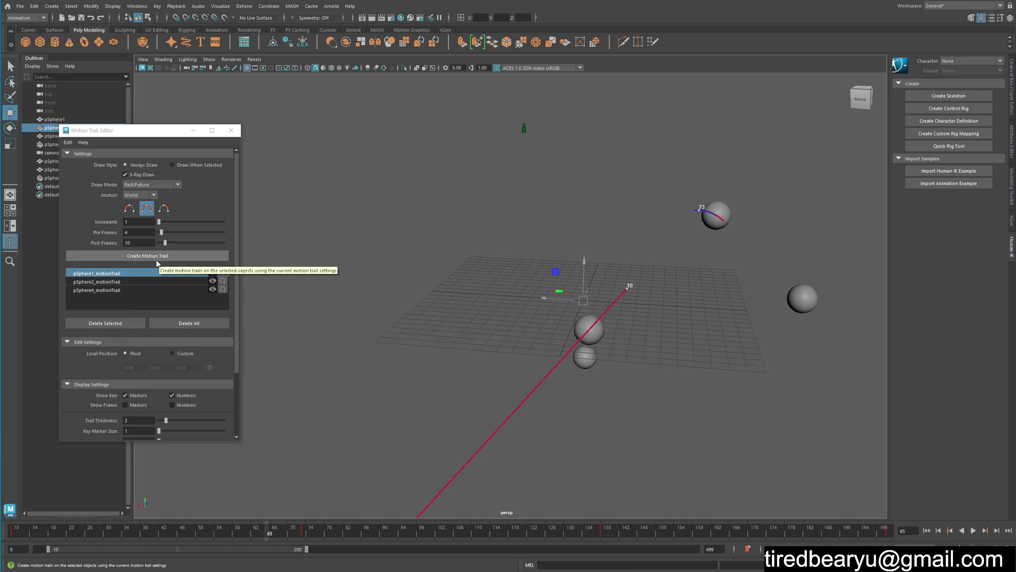
pyautogui.click(114, 282)
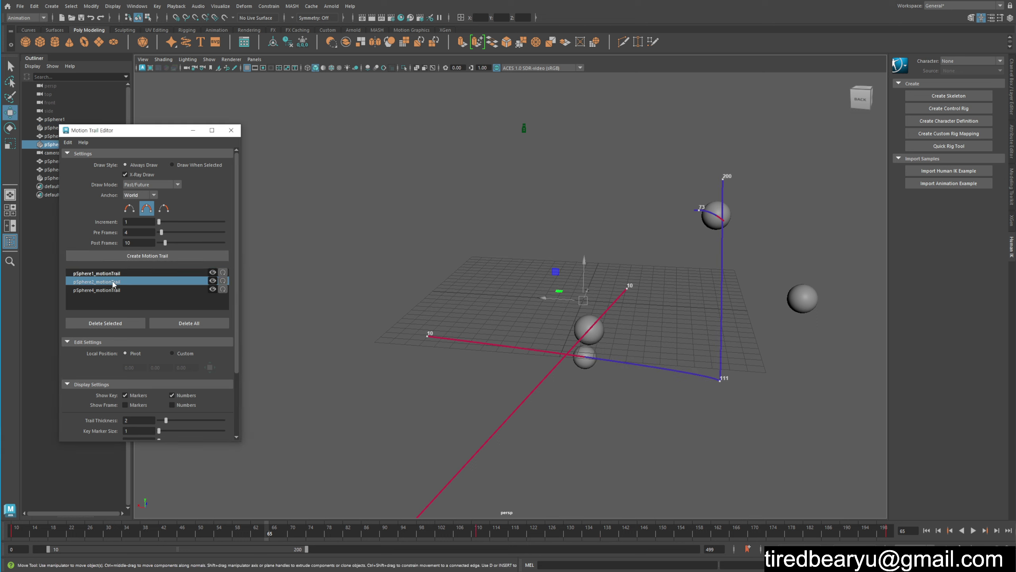
pyautogui.click(122, 291)
pyautogui.click(126, 274)
pyautogui.click(122, 289)
pyautogui.moveTo(148, 133); pyautogui.dragTo(234, 103)
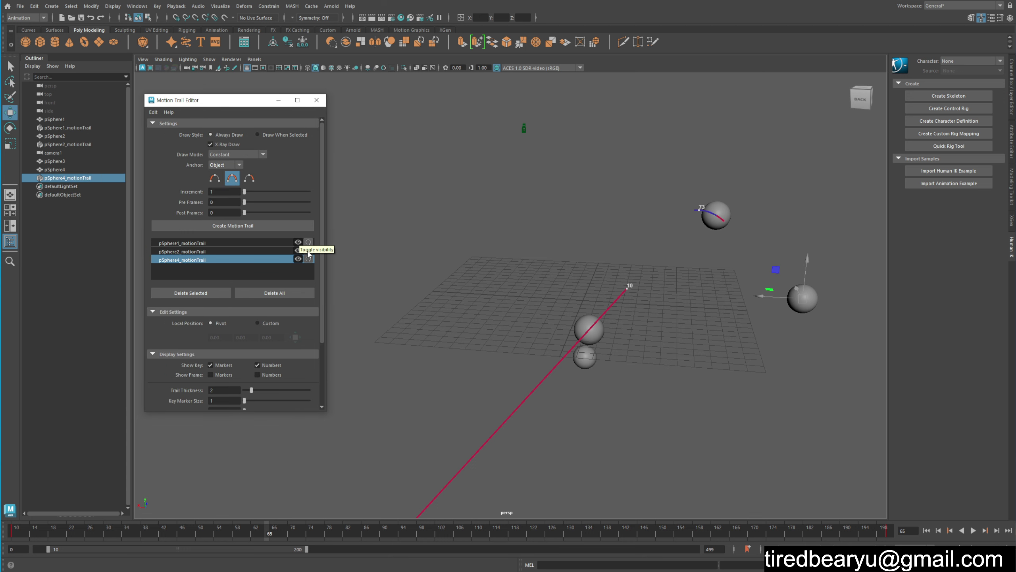
# Step: Hide the pSphere1 and pSphere2 motion trails
pyautogui.click(299, 242)
pyautogui.click(297, 259)
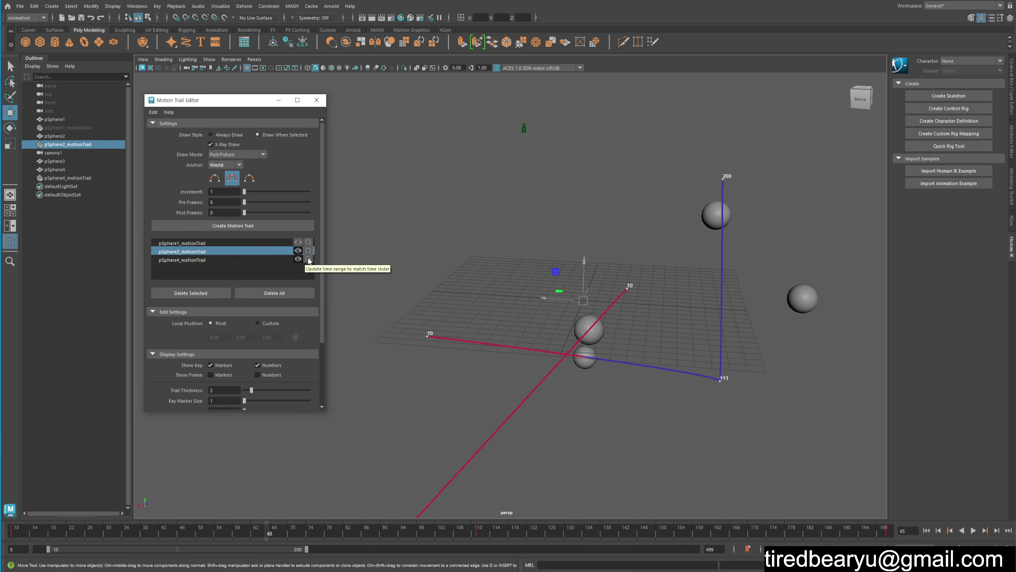
pyautogui.click(298, 251)
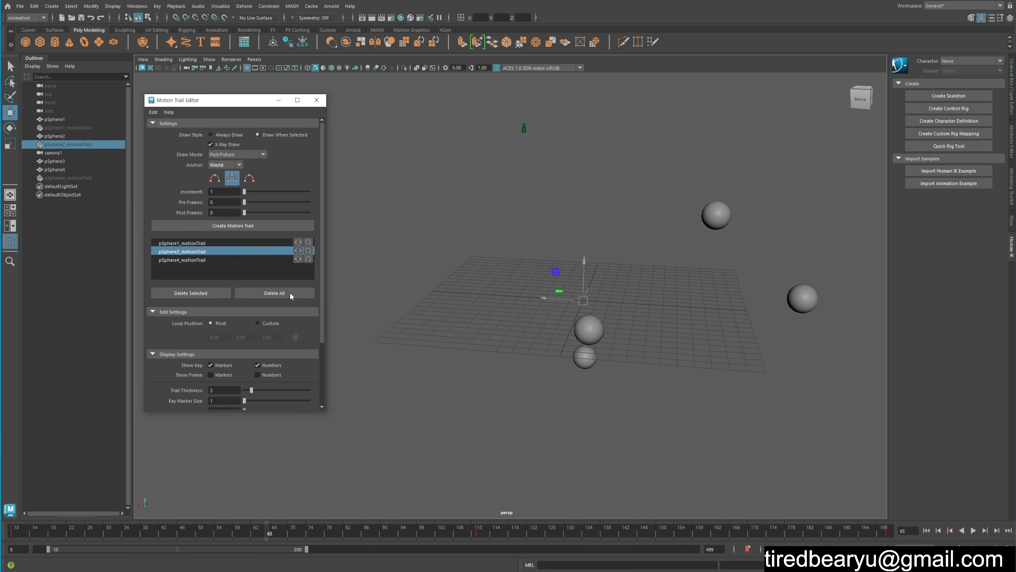
# Step: Delete the pSphere4 and pSphere2 motion trails, then select pSphere1 in the scene
pyautogui.click(262, 259)
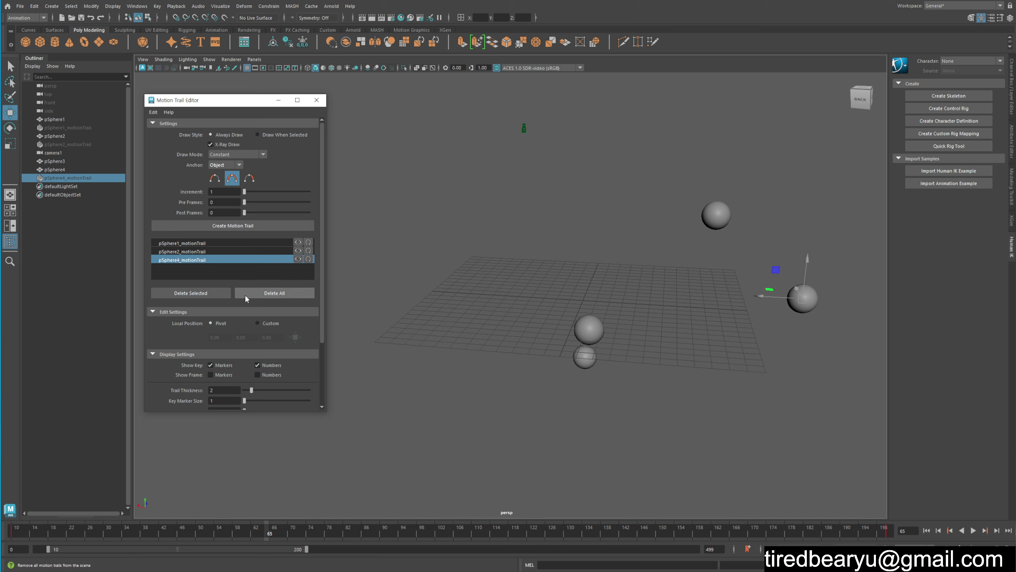
pyautogui.click(208, 295)
pyautogui.click(219, 251)
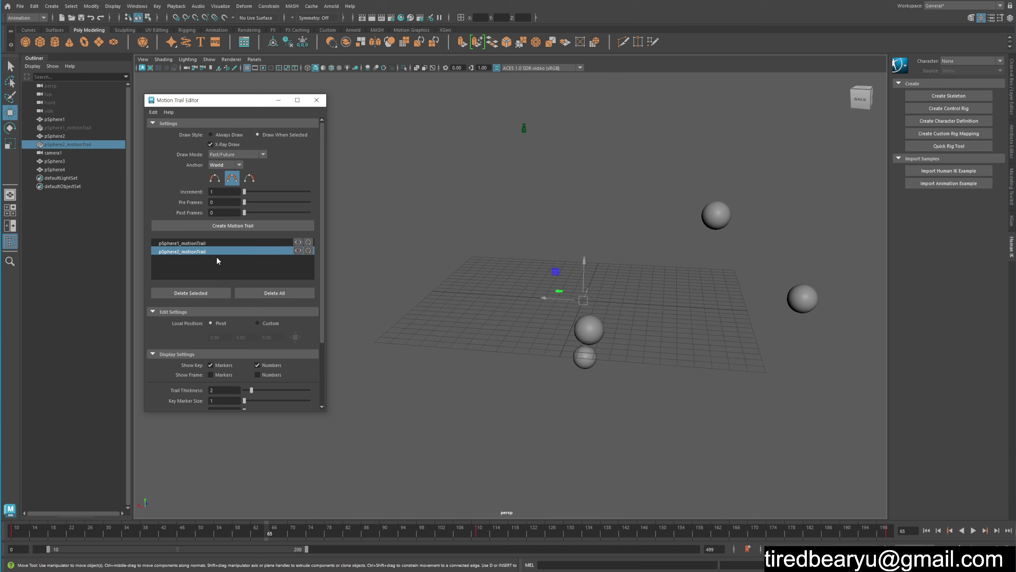
pyautogui.click(198, 292)
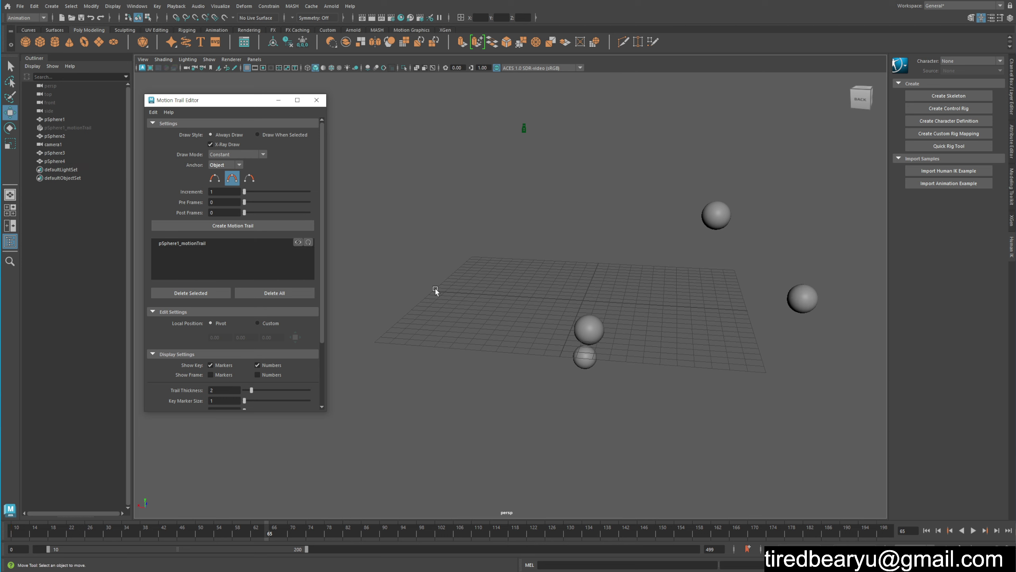
pyautogui.click(716, 210)
# Step: Show pSphere1's motion trail again and reduce its Pre Frames to 0
pyautogui.click(208, 244)
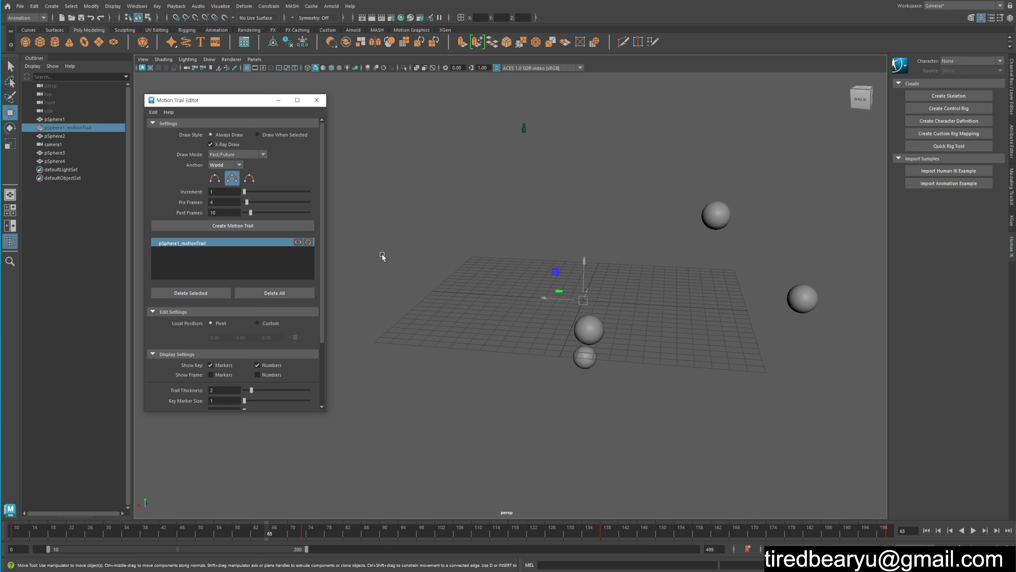
pyautogui.click(298, 241)
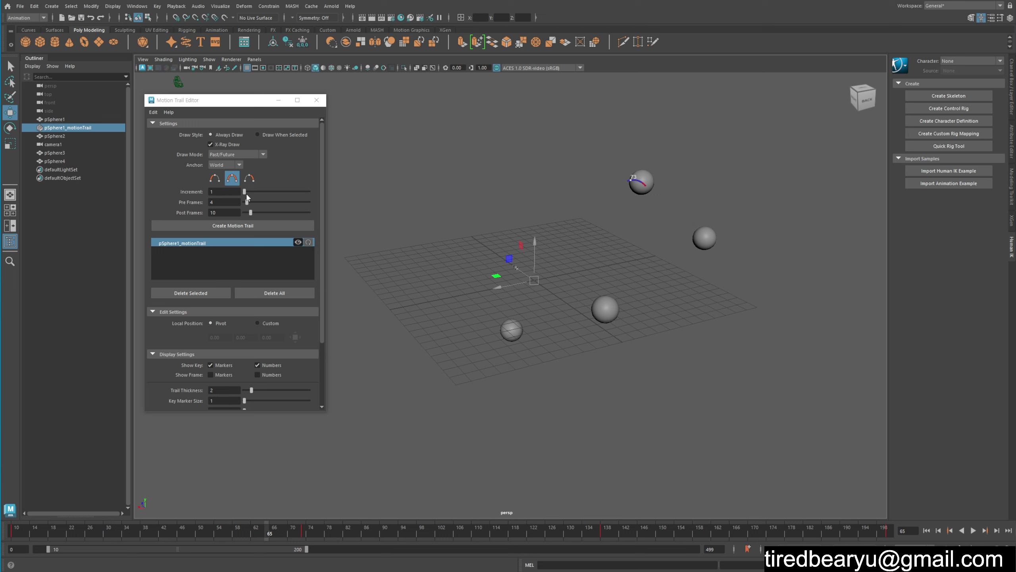
pyautogui.moveTo(247, 202); pyautogui.dragTo(244, 202)
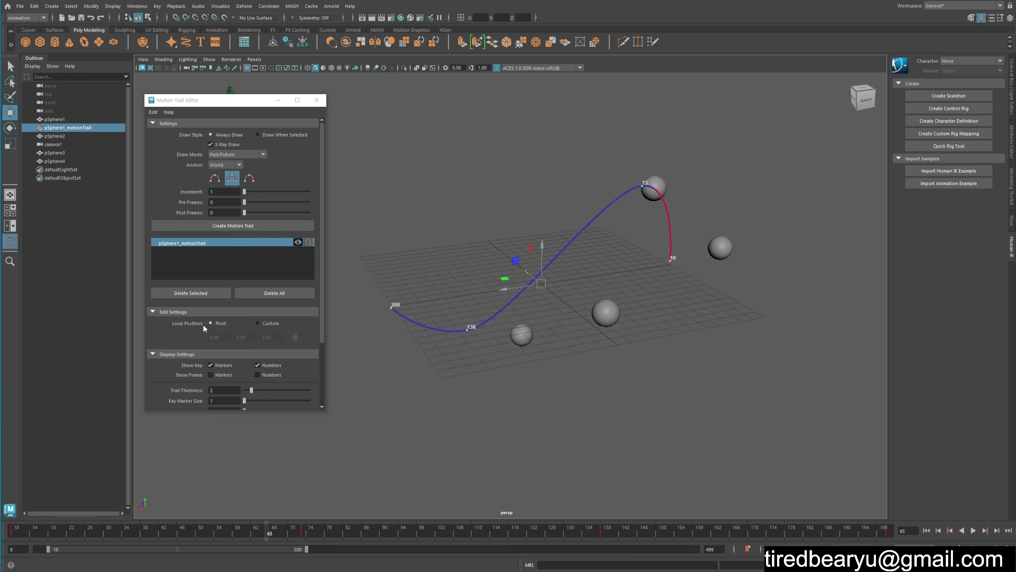
# Step: Try the trail's Custom local position, revert it to Pivot, and select the pSphere1 sphere
pyautogui.click(257, 322)
pyautogui.keyDown('alt'); pyautogui.moveTo(366, 324); pyautogui.dragTo(653, 211); pyautogui.keyUp('alt')
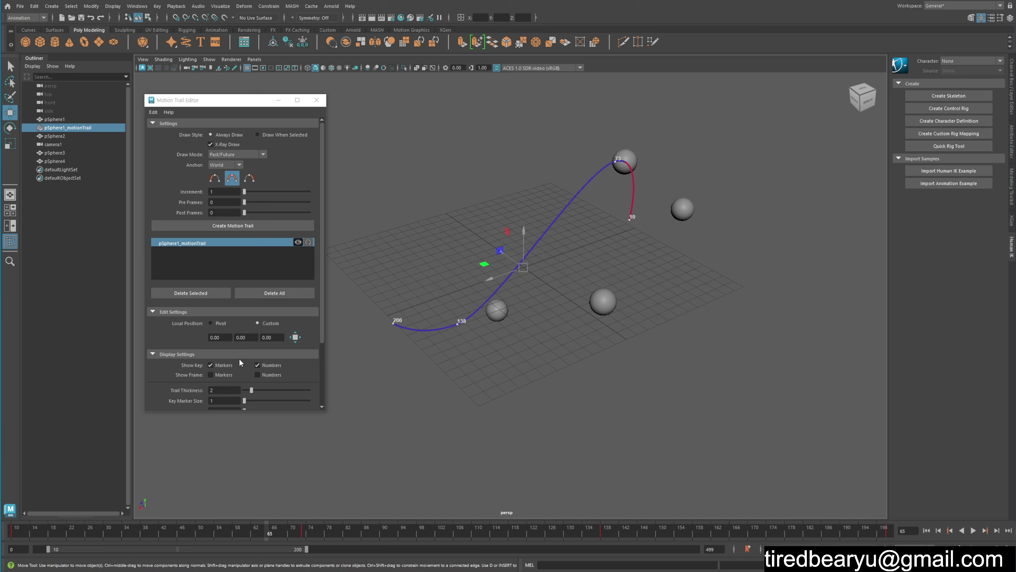
pyautogui.click(222, 323)
pyautogui.keyDown('alt'); pyautogui.moveTo(560, 224); pyautogui.dragTo(599, 236); pyautogui.keyUp('alt')
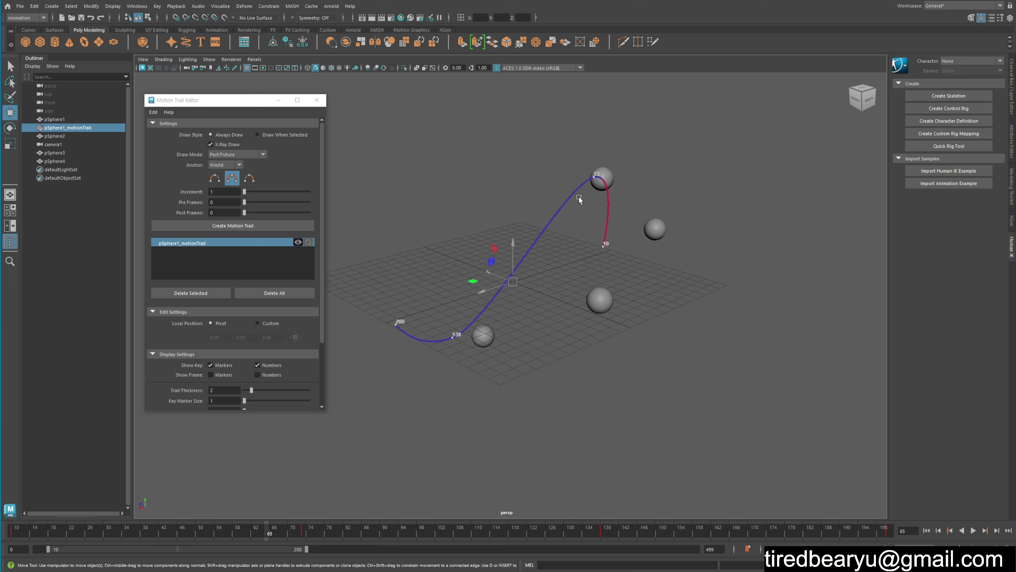
pyautogui.moveTo(588, 217)
pyautogui.keyDown('alt'); pyautogui.mouseDown()
pyautogui.moveTo(607, 223)
pyautogui.moveTo(641, 286)
pyautogui.moveTo(567, 227)
pyautogui.moveTo(623, 173)
pyautogui.moveTo(624, 187)
pyautogui.moveTo(631, 154)
pyautogui.moveTo(661, 205)
pyautogui.mouseUp(); pyautogui.keyUp('alt')
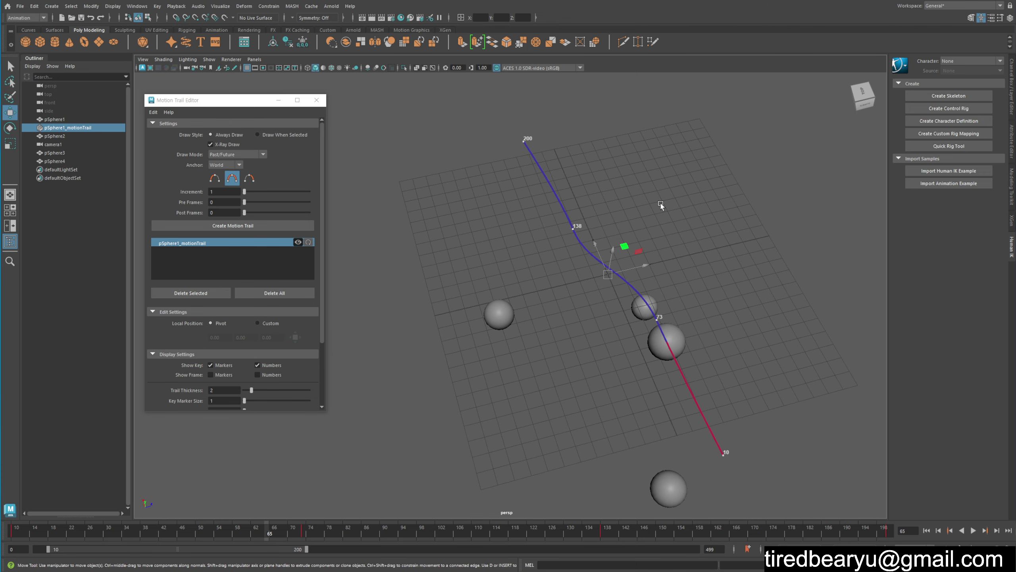
pyautogui.click(676, 329)
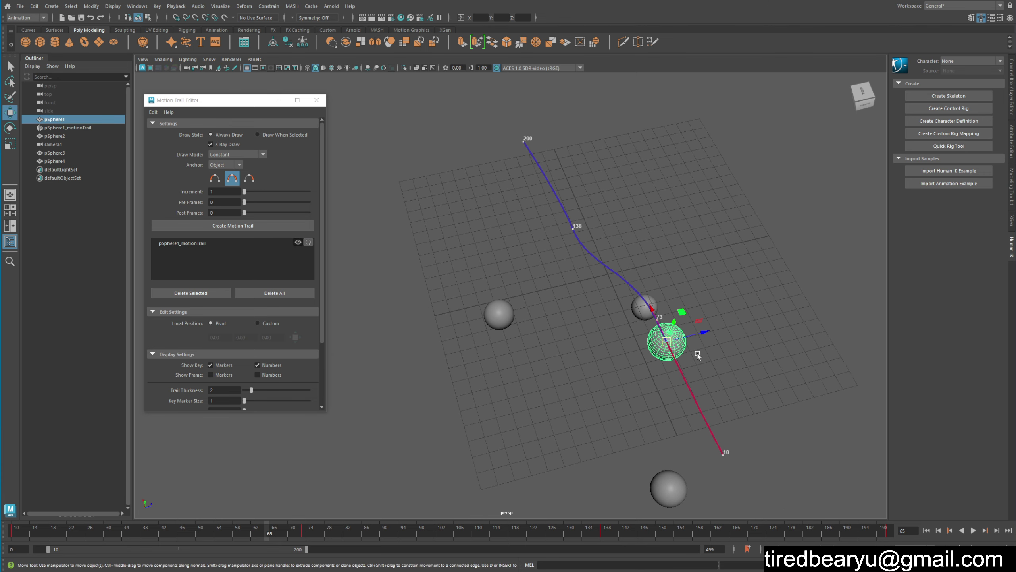
pyautogui.keyDown('alt'); pyautogui.moveTo(692, 369); pyautogui.dragTo(692, 305); pyautogui.keyUp('alt')
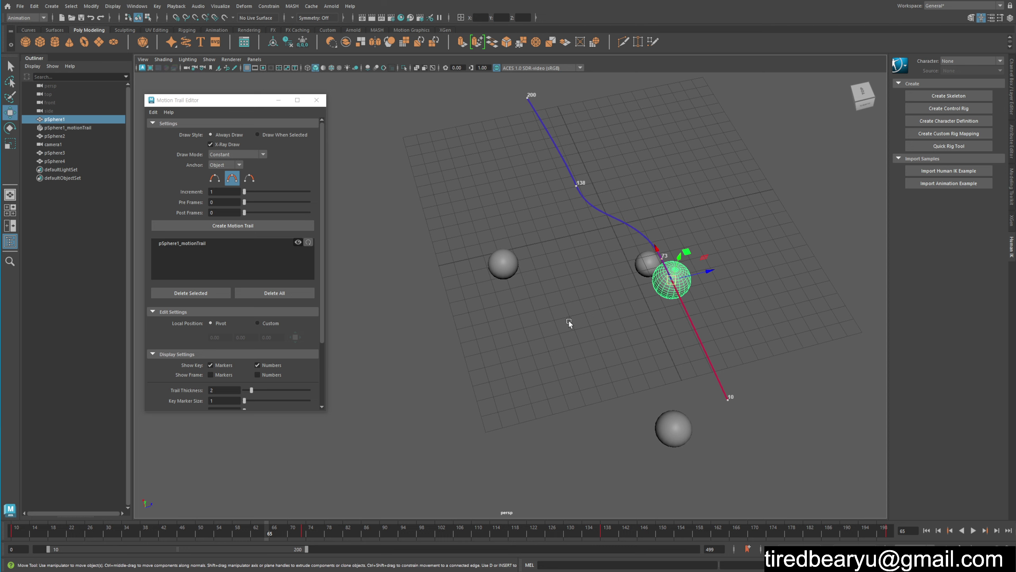
# Step: Set the trail's local position to Custom again and undo an accidental sphere move
pyautogui.click(269, 323)
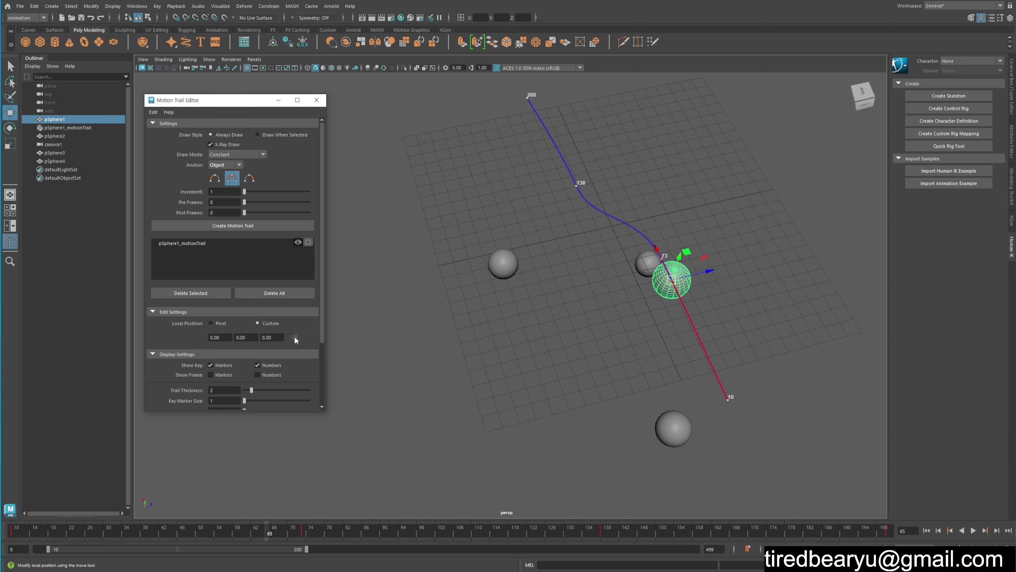
pyautogui.moveTo(460, 281)
pyautogui.keyDown('alt'); pyautogui.mouseDown()
pyautogui.moveTo(545, 281)
pyautogui.moveTo(654, 304)
pyautogui.mouseUp(); pyautogui.keyUp('alt')
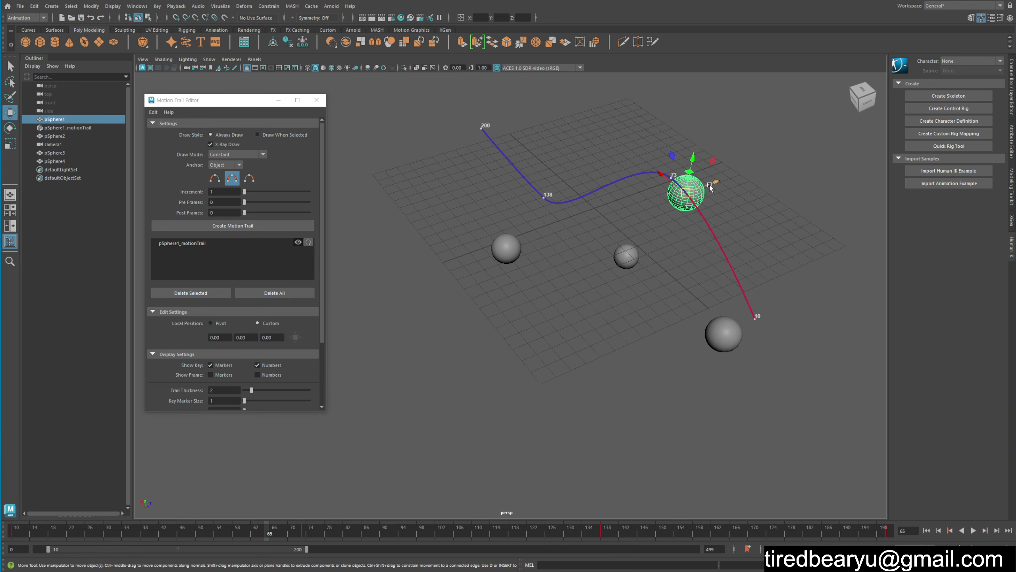
pyautogui.keyDown('alt'); pyautogui.moveTo(703, 199); pyautogui.dragTo(673, 227); pyautogui.keyUp('alt')
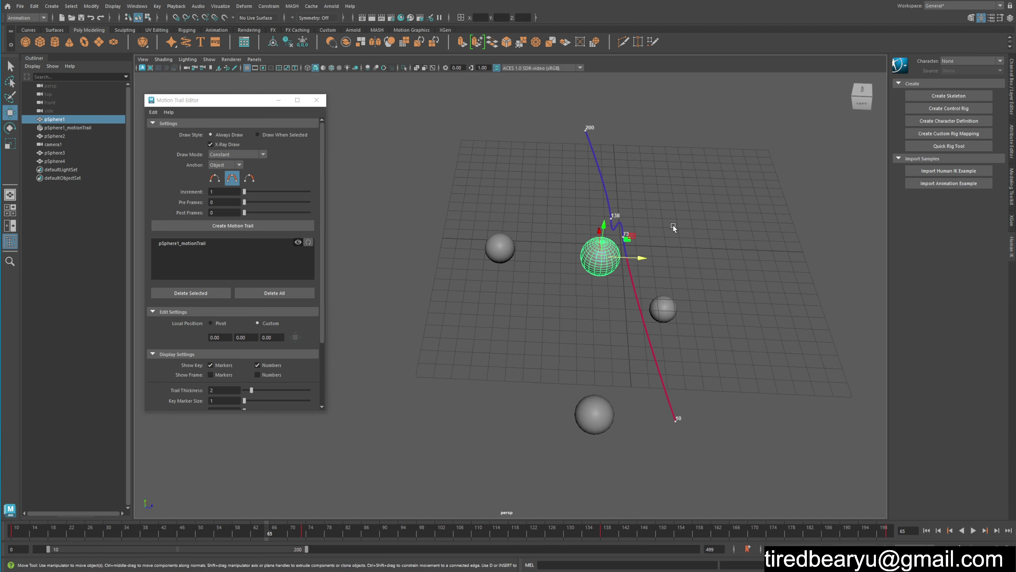
pyautogui.hotkey('ctrl', 'z')
# Step: Offset pSphere1's trail to Custom Z -0.82 with its handle, then reselect the sphere
pyautogui.click(227, 244)
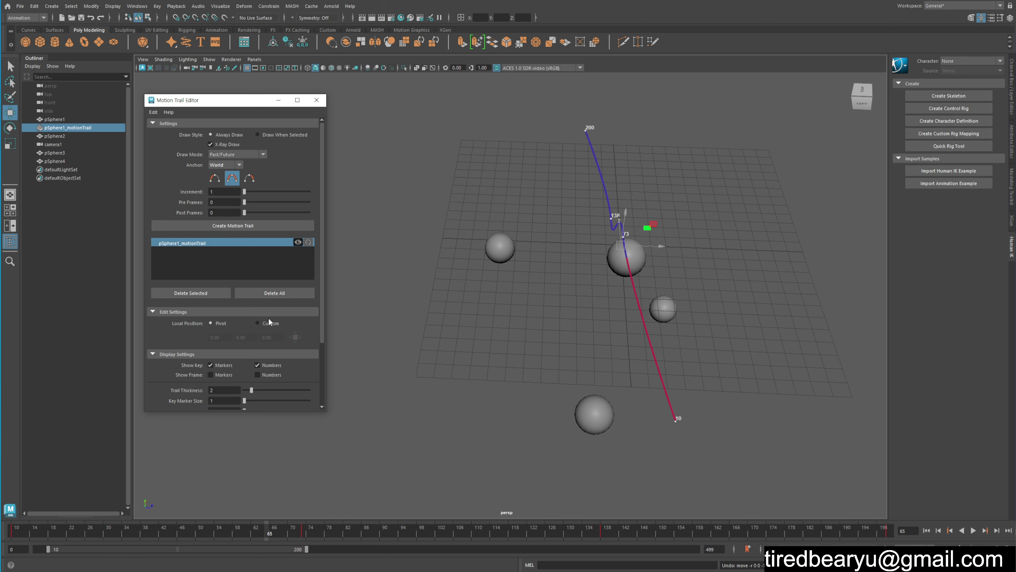
pyautogui.click(296, 338)
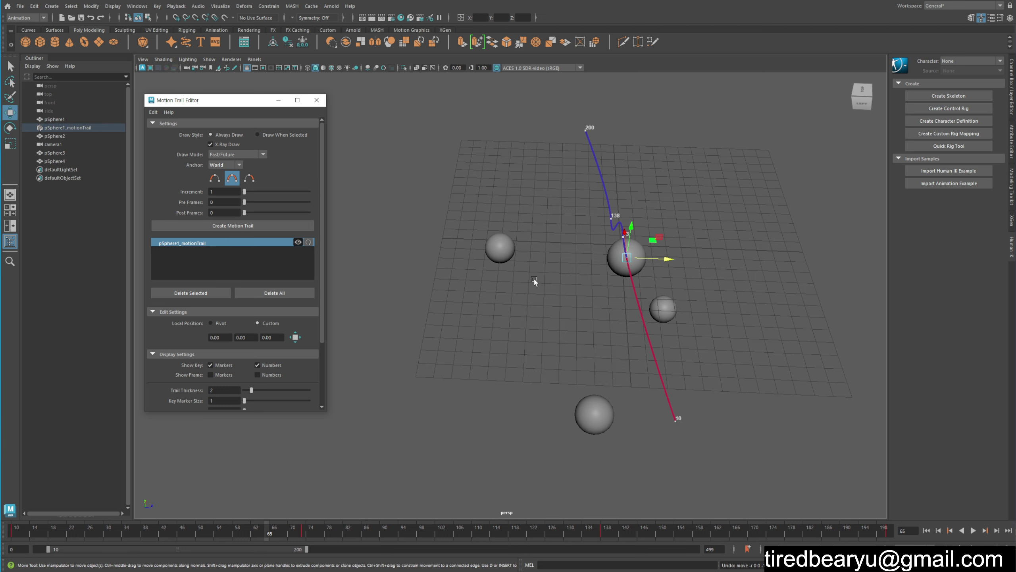
pyautogui.moveTo(671, 261)
pyautogui.mouseDown()
pyautogui.moveTo(656, 260)
pyautogui.moveTo(676, 329)
pyautogui.moveTo(596, 365)
pyautogui.mouseUp()
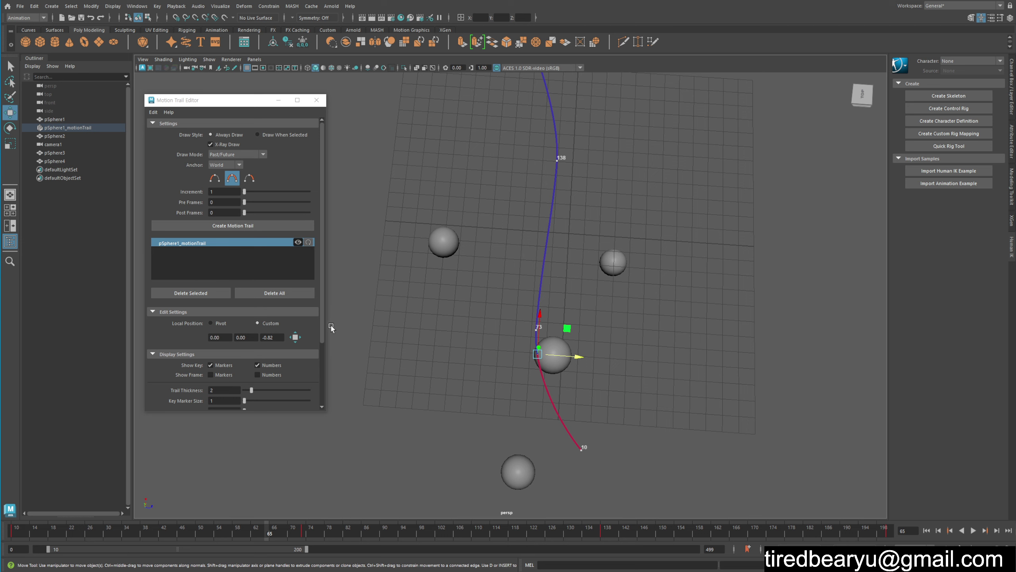
pyautogui.moveTo(434, 317)
pyautogui.keyDown('alt'); pyautogui.mouseDown()
pyautogui.moveTo(502, 295)
pyautogui.moveTo(508, 314)
pyautogui.moveTo(537, 329)
pyautogui.mouseUp(); pyautogui.keyUp('alt')
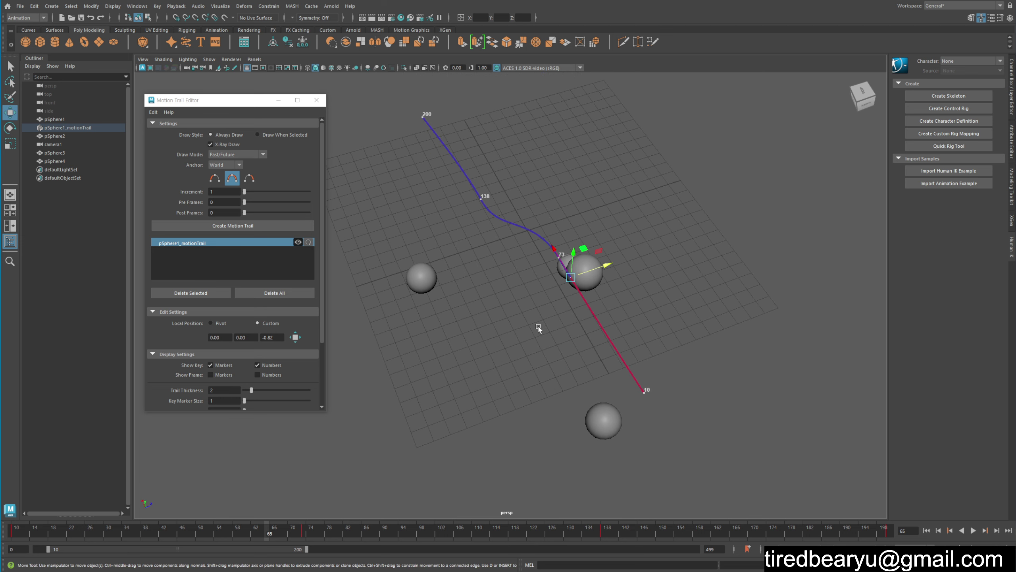
pyautogui.click(538, 329)
pyautogui.click(596, 273)
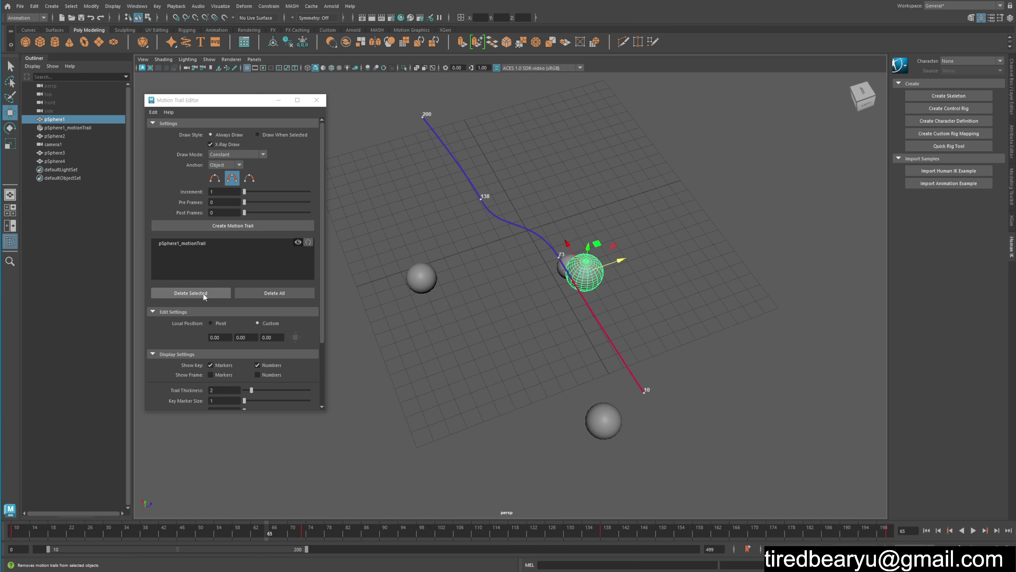
# Step: Create a second World-anchored trail for pSphere1 and offset it to Custom Z 0.94
pyautogui.click(209, 225)
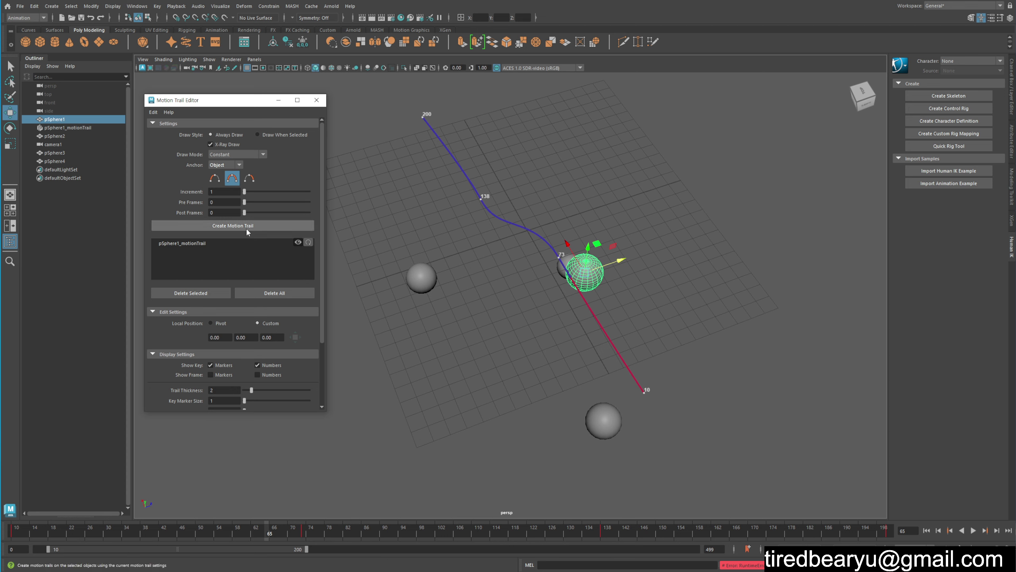
pyautogui.click(226, 164)
pyautogui.click(226, 226)
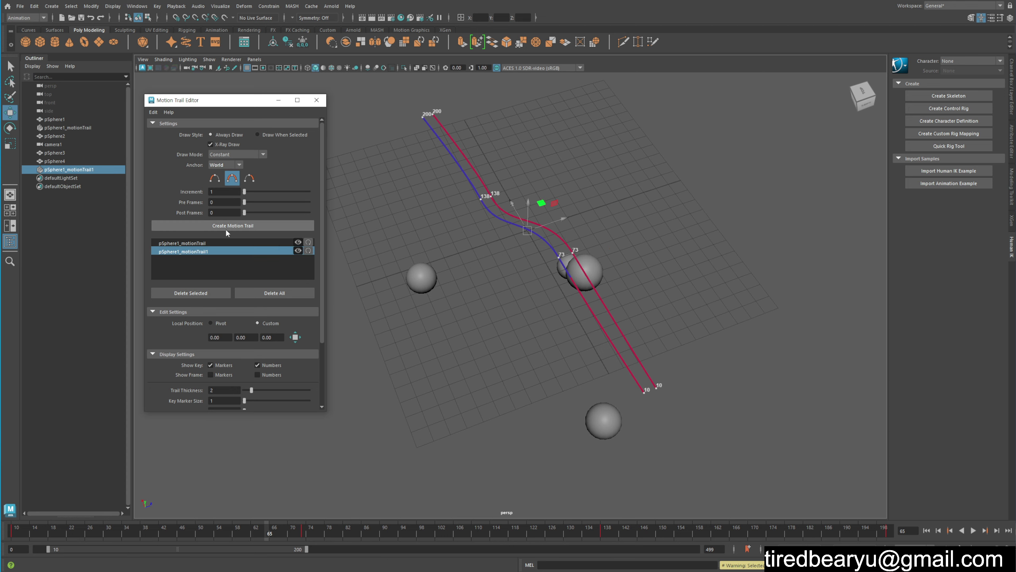
pyautogui.keyDown('alt'); pyautogui.moveTo(500, 280); pyautogui.dragTo(521, 290); pyautogui.keyUp('alt')
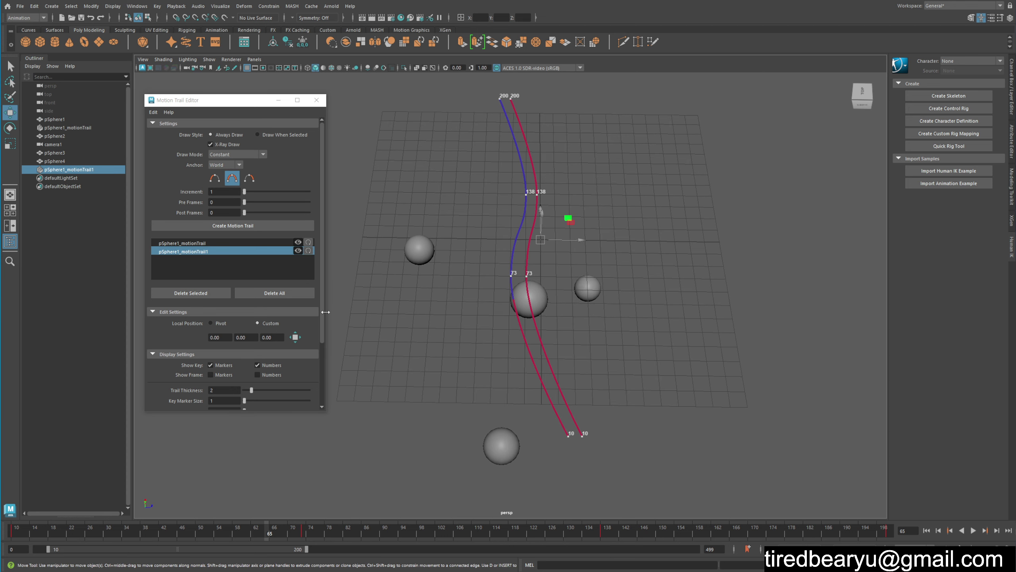
pyautogui.click(527, 276)
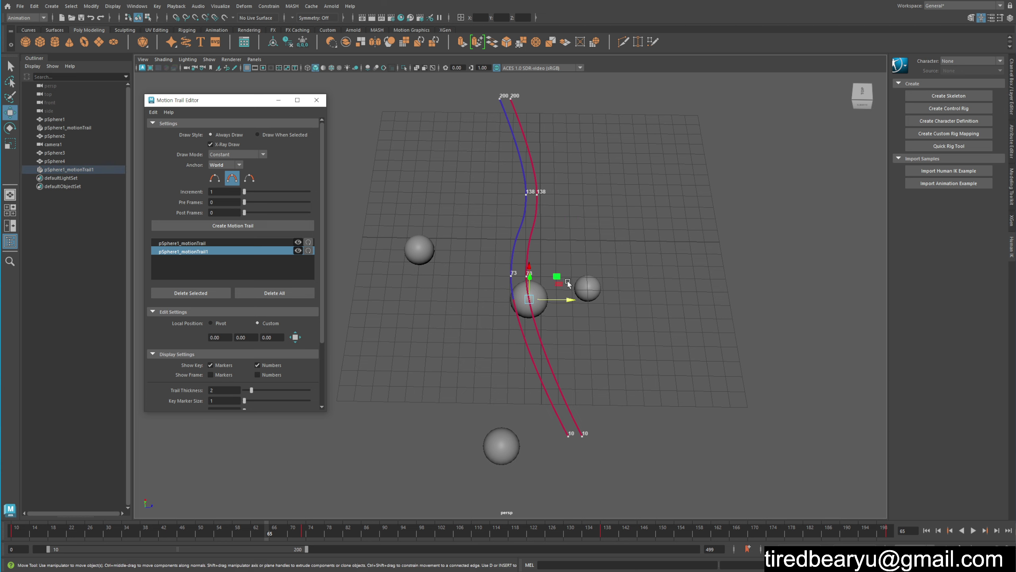
pyautogui.moveTo(568, 283)
pyautogui.mouseDown()
pyautogui.moveTo(584, 286)
pyautogui.moveTo(505, 205)
pyautogui.moveTo(551, 293)
pyautogui.mouseUp()
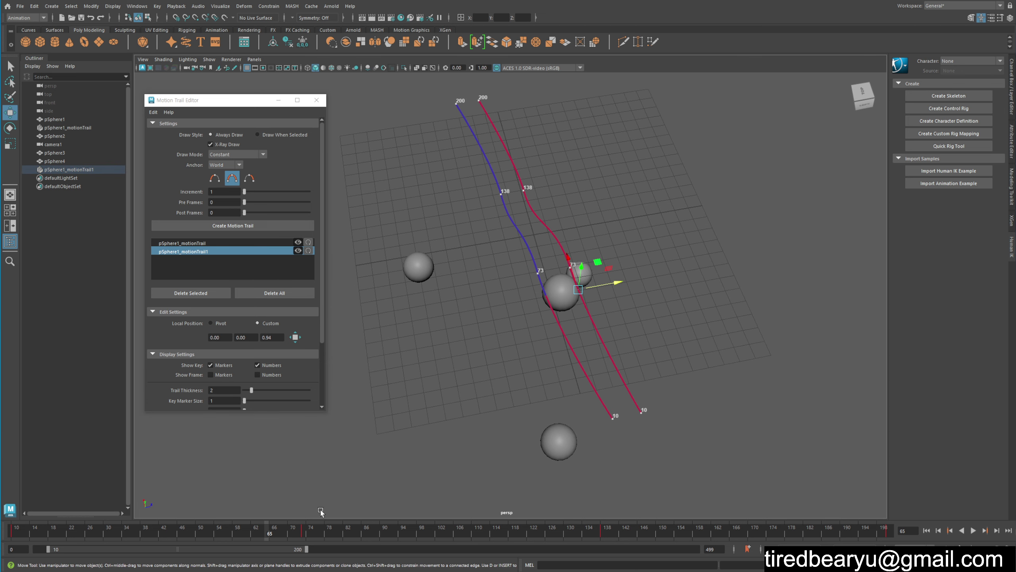
# Step: Switch the trail Draw Mode to Past/Future and play from frame 110 to compare both trails
pyautogui.hotkey('alt', 'v')
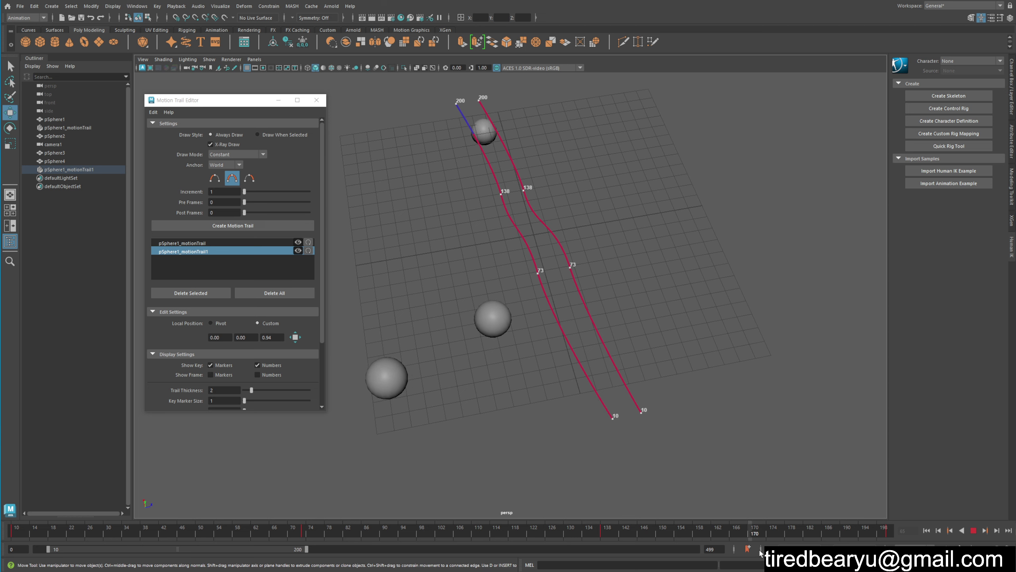
pyautogui.hotkey('alt', 'v')
pyautogui.click(236, 154)
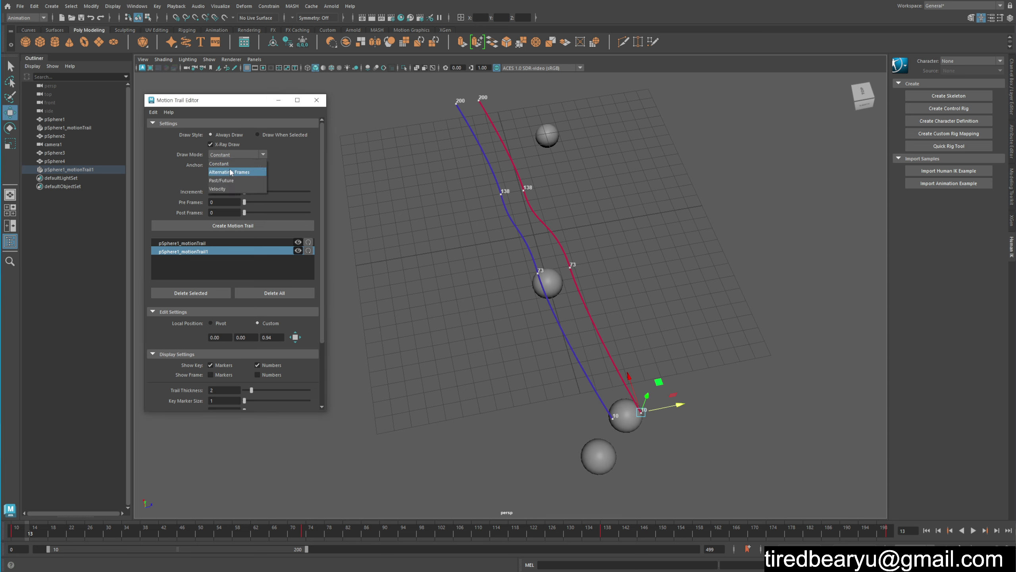
pyautogui.click(221, 180)
pyautogui.click(475, 536)
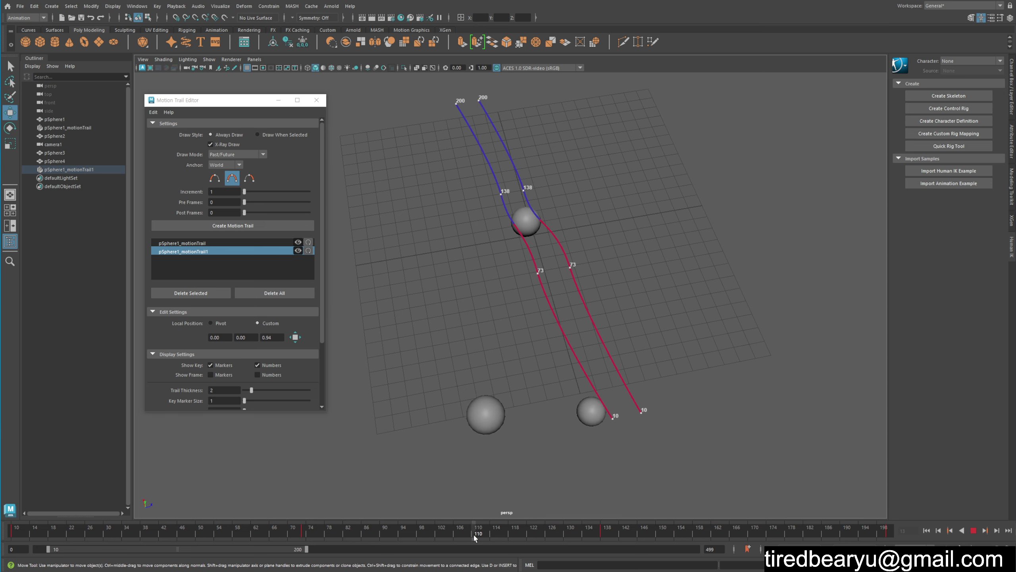
pyautogui.hotkey('alt', 'v')
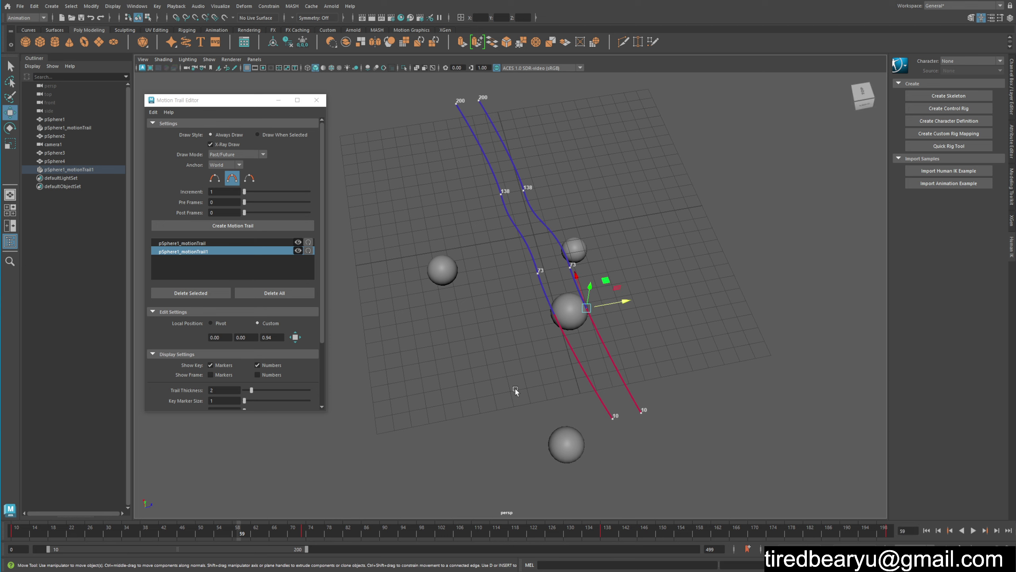
pyautogui.click(569, 308)
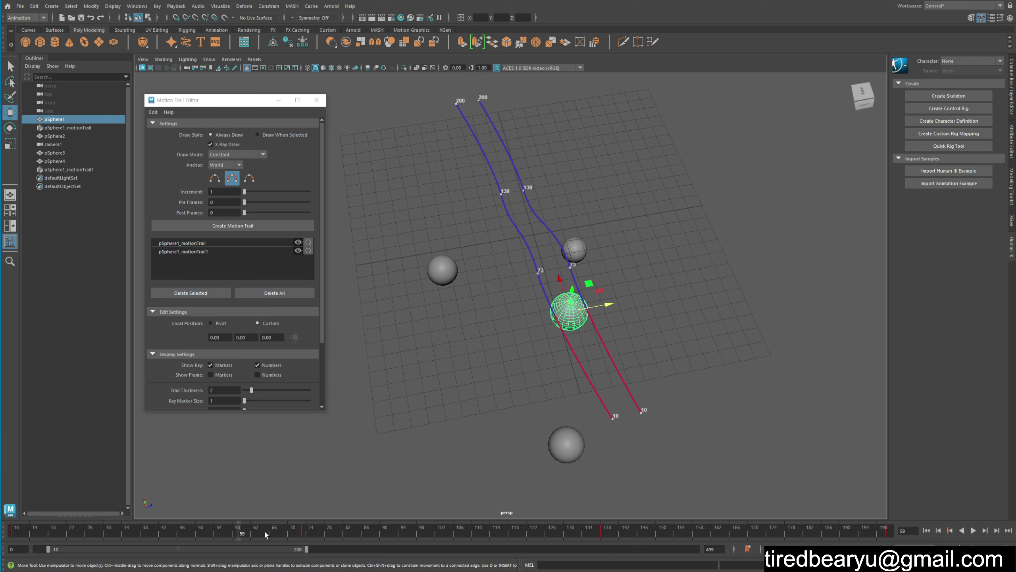
# Step: Rotate pSphere1 at frame 73, then scrub to frames 107 and 12 to view the bent trails
pyautogui.click(302, 534)
pyautogui.press('e')
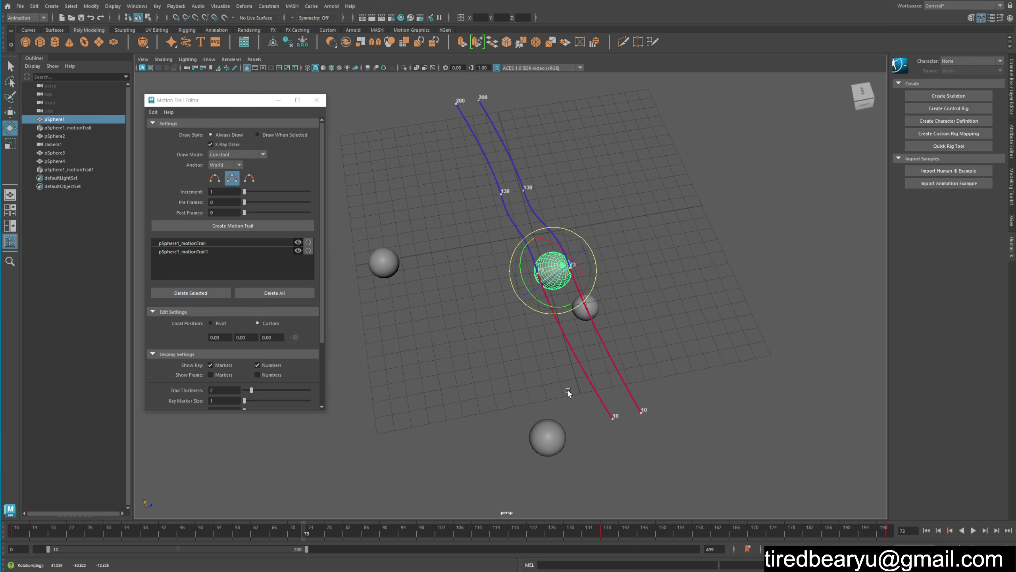
pyautogui.moveTo(569, 392); pyautogui.dragTo(431, 390, button='middle')
pyautogui.moveTo(421, 530)
pyautogui.mouseDown()
pyautogui.moveTo(459, 559)
pyautogui.moveTo(500, 559)
pyautogui.mouseUp()
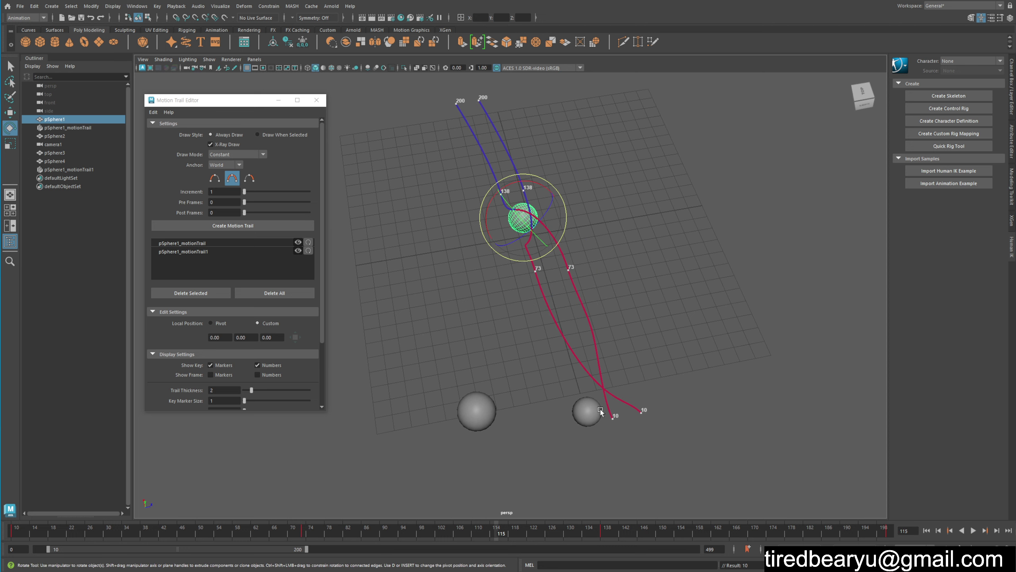
pyautogui.moveTo(600, 410)
pyautogui.keyDown('alt'); pyautogui.mouseDown()
pyautogui.moveTo(604, 147)
pyautogui.moveTo(506, 436)
pyautogui.mouseUp(); pyautogui.keyUp('alt')
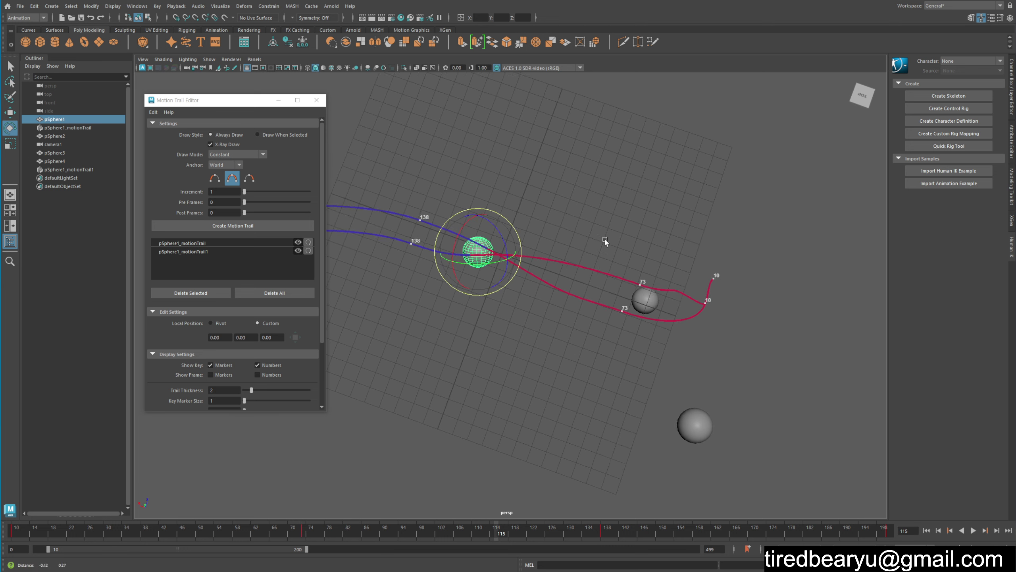
pyautogui.moveTo(527, 529)
pyautogui.mouseDown()
pyautogui.moveTo(803, 527)
pyautogui.moveTo(25, 530)
pyautogui.mouseUp()
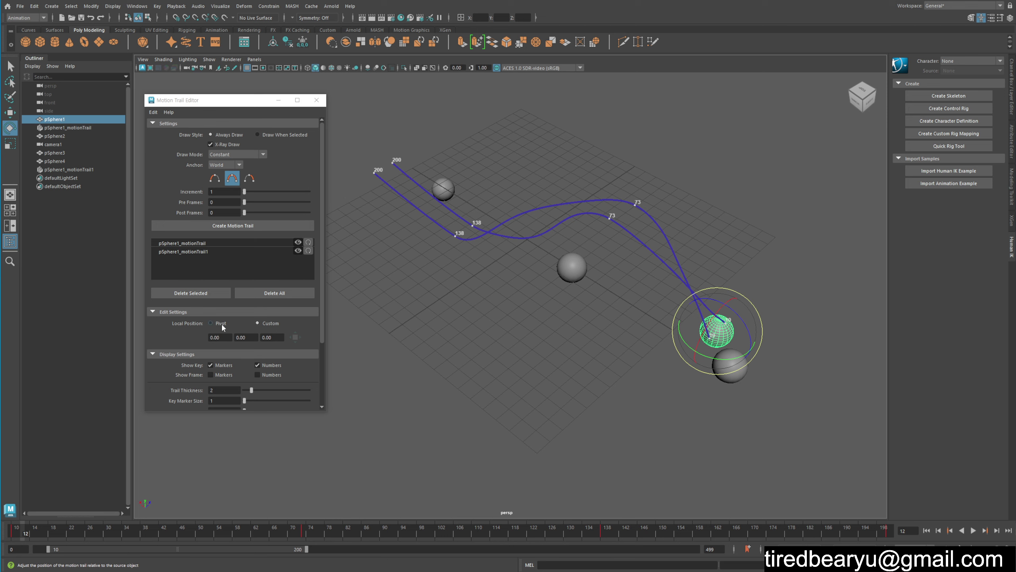
pyautogui.scroll(-2, 243, 343)
pyautogui.scroll(-2, 243, 342)
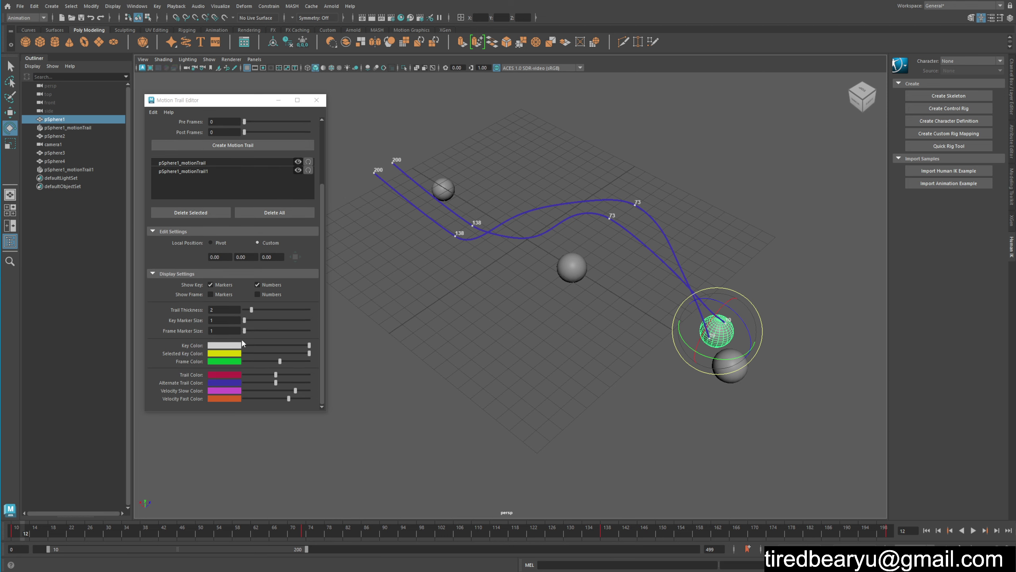
pyautogui.keyDown('alt'); pyautogui.moveTo(560, 314); pyautogui.dragTo(575, 323); pyautogui.keyUp('alt')
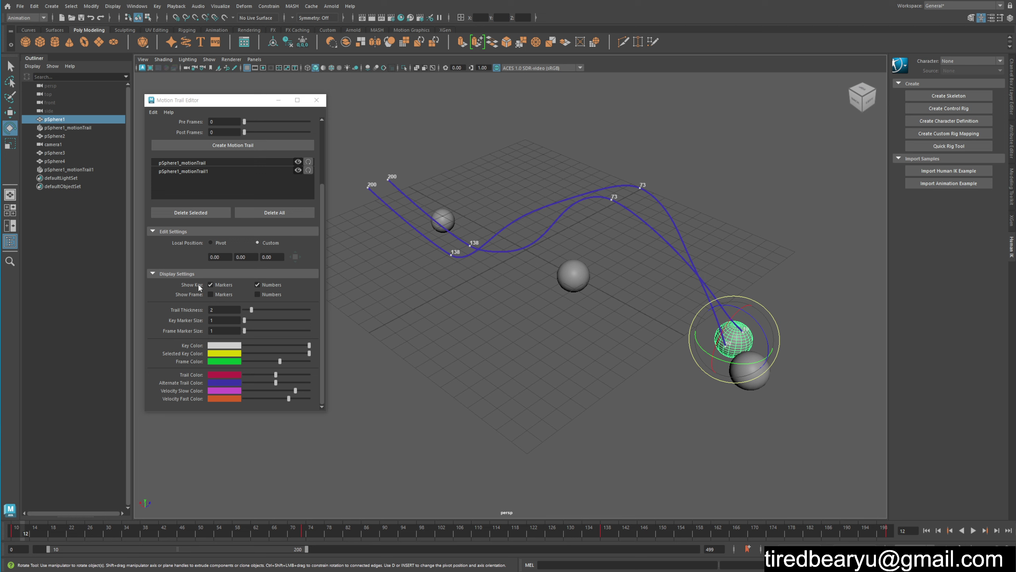
pyautogui.click(220, 284)
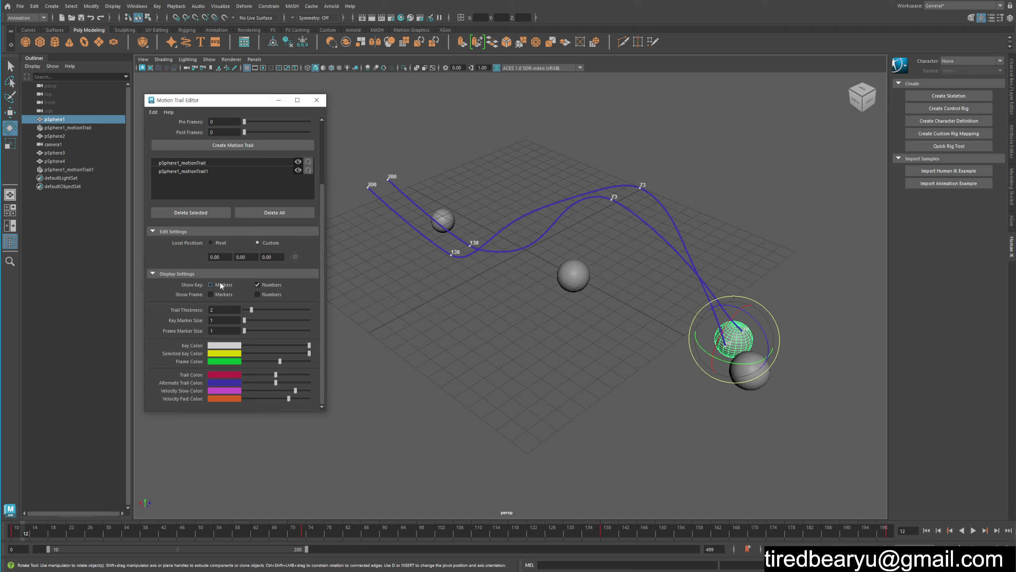
pyautogui.click(222, 284)
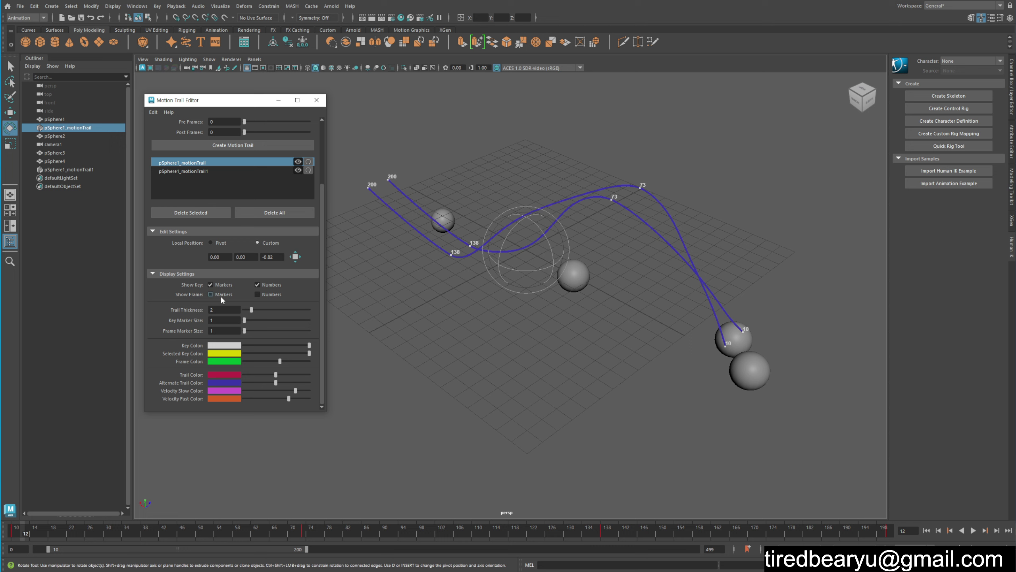
# Step: Thicken pSphere1_motionTrail to 3 and enlarge its key markers to size 8
pyautogui.click(221, 296)
pyautogui.click(223, 295)
pyautogui.click(268, 295)
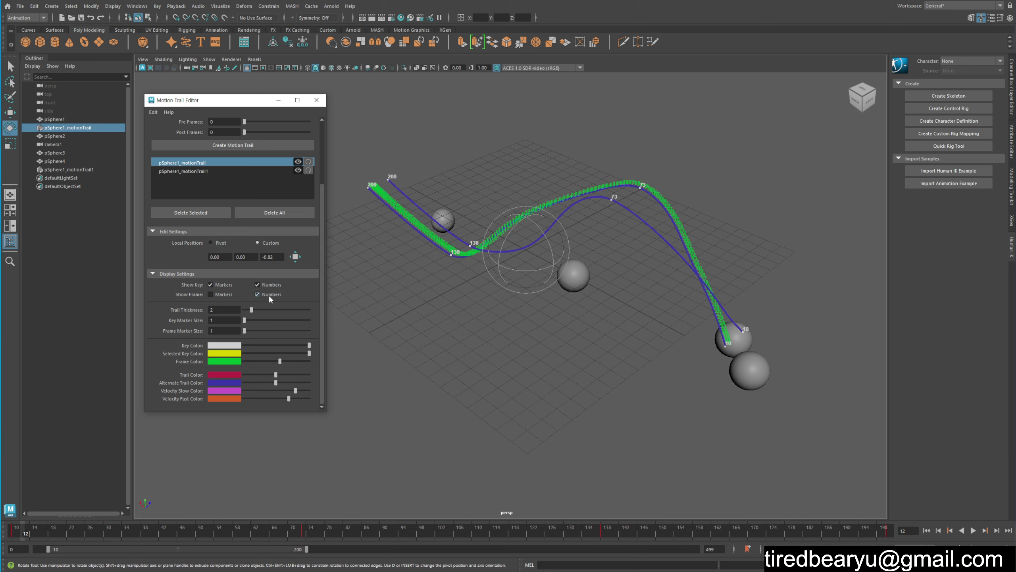
pyautogui.click(269, 295)
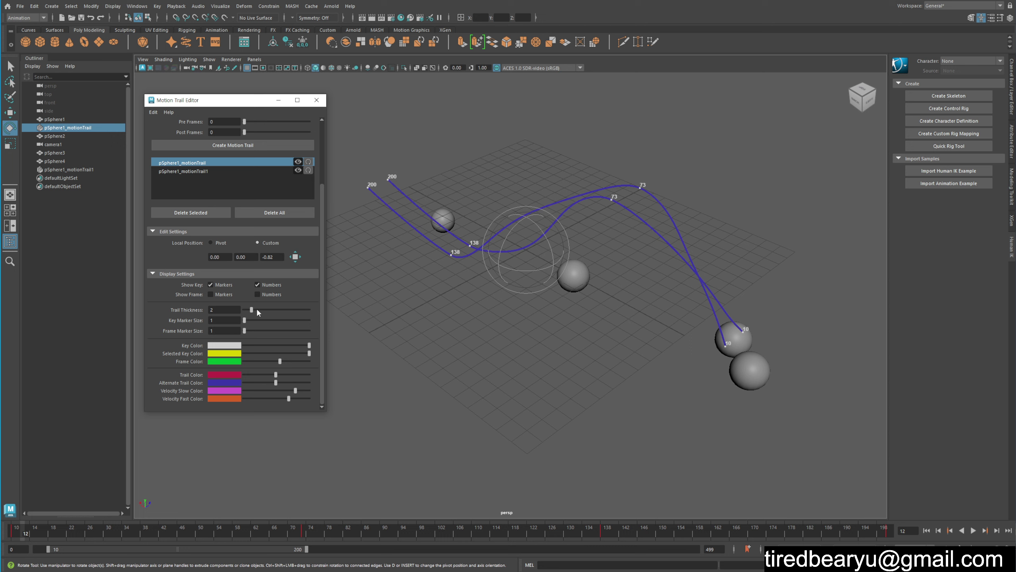
pyautogui.moveTo(252, 309); pyautogui.dragTo(288, 309)
pyautogui.moveTo(244, 320); pyautogui.dragTo(295, 321)
# Step: Turn on frame markers along the trail and enlarge them to size 5
pyautogui.keyDown('alt'); pyautogui.moveTo(332, 333); pyautogui.dragTo(360, 324); pyautogui.keyUp('alt')
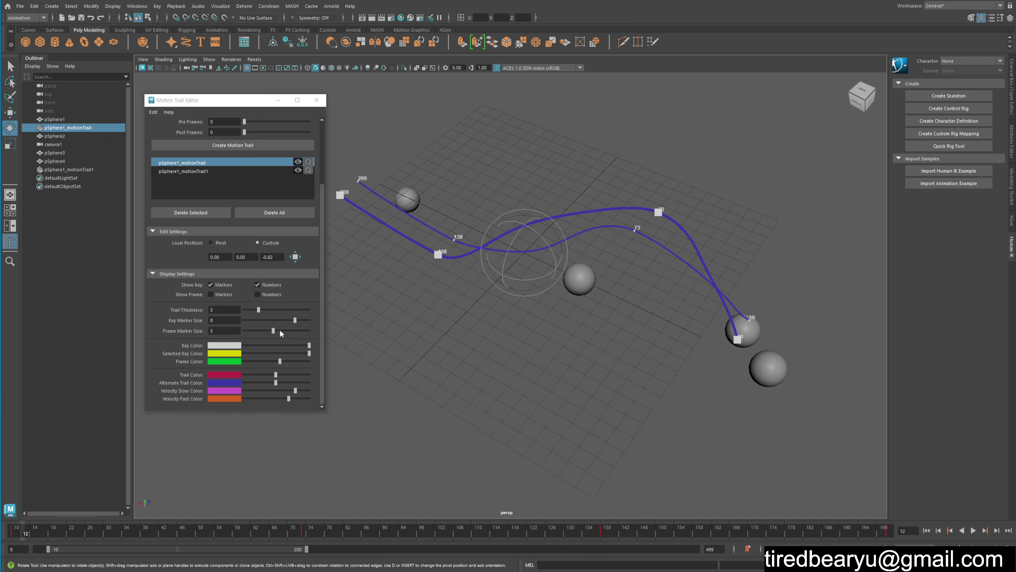
pyautogui.moveTo(281, 330); pyautogui.dragTo(288, 330)
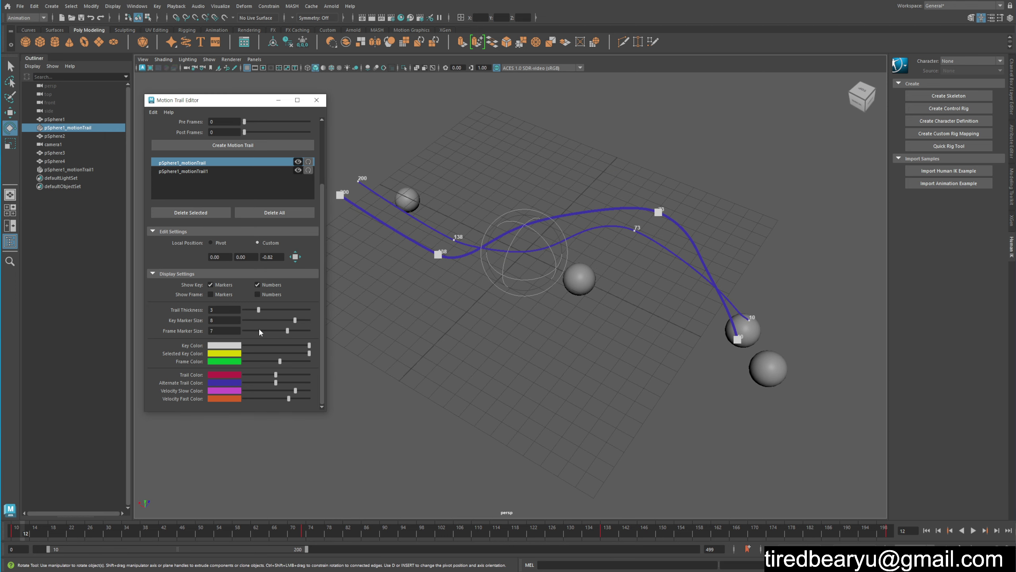
pyautogui.click(220, 296)
pyautogui.moveTo(260, 329)
pyautogui.mouseDown()
pyautogui.moveTo(286, 330)
pyautogui.moveTo(273, 330)
pyautogui.mouseUp()
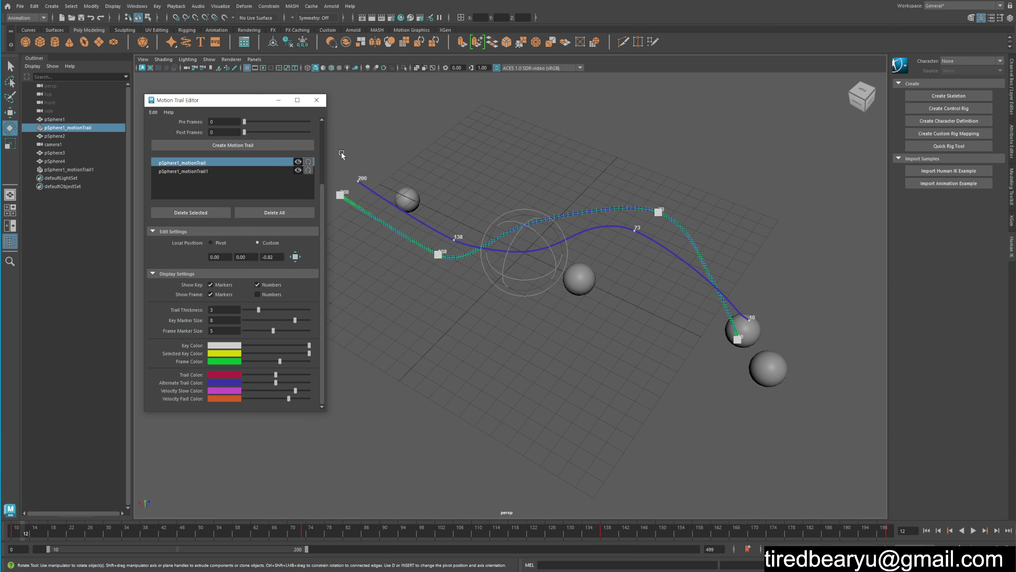
# Step: Close the Motion Trail Editor, clear the selection and orbit to a new view angle
pyautogui.click(317, 100)
pyautogui.keyDown('alt'); pyautogui.moveTo(560, 352); pyautogui.dragTo(698, 348); pyautogui.keyUp('alt')
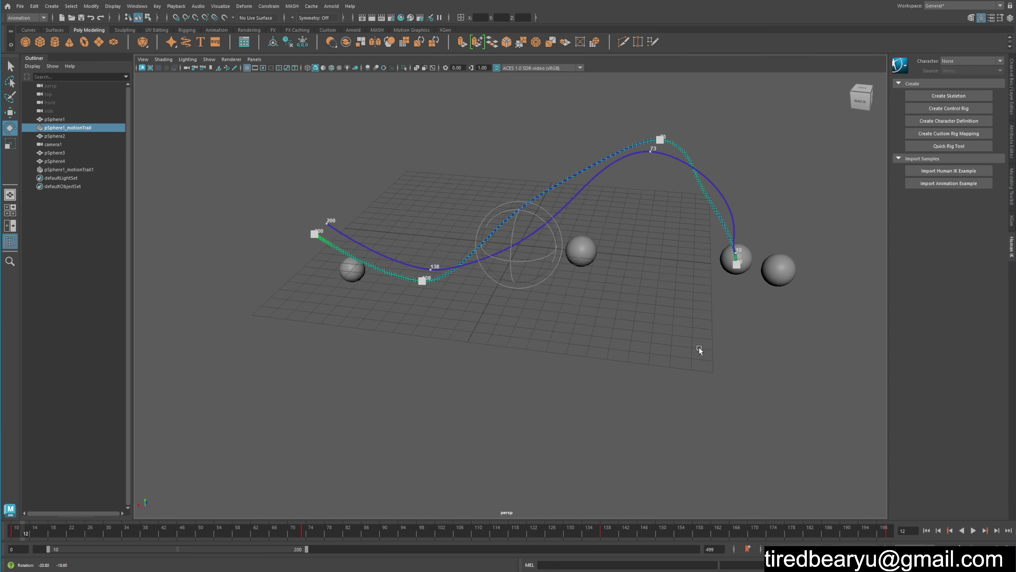
pyautogui.click(764, 372)
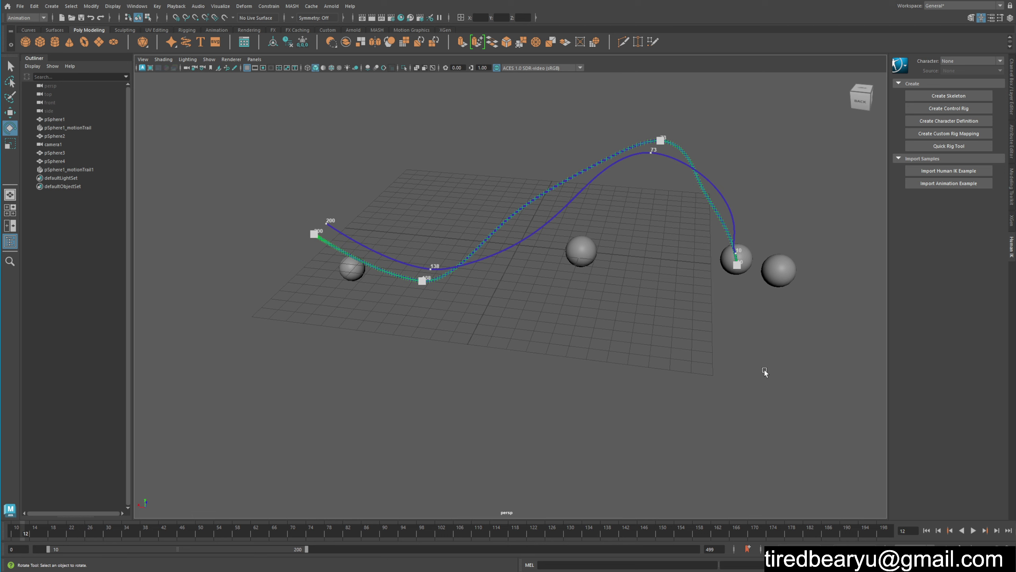
pyautogui.moveTo(764, 372)
pyautogui.keyDown('alt'); pyautogui.mouseDown()
pyautogui.moveTo(683, 347)
pyautogui.moveTo(735, 329)
pyautogui.moveTo(690, 290)
pyautogui.mouseUp(); pyautogui.keyUp('alt')
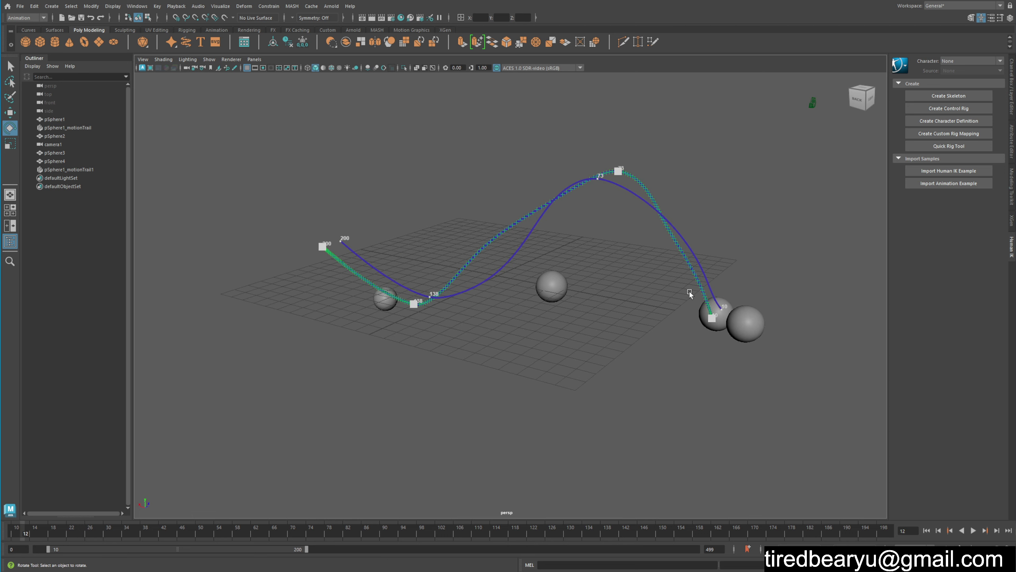
# Step: Drag the trail's frame-73 top key far out to the right, stretching pSphere1's path
pyautogui.click(618, 172)
pyautogui.press('w')
pyautogui.keyDown('alt'); pyautogui.moveTo(633, 267); pyautogui.dragTo(667, 267); pyautogui.keyUp('alt')
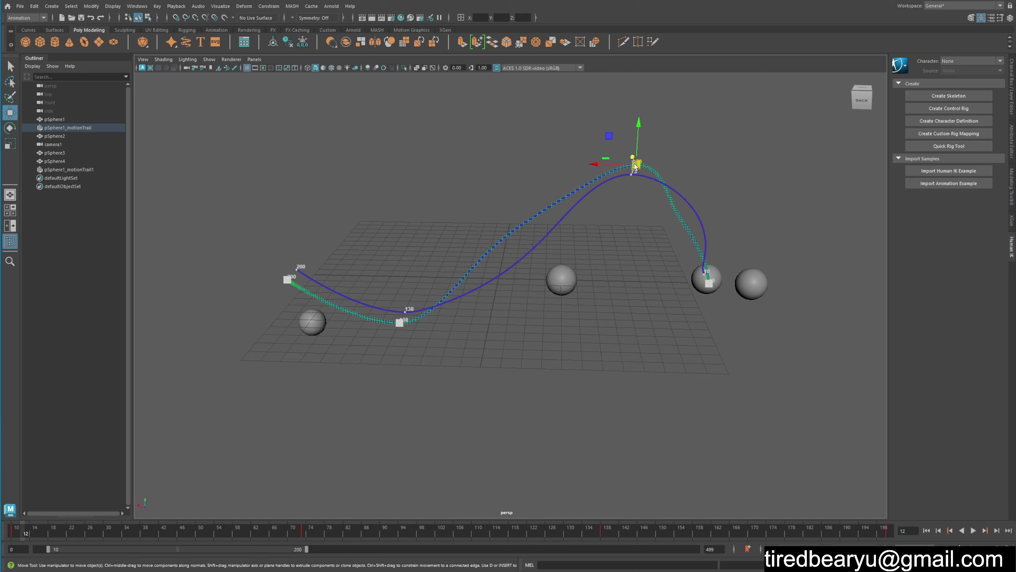
pyautogui.moveTo(635, 163)
pyautogui.mouseDown()
pyautogui.moveTo(609, 105)
pyautogui.moveTo(622, 82)
pyautogui.mouseUp()
pyautogui.hotkey('ctrl', 'z')
pyautogui.moveTo(646, 125)
pyautogui.keyDown('alt'); pyautogui.mouseDown()
pyautogui.moveTo(630, 288)
pyautogui.moveTo(746, 246)
pyautogui.mouseUp(); pyautogui.keyUp('alt')
pyautogui.moveTo(803, 229)
pyautogui.mouseDown()
pyautogui.moveTo(782, 320)
pyautogui.moveTo(869, 313)
pyautogui.mouseUp()
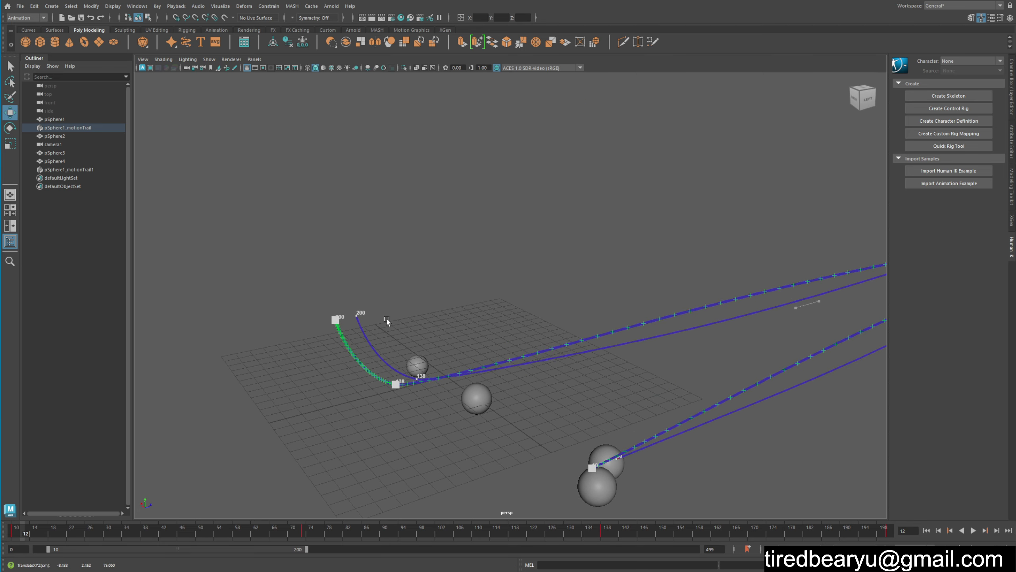
# Step: Move pSphere1 to a new raised position, keying it at frame 12
pyautogui.moveTo(589, 356)
pyautogui.keyDown('alt'); pyautogui.mouseDown()
pyautogui.moveTo(616, 355)
pyautogui.moveTo(607, 316)
pyautogui.mouseUp(); pyautogui.keyUp('alt')
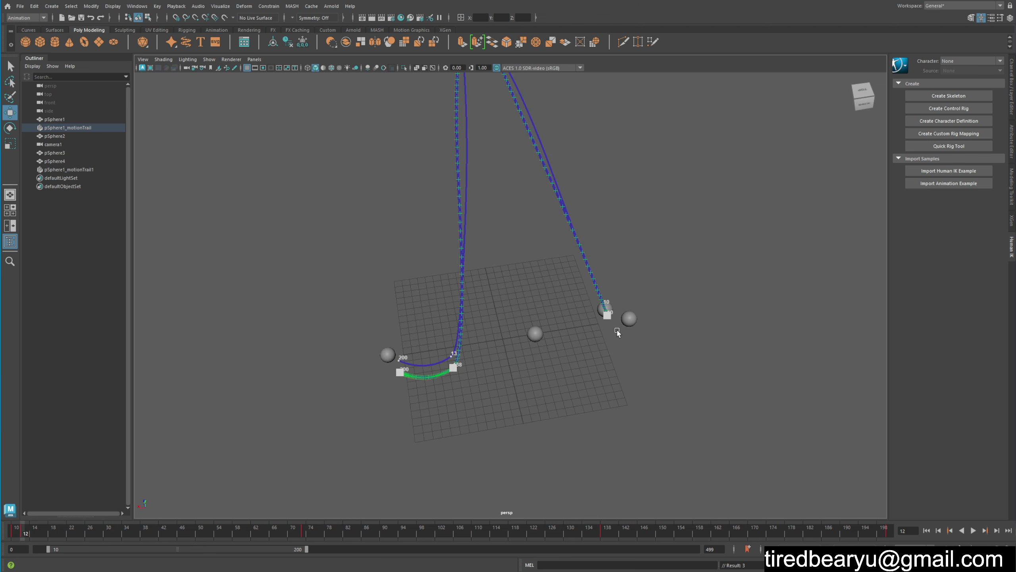
pyautogui.click(605, 309)
pyautogui.moveTo(571, 322); pyautogui.dragTo(488, 268, button='middle')
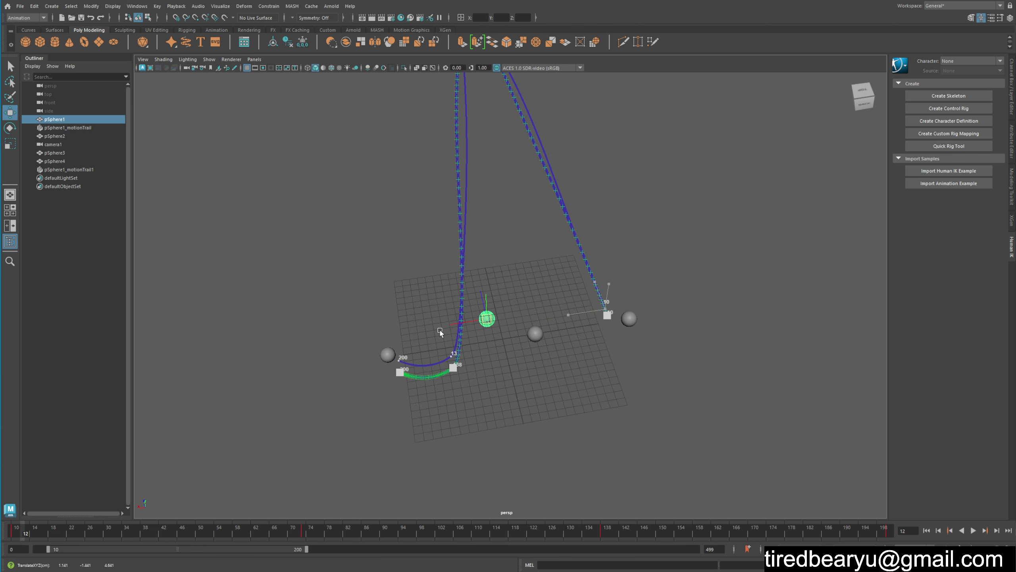
pyautogui.keyDown('alt'); pyautogui.moveTo(488, 268); pyautogui.dragTo(510, 306); pyautogui.keyUp('alt')
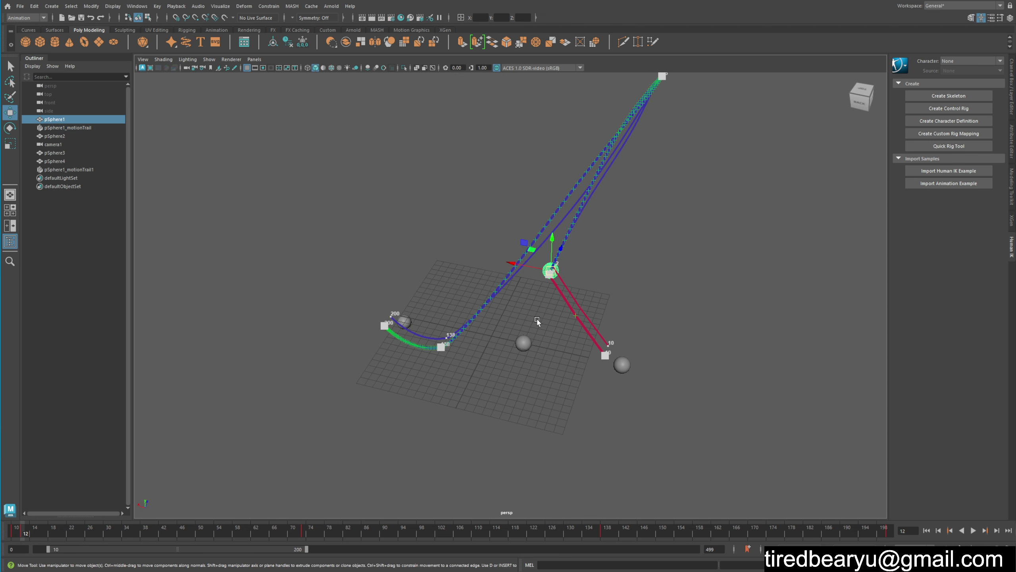
# Step: Drag the trail's frame-200 end key down-left, then select the second trail and view both
pyautogui.click(444, 349)
pyautogui.press('q')
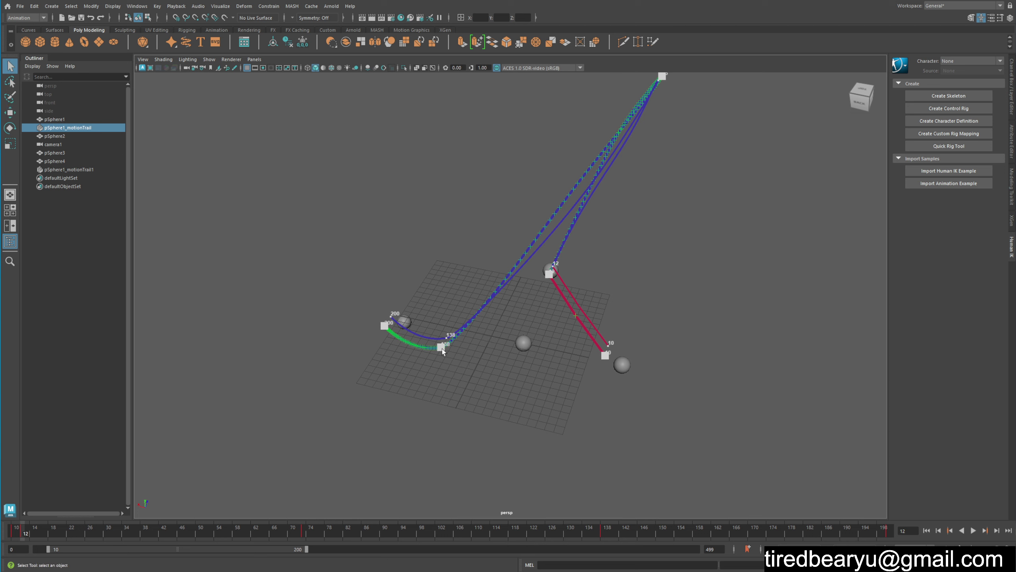
pyautogui.click(464, 362)
pyautogui.press('w')
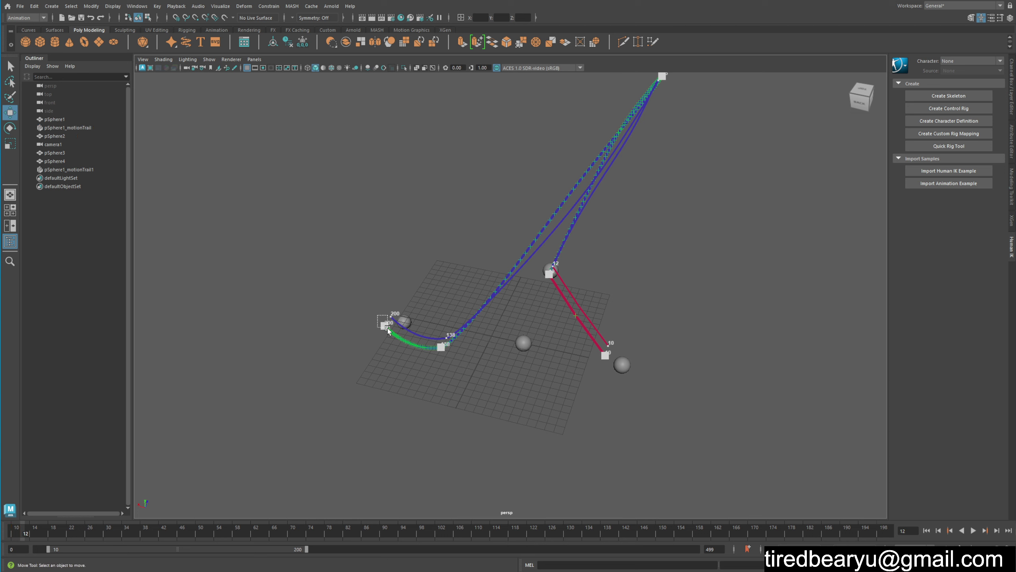
pyautogui.click(383, 328)
pyautogui.moveTo(384, 326); pyautogui.dragTo(334, 390)
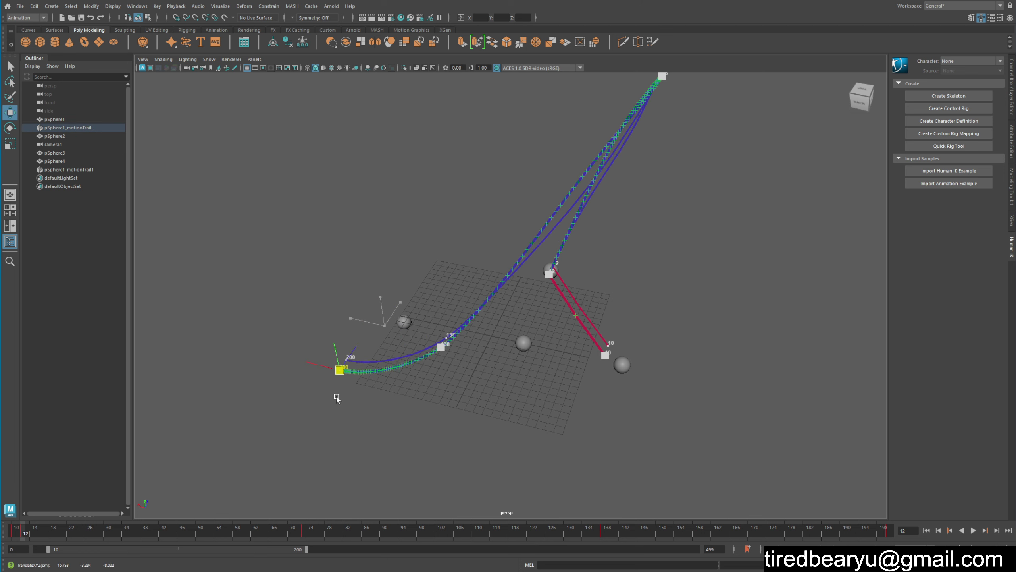
pyautogui.click(443, 349)
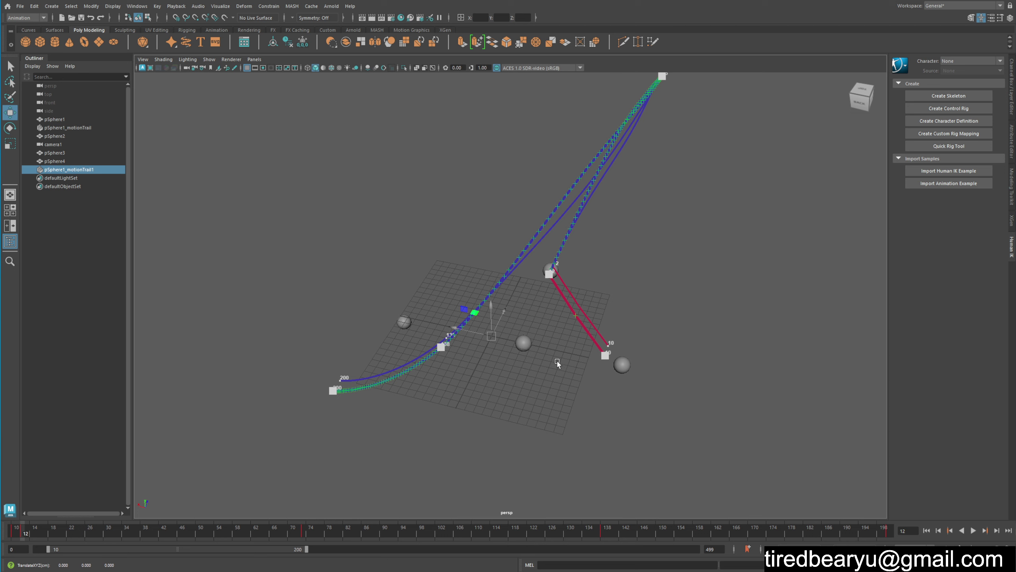
pyautogui.keyDown('alt'); pyautogui.moveTo(558, 364); pyautogui.dragTo(706, 347); pyautogui.keyUp('alt')
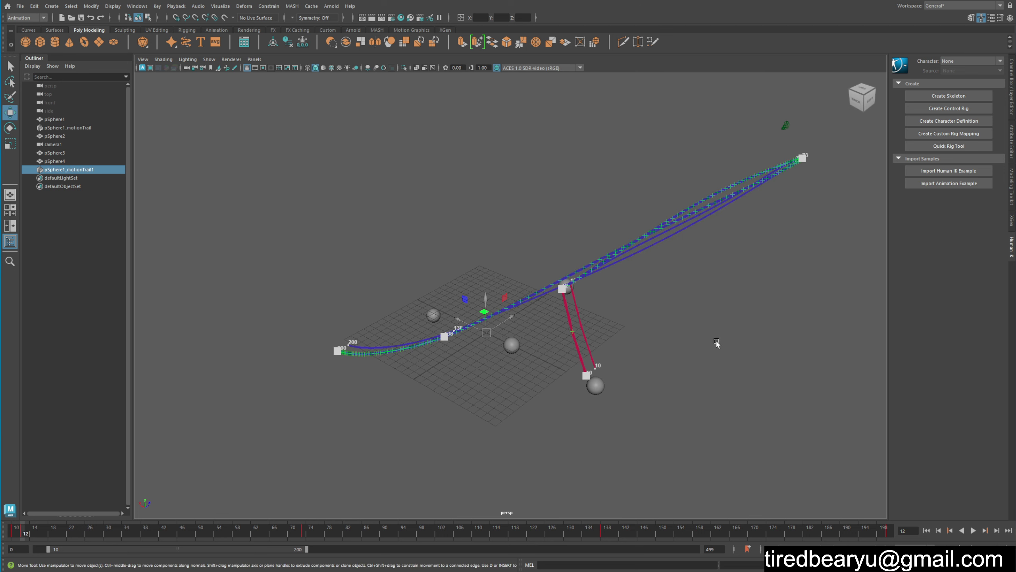